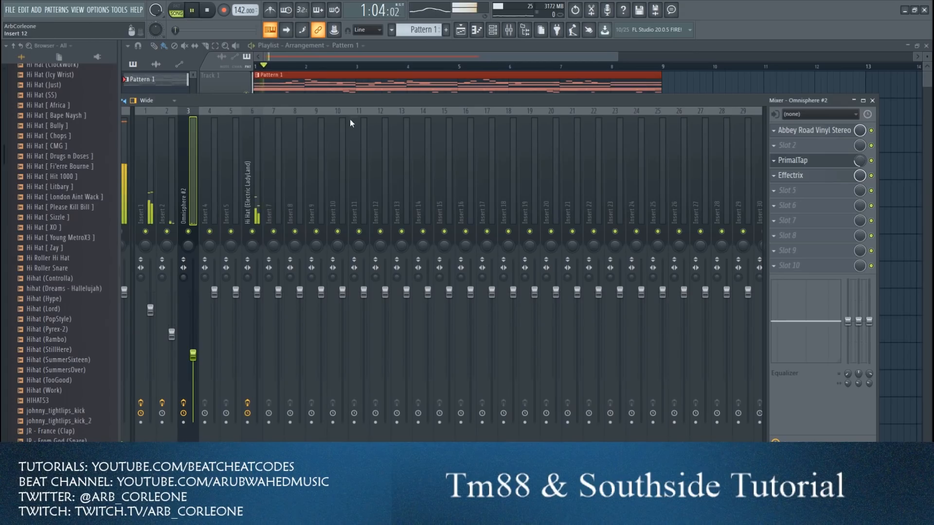
- Show the piano roll and channel rack of the finished beat during playback, and stop the playback
left_click(476, 30)
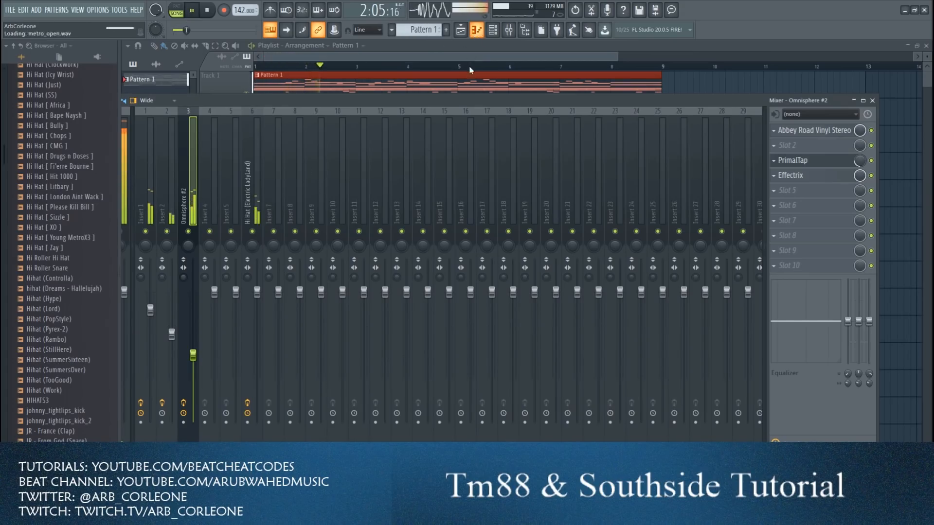
left_click(492, 31)
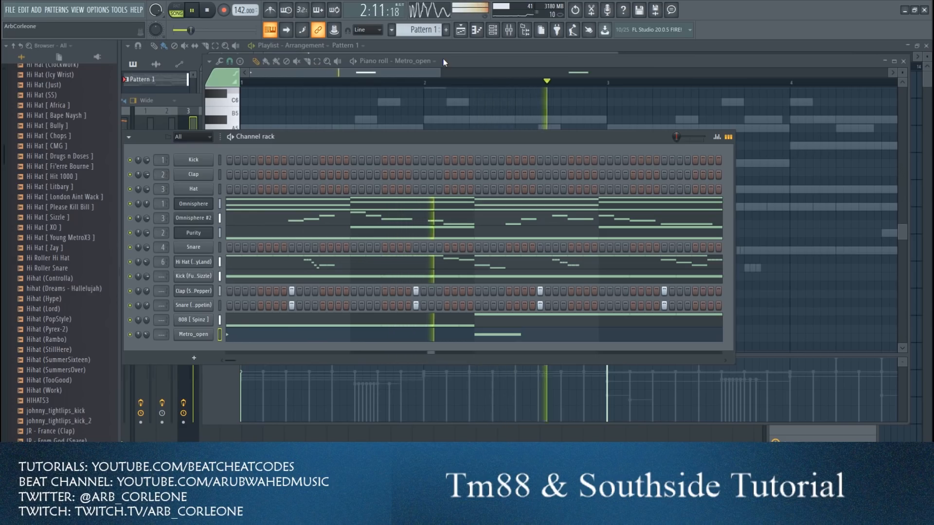
key("space")
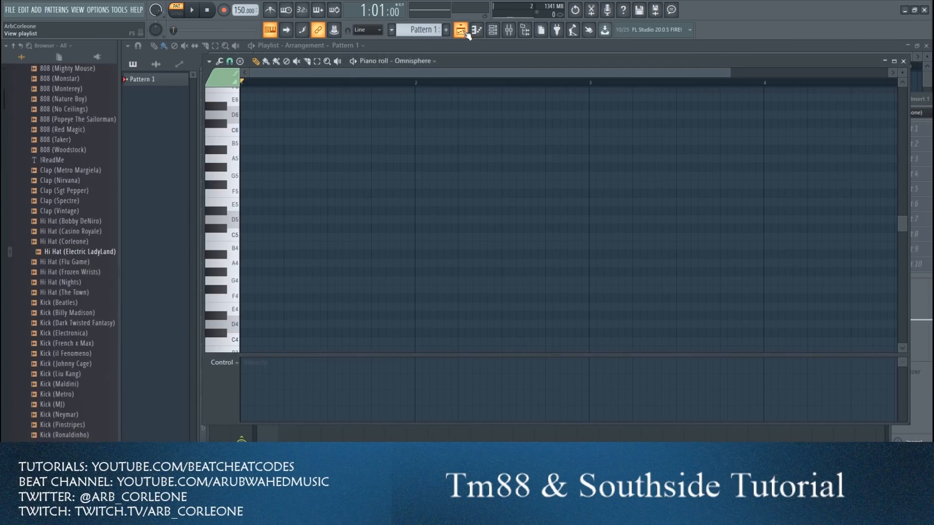
- Examine the Omnisphere channel's Classic Nylon Guitar patch, including its main page, arpeggiator settings and arpeggiator mode options
left_click(492, 30)
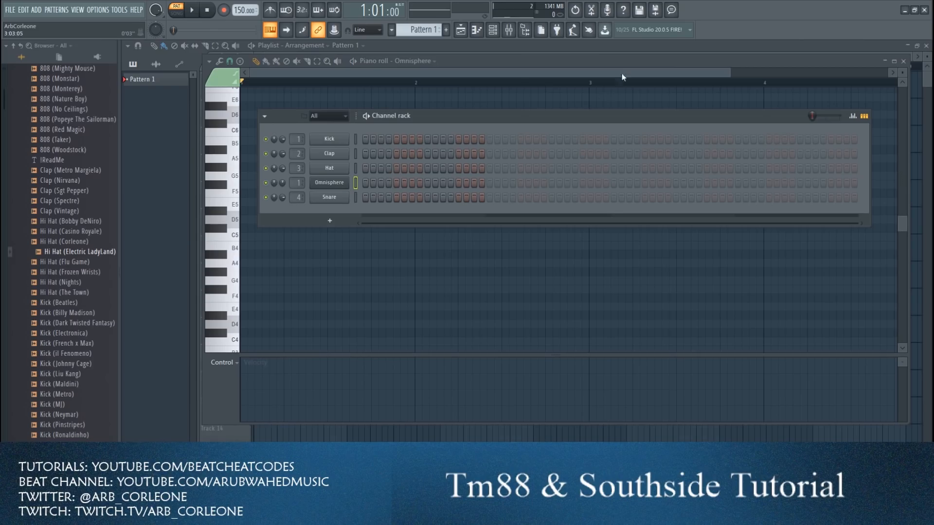
left_click_drag(729, 73, 766, 84)
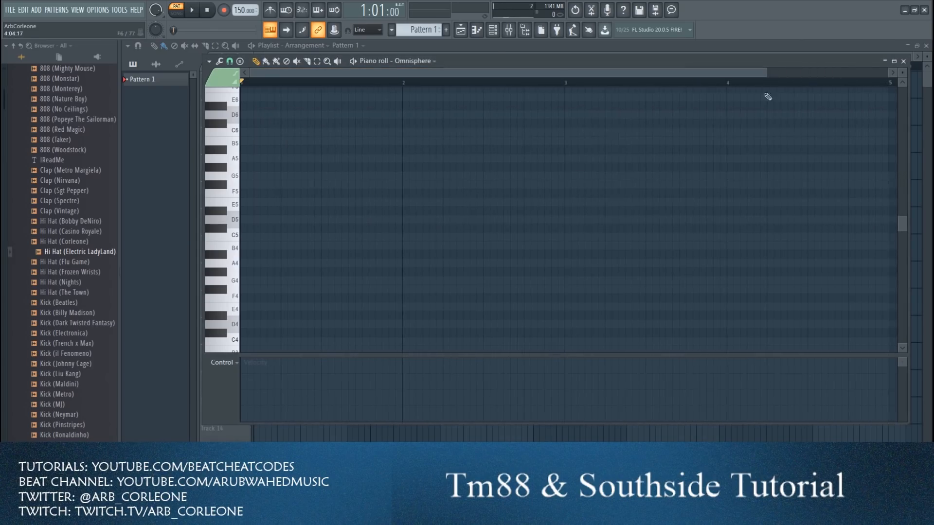
left_click(497, 33)
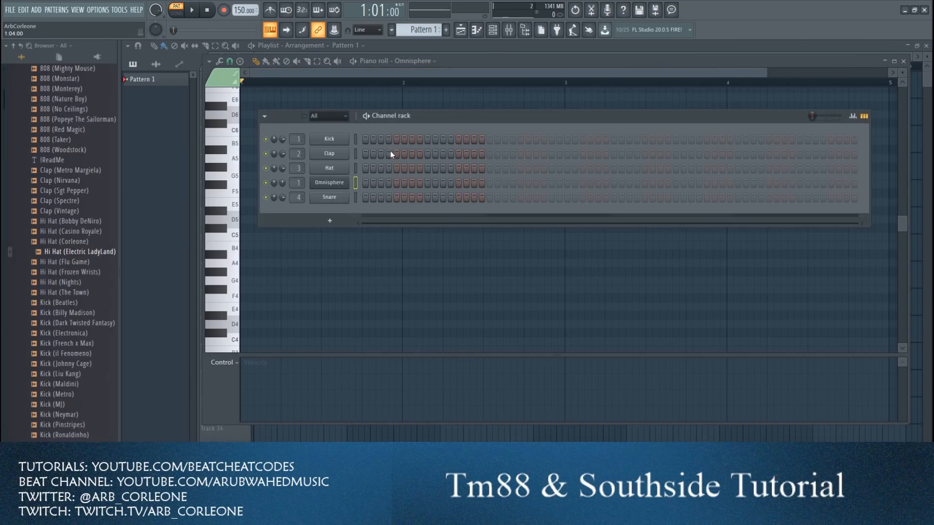
left_click(333, 183)
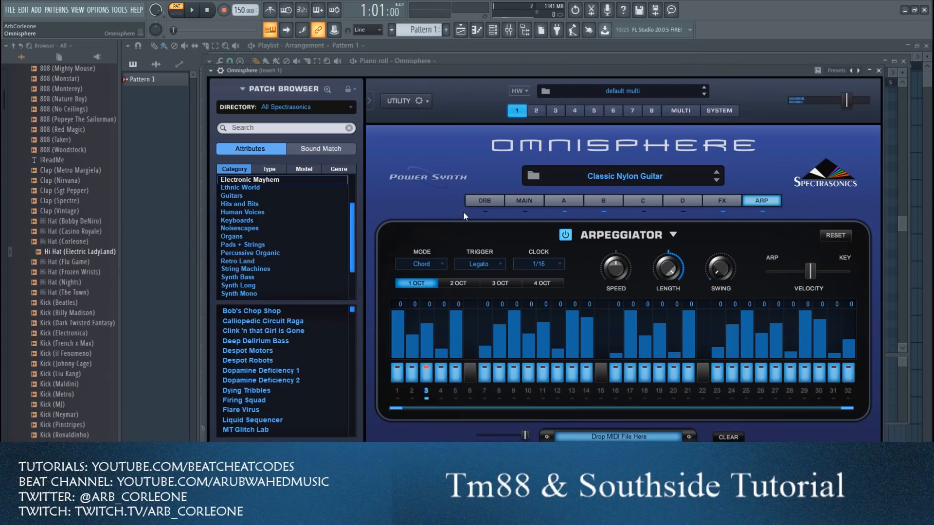
left_click(523, 200)
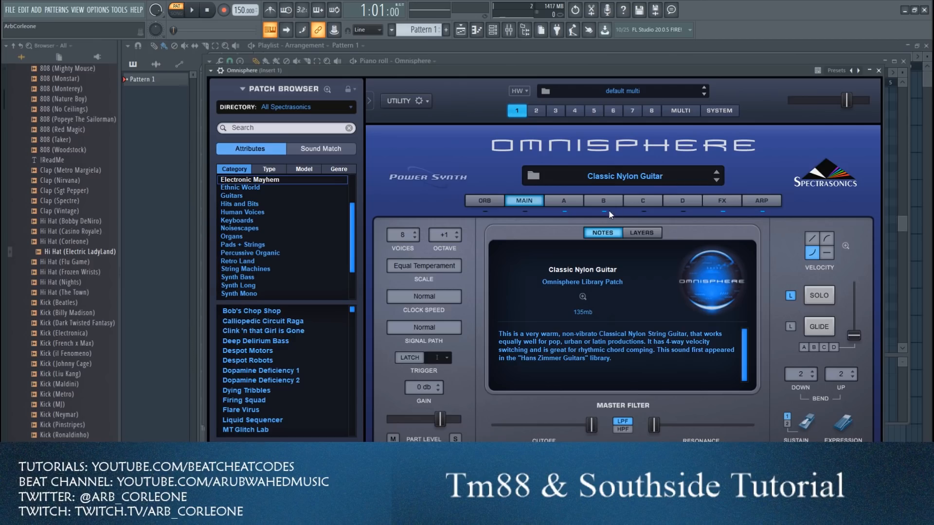
left_click(751, 200)
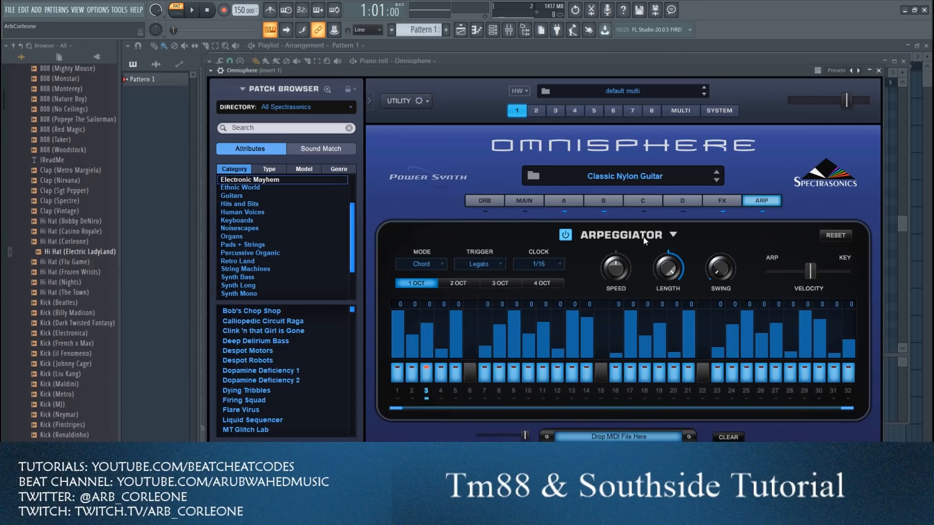
left_click(445, 264)
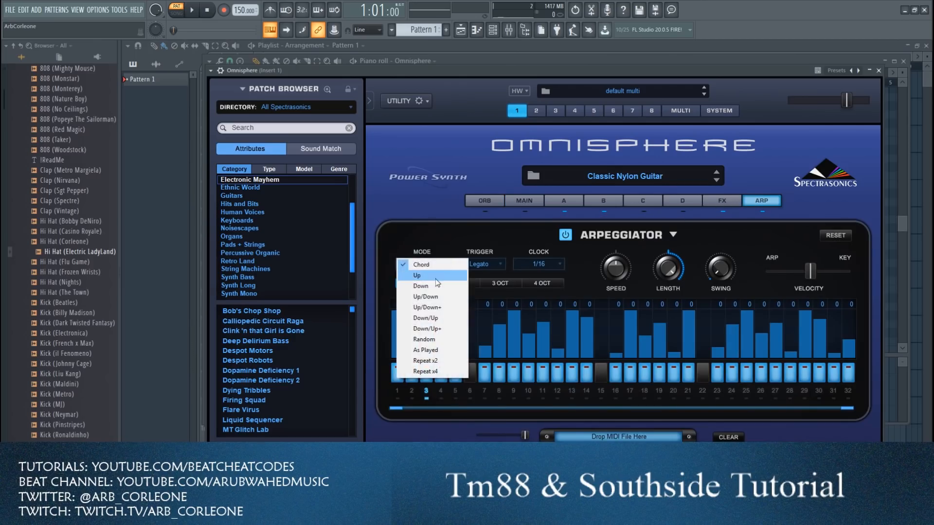
left_click(443, 255)
left_click(878, 71)
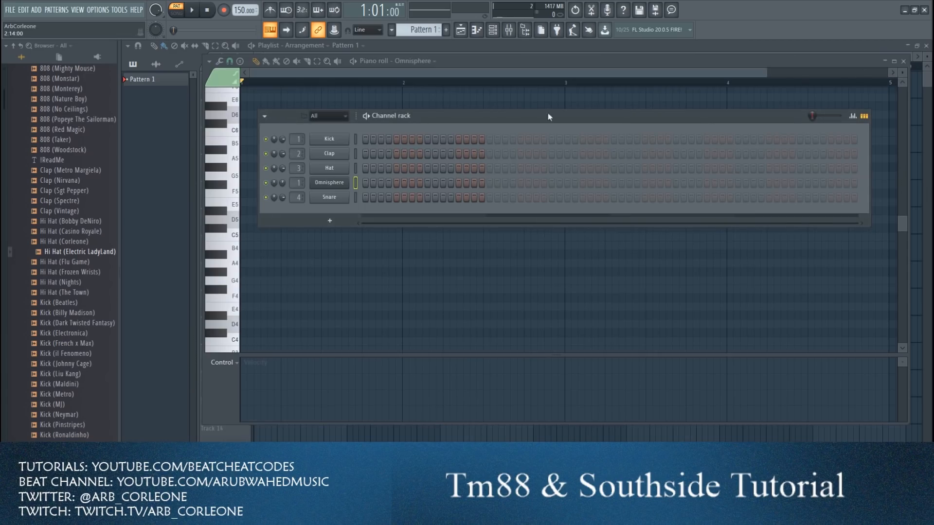
left_click(316, 182)
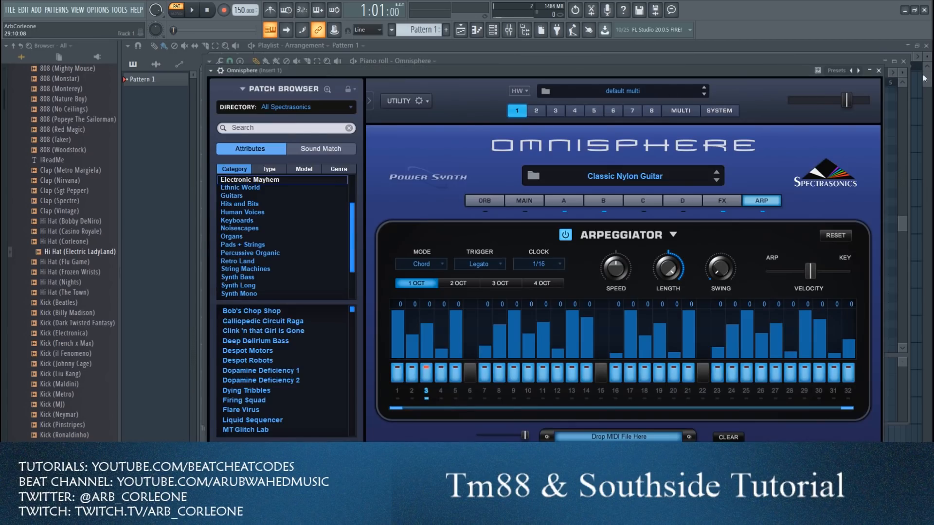
left_click(878, 71)
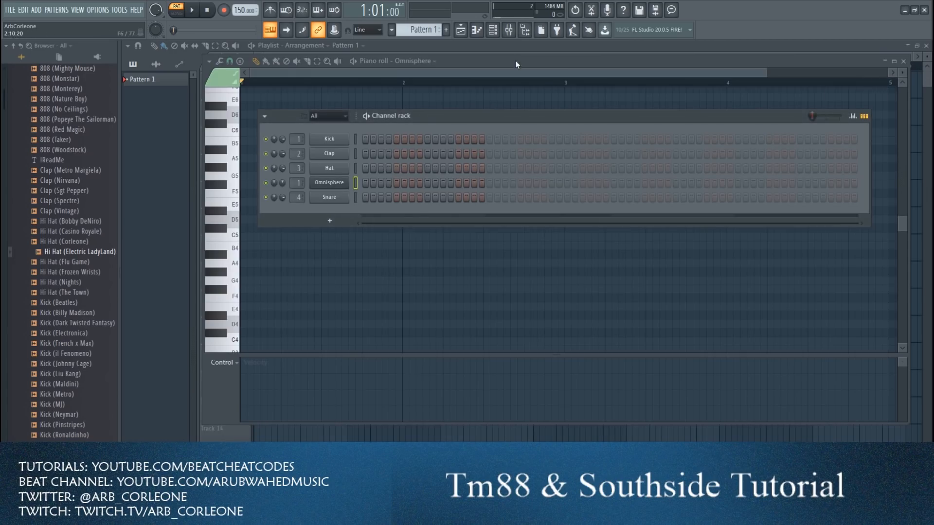
- Draw a one-bar chord of D5, F5 and A5 at bar 1 in the Omnisphere piano roll
left_click(515, 60)
left_click(258, 222)
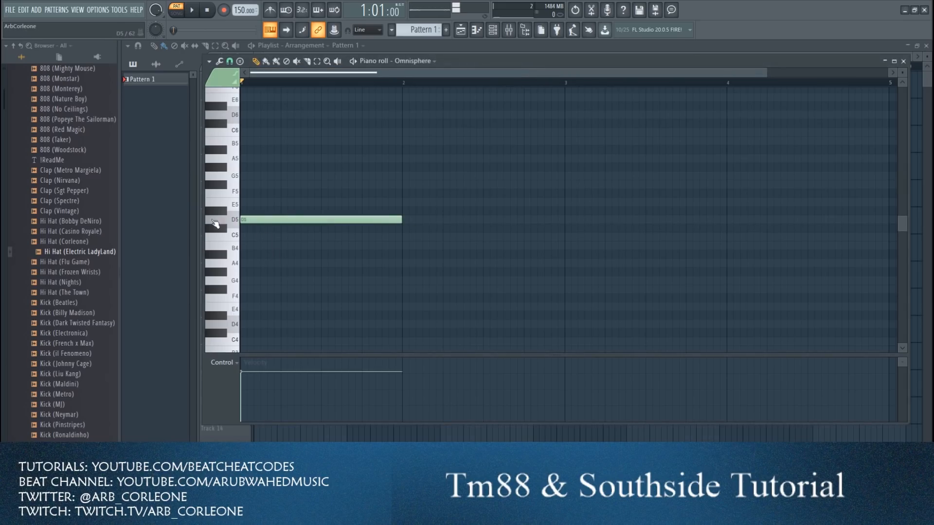
left_click(266, 191)
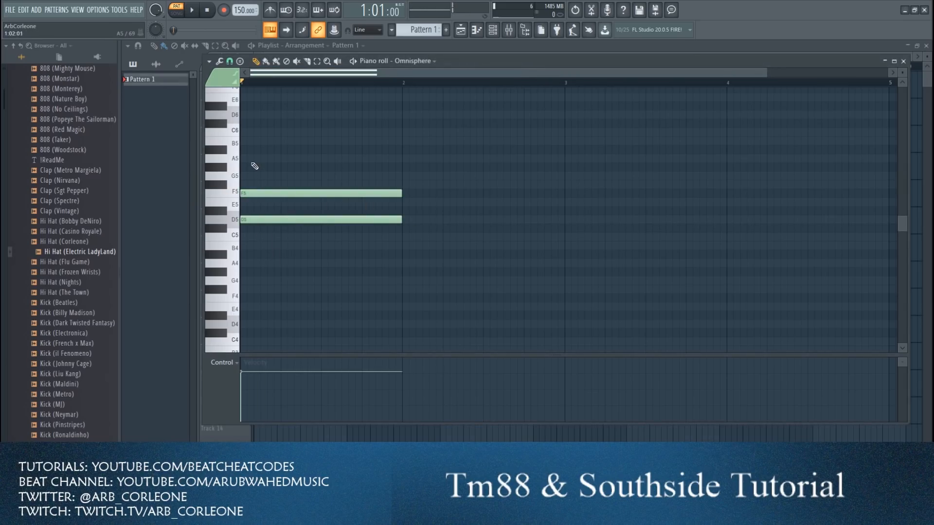
left_click(255, 158)
left_click(254, 134)
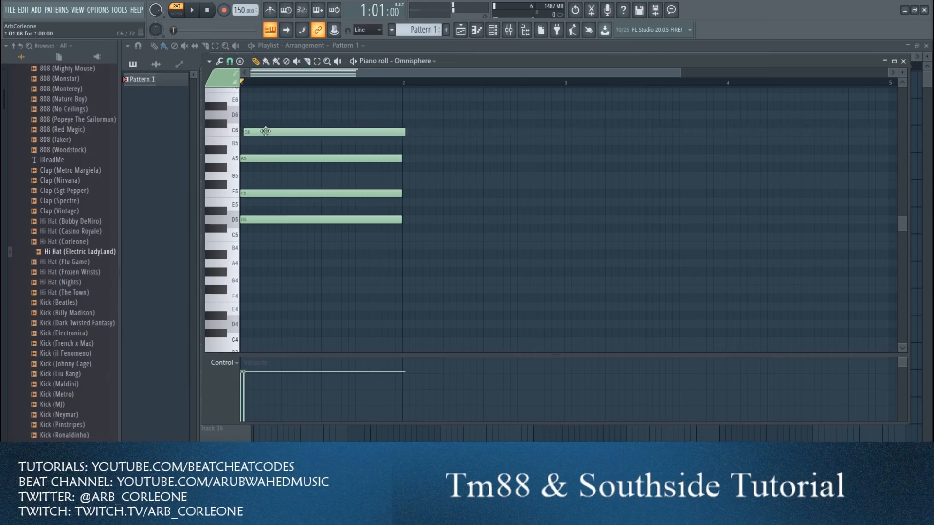
right_click(254, 134)
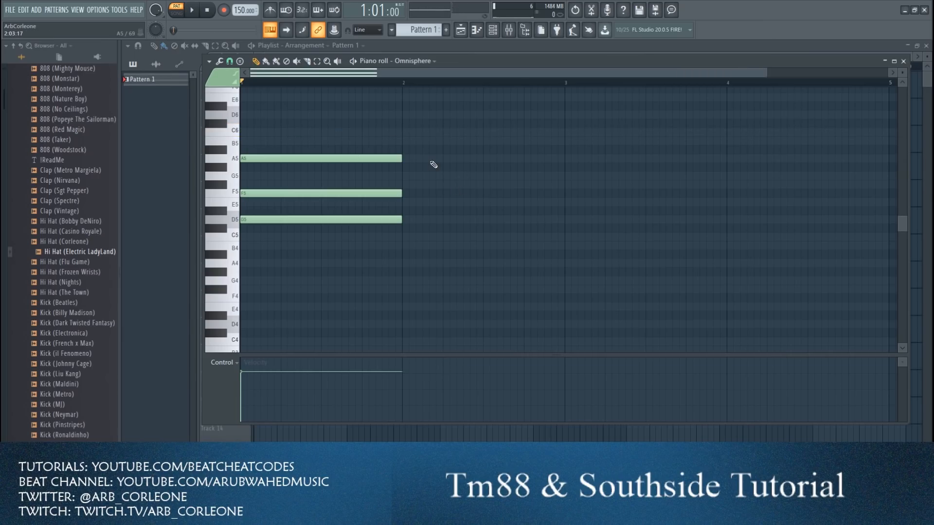
- Duplicate the chord into bar 2 and transpose the copy up five semitones
key("ctrl+b")
key("Up")
key("Up")
key("Up")
key("Up")
key("Up")
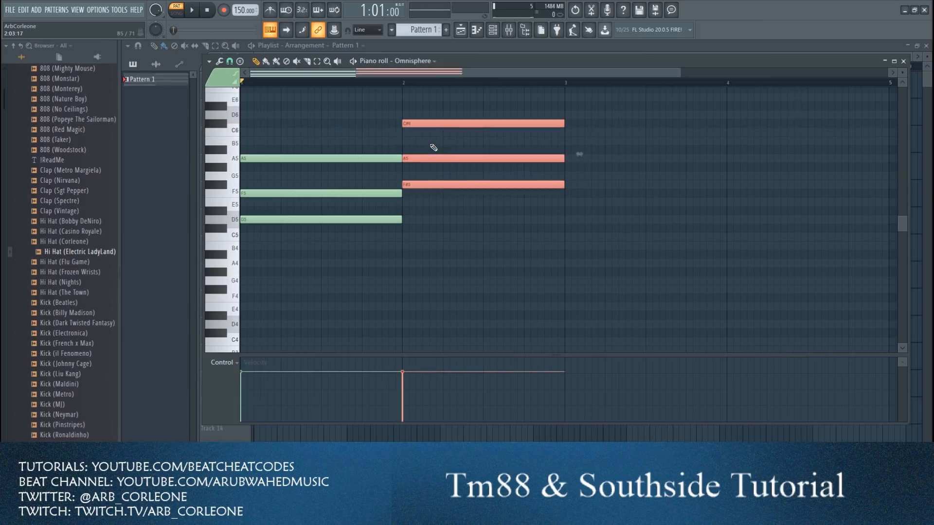
- Move the highest note of the bar 2 chord down an octave to D5
scroll(316, 133, "up", 3)
left_click_drag(359, 116, 456, 248)
key("ctrl+Down")
- Repeat the two-chord progression until it fills eight bars, deleting the surplus copy beyond bar 8
key("ctrl+a")
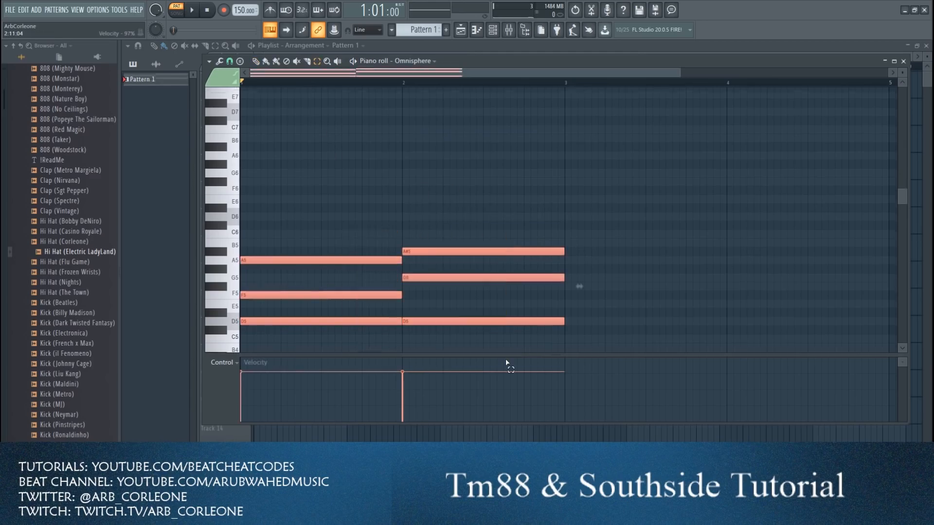
key("ctrl+b")
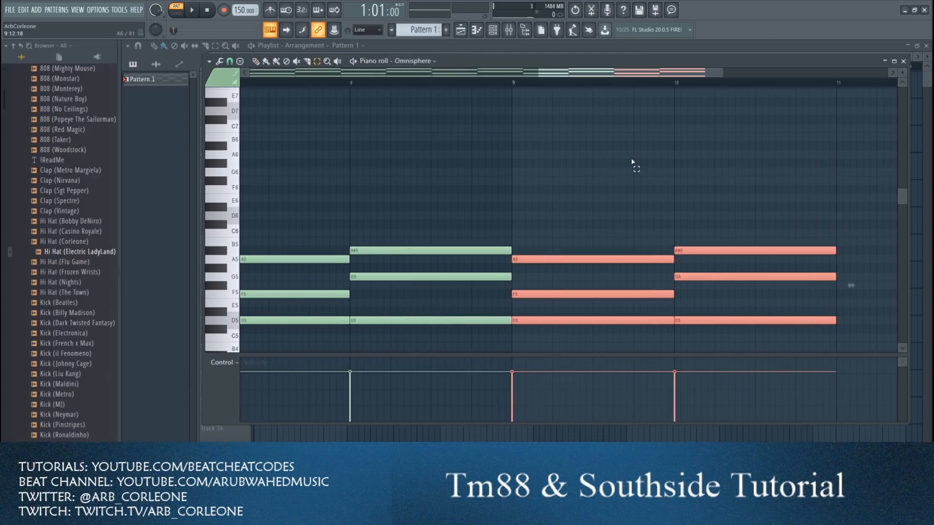
key("Delete")
left_click_drag(725, 72, 388, 72)
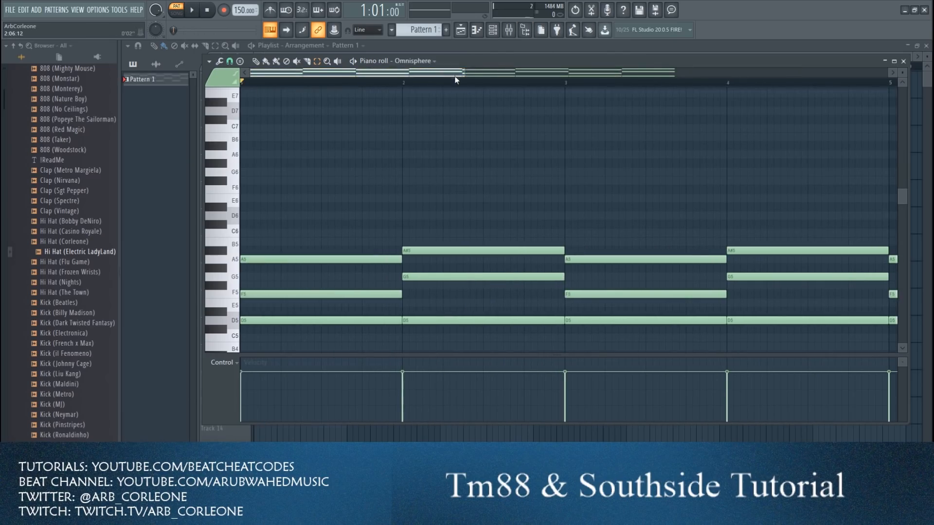
scroll(496, 238, "down", 3, "ctrl")
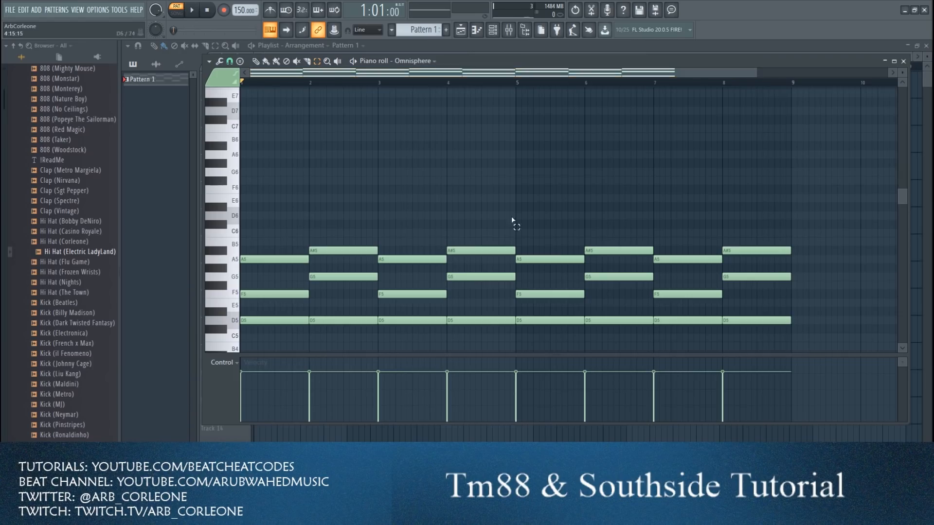
- Randomize the velocity of the chord notes with the piano roll randomizer at about -33%, and close the piano roll
left_click(209, 61)
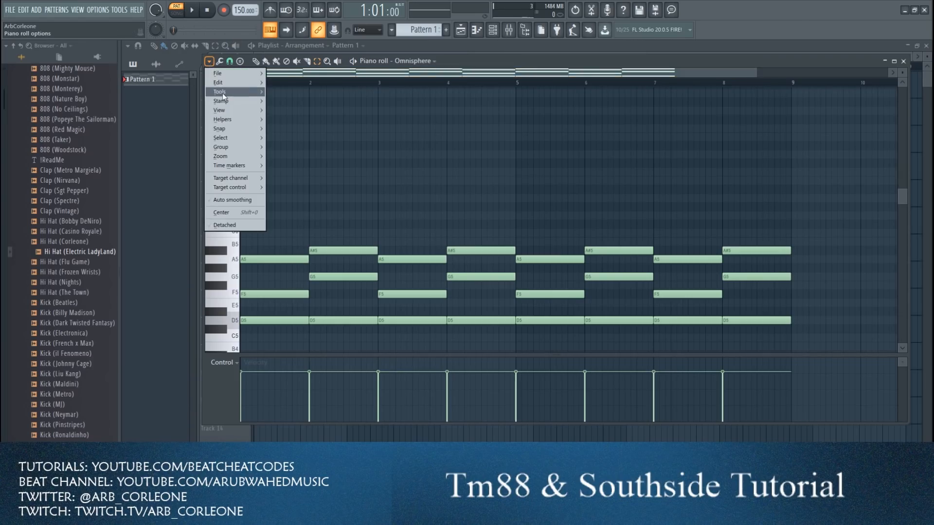
mouse_move(223, 92)
left_click(312, 247)
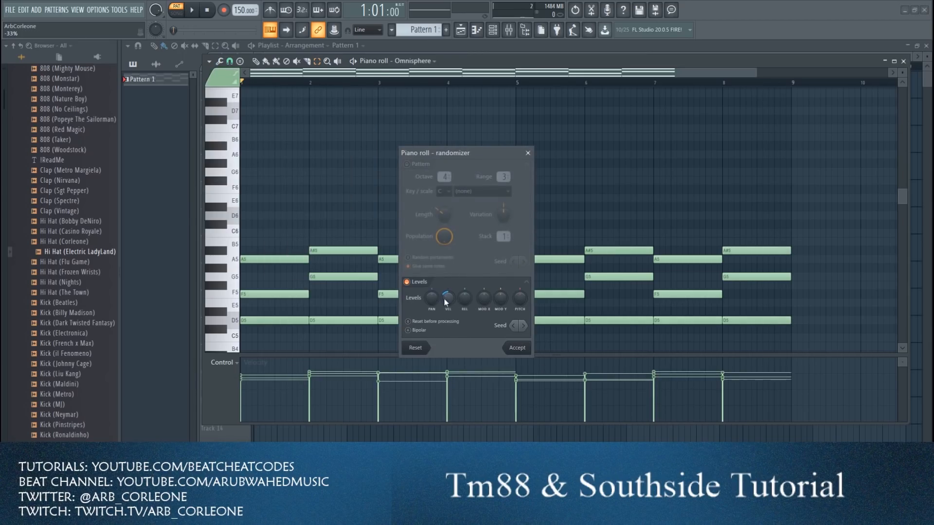
left_click(525, 349)
left_click(903, 61)
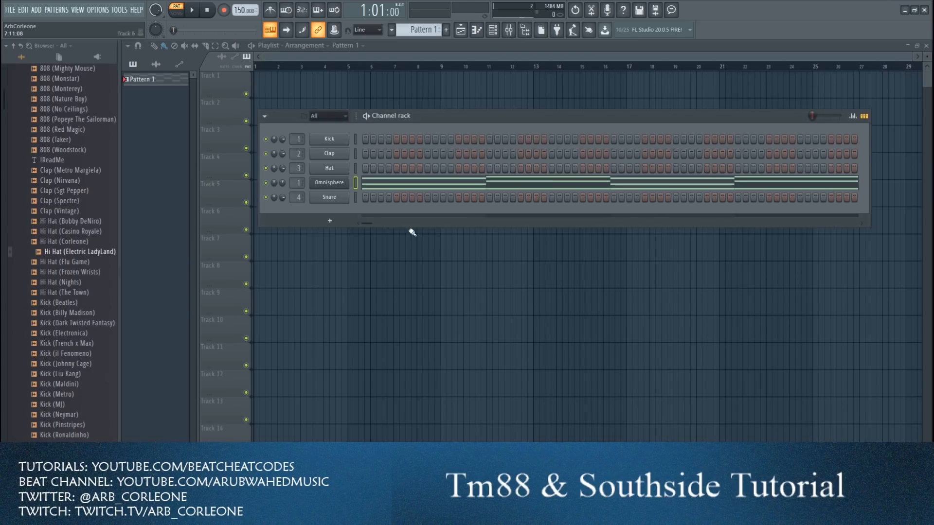
- Place Pattern 1 at bar 1 of Track 1 in the playlist, and close the playlist
right_click(331, 188)
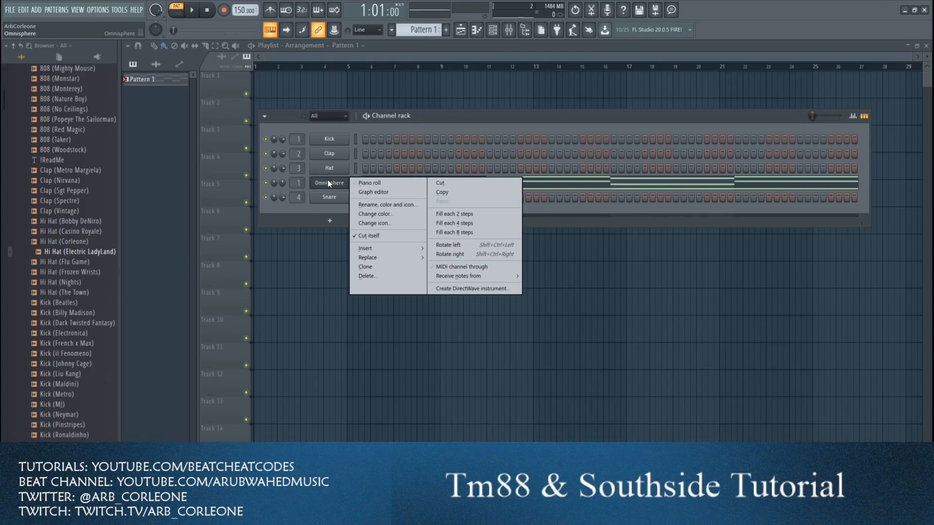
left_click(329, 183)
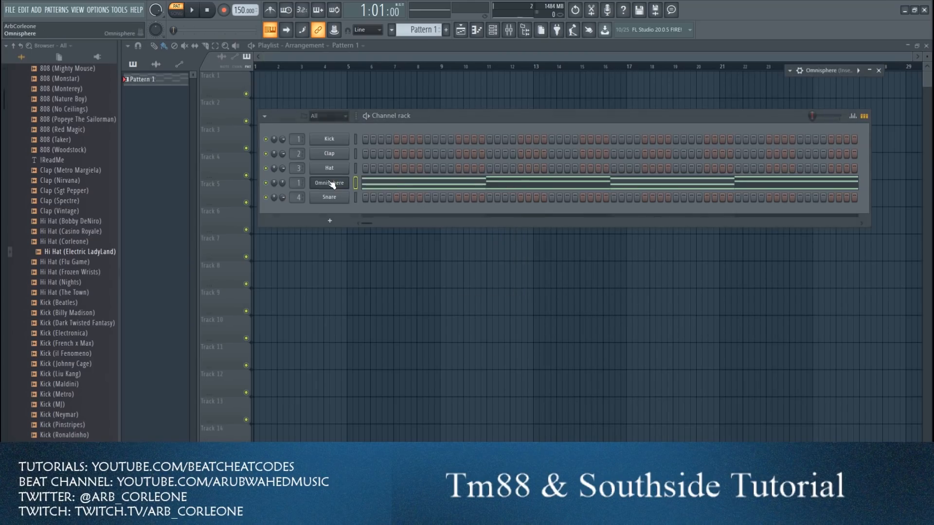
key("F6")
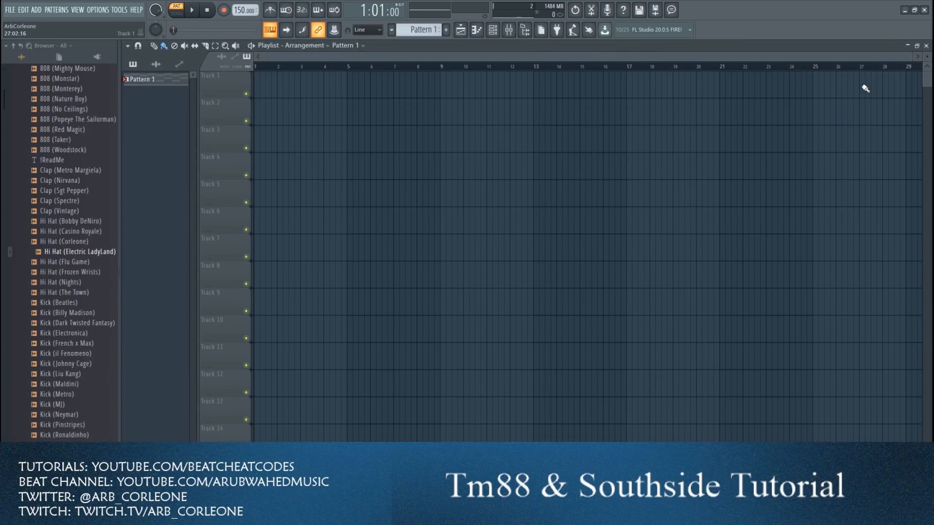
left_click(262, 82)
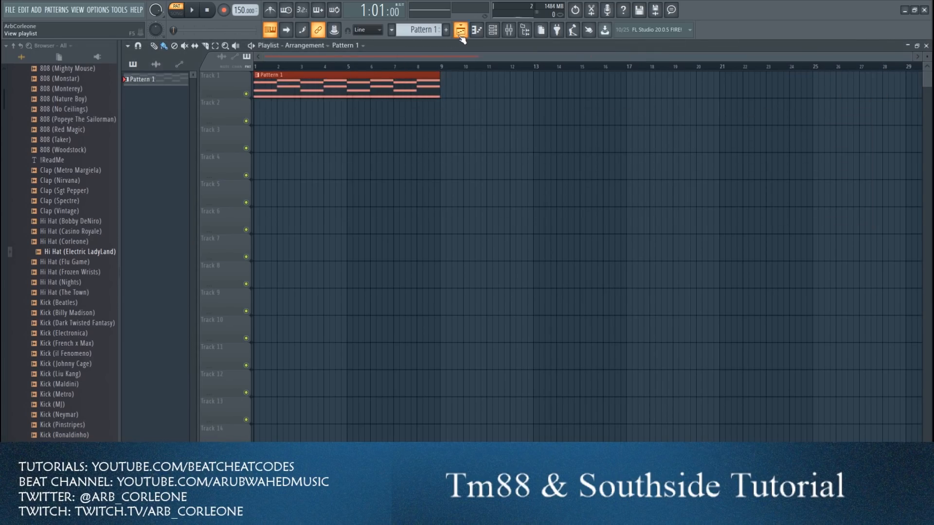
left_click(460, 36)
- Show the Omnisphere arpeggiator and briefly audition the chord pattern
left_click(818, 71)
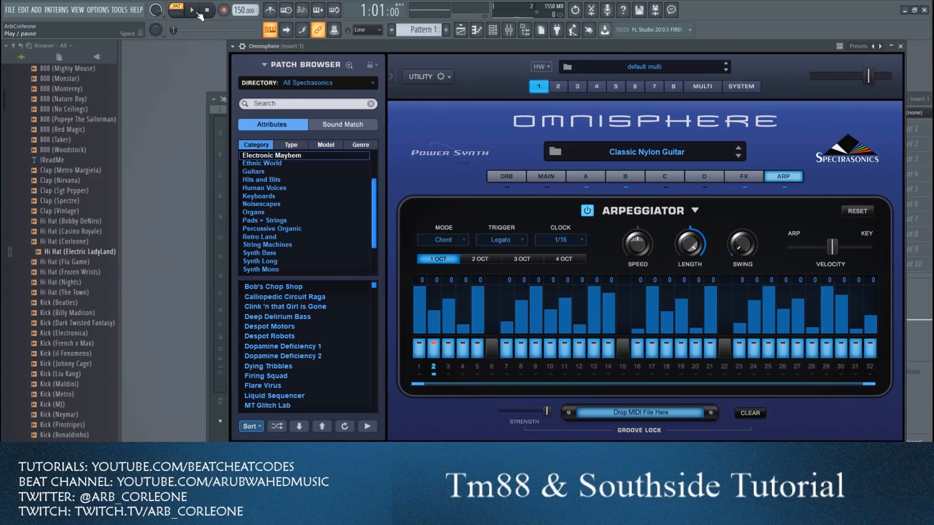
left_click(193, 11)
left_click(206, 9)
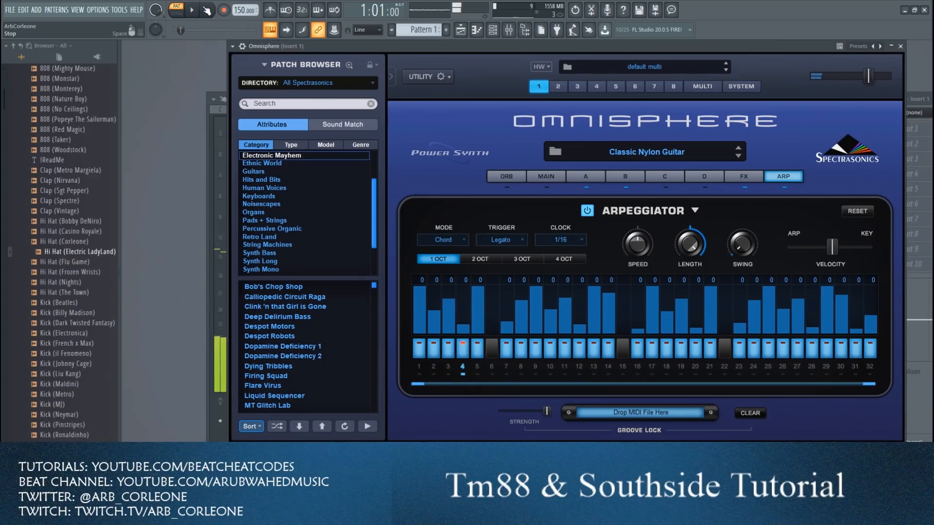
- Load HalfTime into the first effect slot of mixer Insert 1
left_click(526, 32)
left_click_drag(799, 103, 691, 105)
left_click(800, 132)
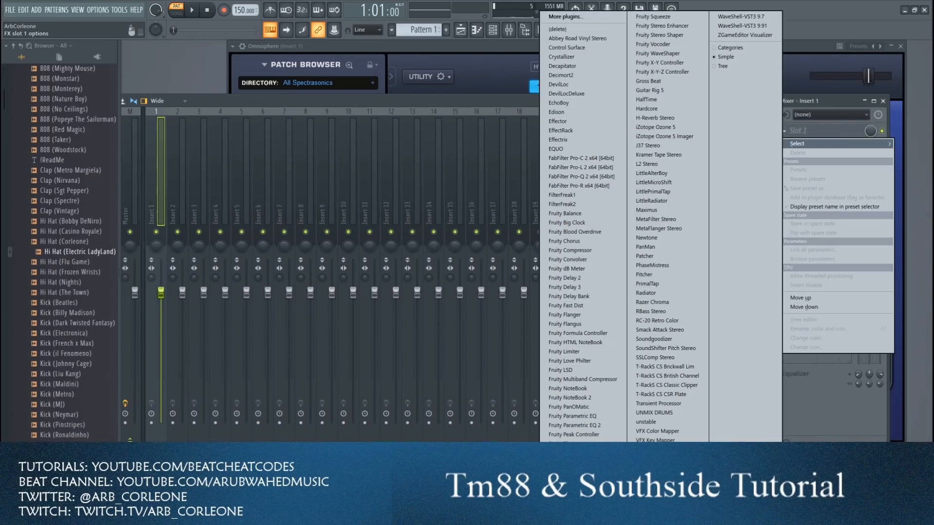
left_click(646, 99)
- Set the tempo to 142 BPM while the pattern plays, and check Omnisphere's main patch page
left_click(188, 14)
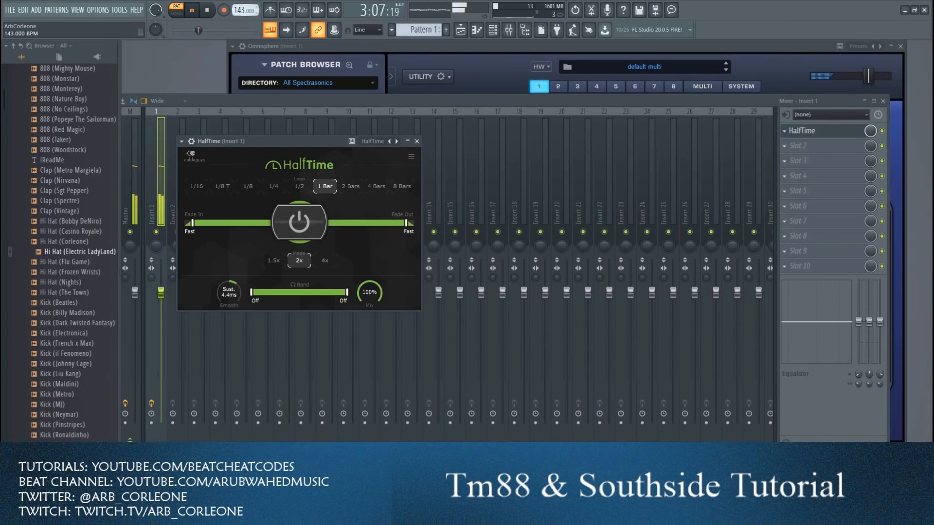
left_click(491, 47)
left_click(547, 176)
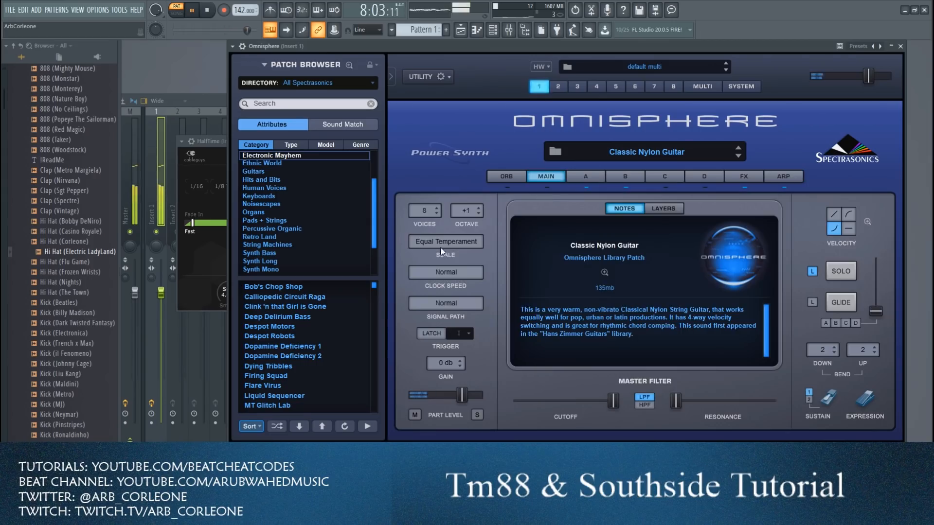
left_click(901, 46)
- Load Effectrix into the second effect slot of Insert 1 and draw a Stutter block across steps 25 to 32
left_click(785, 146)
mouse_move(798, 158)
left_click(564, 140)
left_click_drag(494, 270, 555, 271)
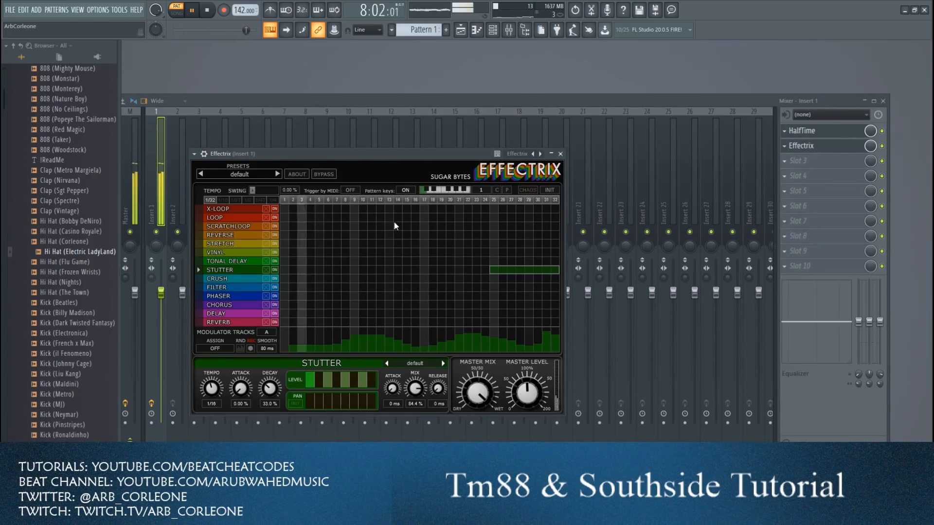
- Load PrimalTap into the third effect slot of Insert 1 with the Retro Guitar Delay preset, and reduce the slot's mix level
left_click(802, 146)
left_click(785, 160)
mouse_move(798, 174)
left_click(647, 284)
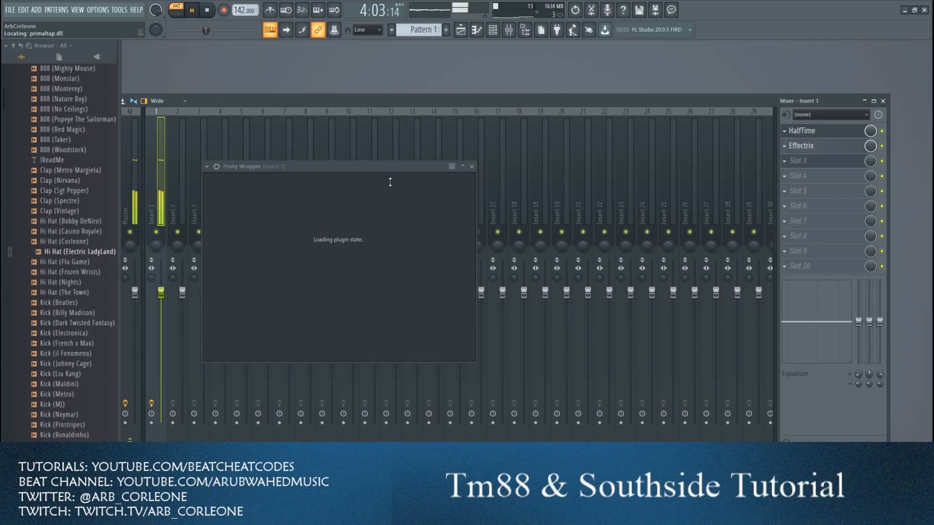
left_click(255, 179)
mouse_move(280, 194)
left_click(420, 257)
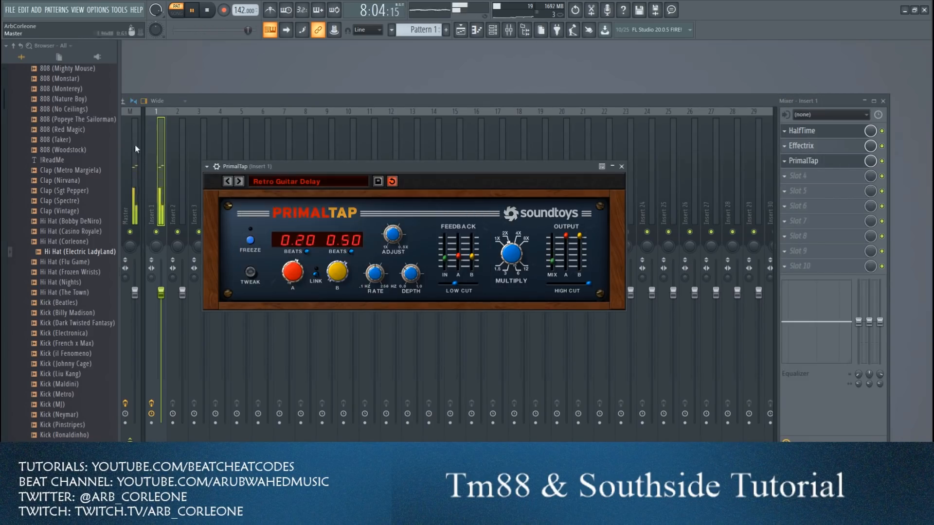
left_click(804, 161)
left_click_drag(870, 161, 870, 184)
- Review the Omnisphere chord notes in the piano roll, the HalfTime effect and the Omnisphere arpeggiator while the pattern plays
left_click(476, 30)
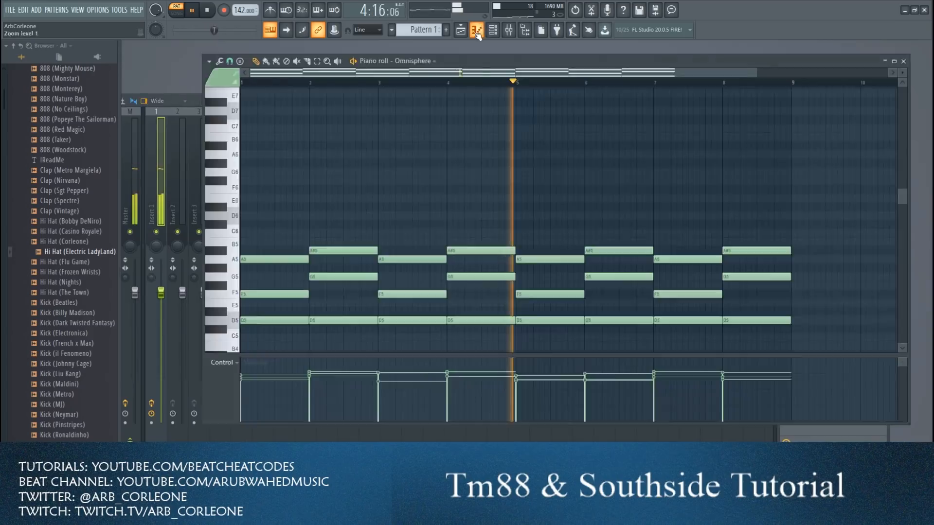
left_click(461, 29)
left_click(476, 30)
left_click(509, 29)
left_click(802, 131)
left_click(325, 260)
left_click(476, 30)
left_click(476, 29)
left_click(299, 260)
left_click(476, 30)
left_click(493, 29)
left_click(514, 224)
- Load FabFilter Pro-R into the fourth effect slot of Insert 1 and reduce the slot's mix level to about 52%
left_click(783, 177)
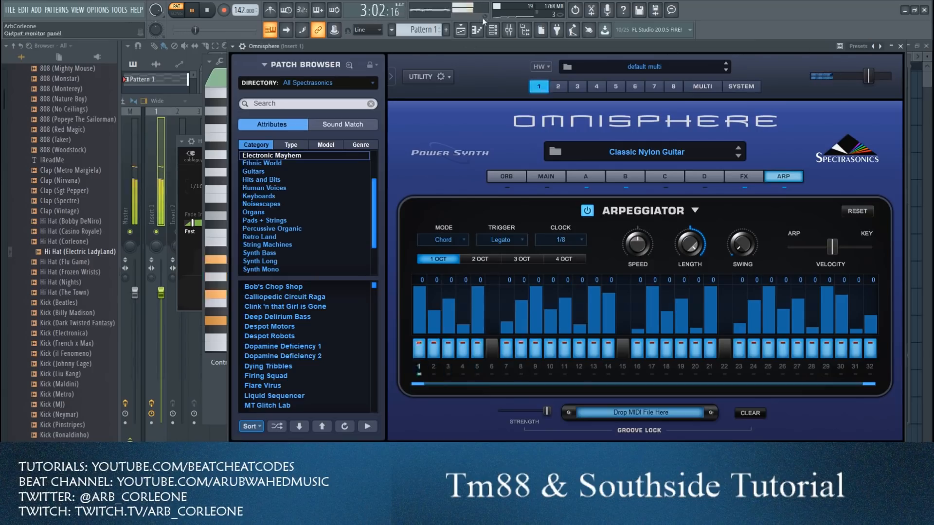
key("F9")
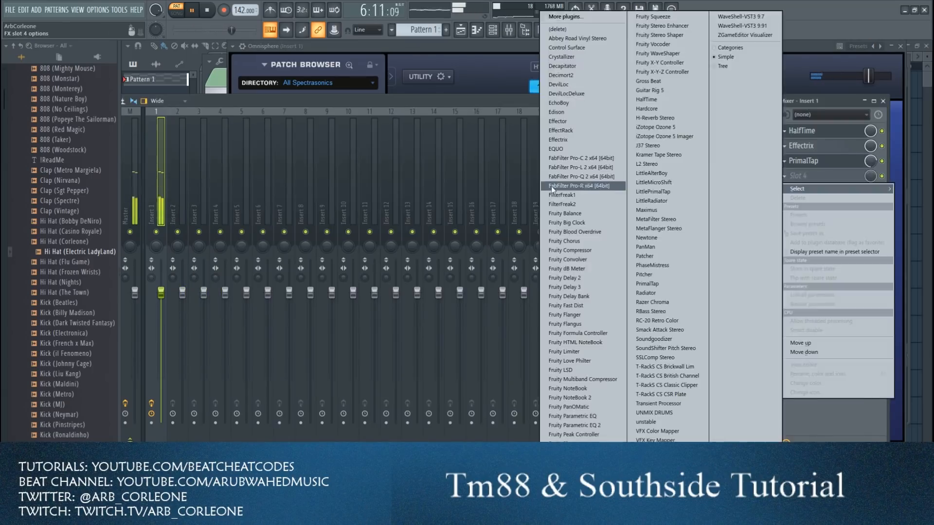
left_click(551, 186)
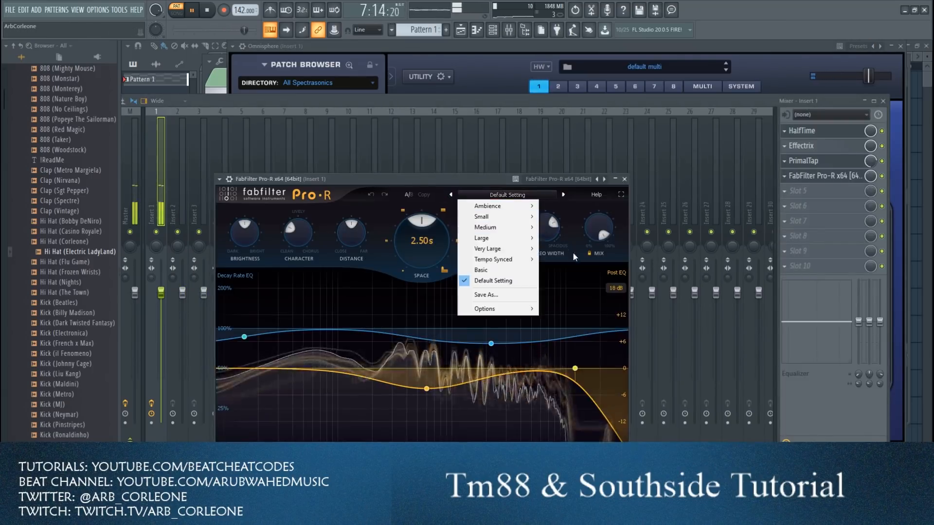
mouse_move(485, 227)
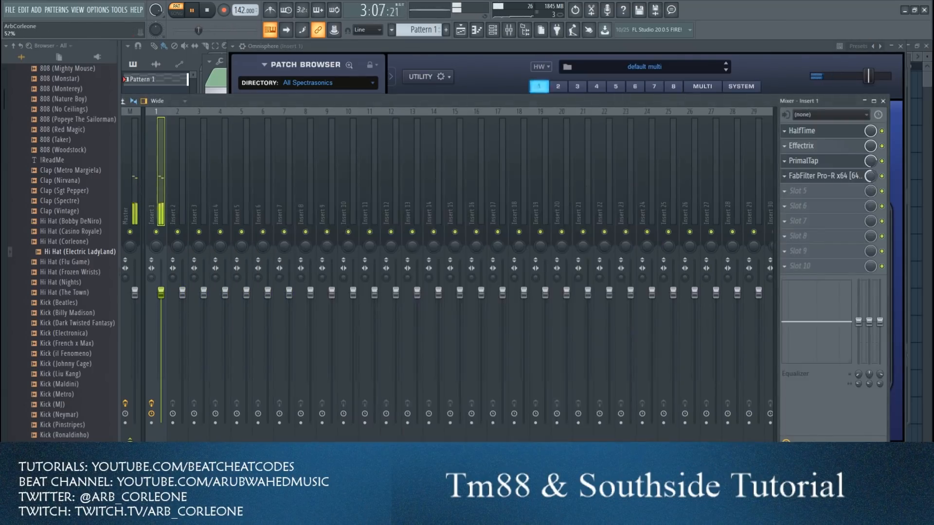
- Load Kramer Tape Stereo from WaveShell-VST3 9.91 into the fifth slot of Insert 1 and set Wow & Flutter to about 36
left_click(798, 190)
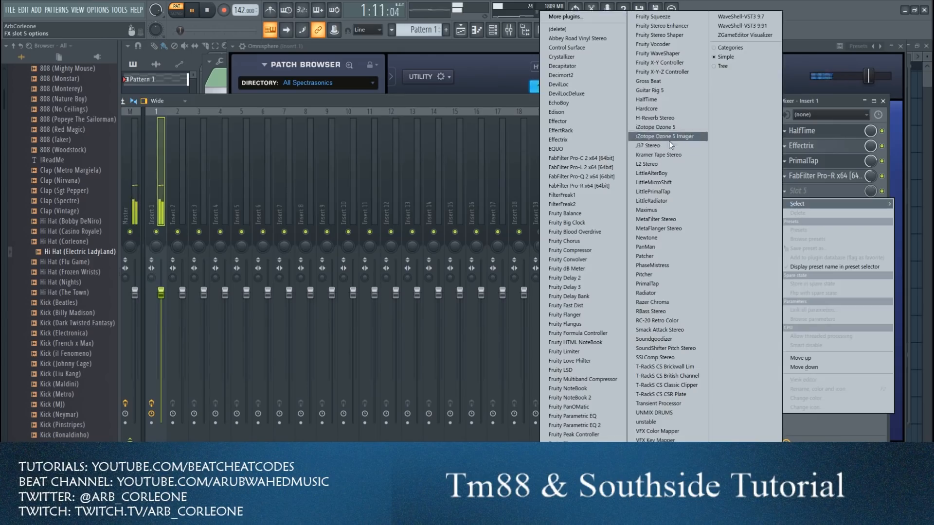
left_click(742, 26)
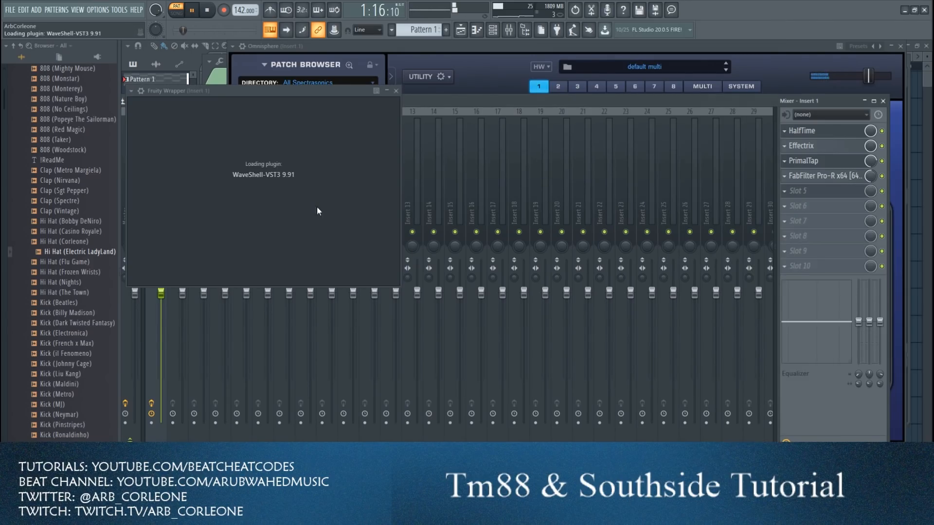
left_click(448, 102)
left_click(479, 161)
left_click_drag(380, 229, 379, 235)
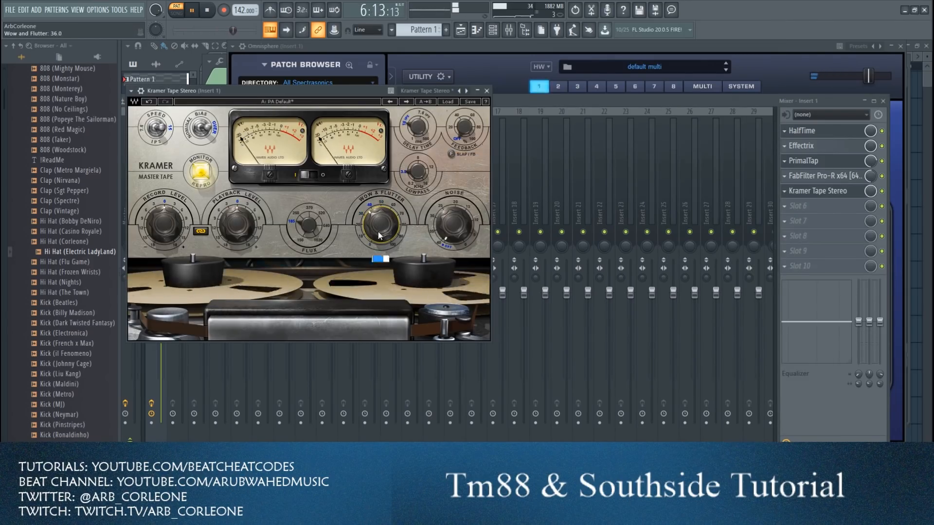
left_click(487, 91)
- Move Kramer Tape Stereo up to the first slot of Insert 1, ahead of HalfTime
left_click(784, 192)
left_click(803, 316)
left_click(784, 177)
left_click(803, 302)
left_click(785, 162)
left_click(802, 328)
left_click(785, 146)
left_click(801, 312)
- Load Fruity Parametric EQ 2 into slot 6, cut the highs with band 7 around 1772 Hz, and lower Insert 1's fader to about 82%
left_click(784, 206)
mouse_move(798, 219)
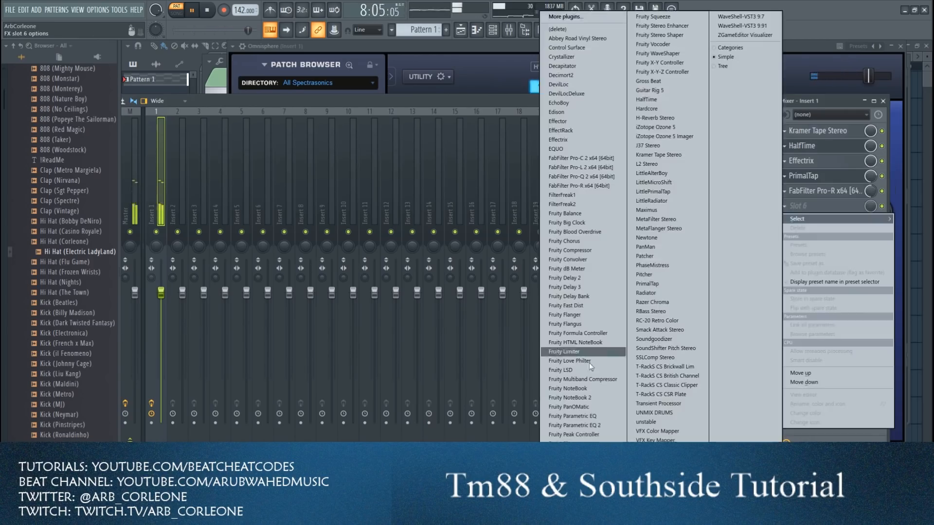
left_click(574, 425)
left_click_drag(313, 182, 284, 234)
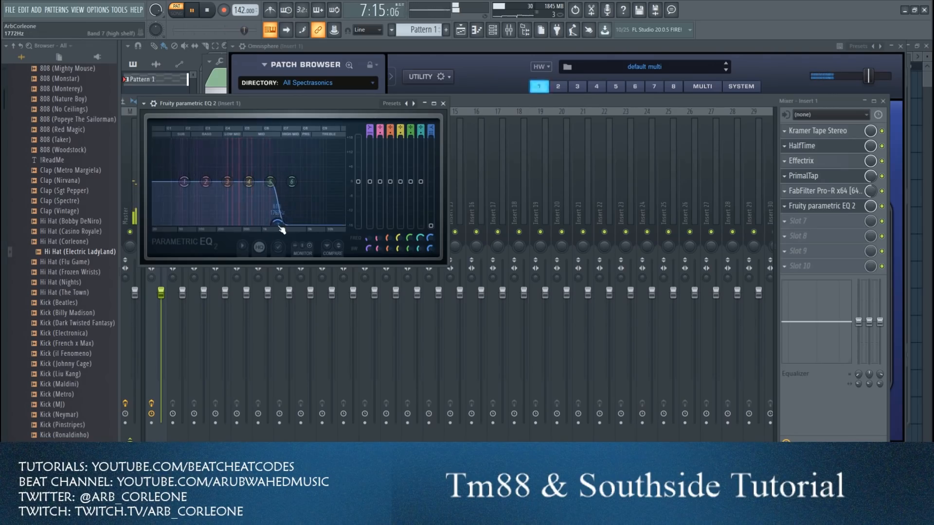
left_click(443, 104)
left_click_drag(161, 292, 161, 317)
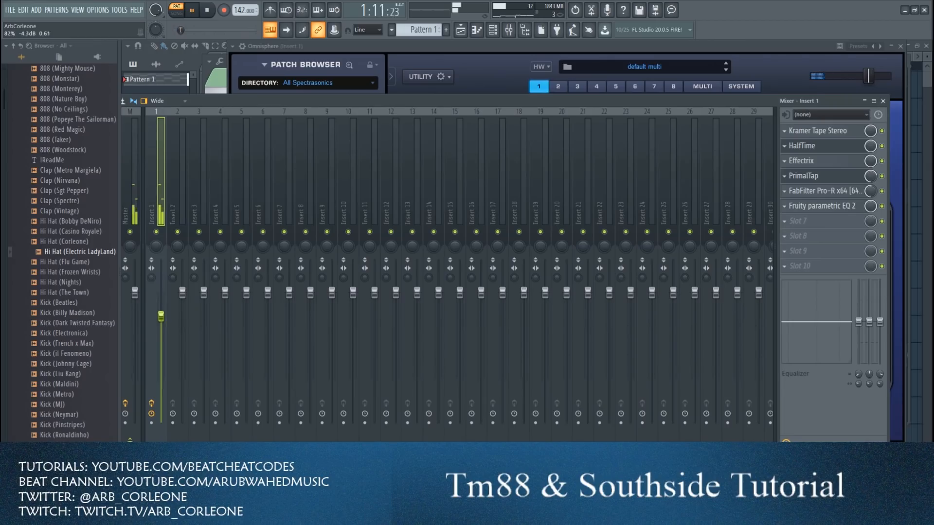
- Insert a Purity channel above Snare in the channel rack and load the Thin Angels preset from the Slow Synth category
left_click(431, 56)
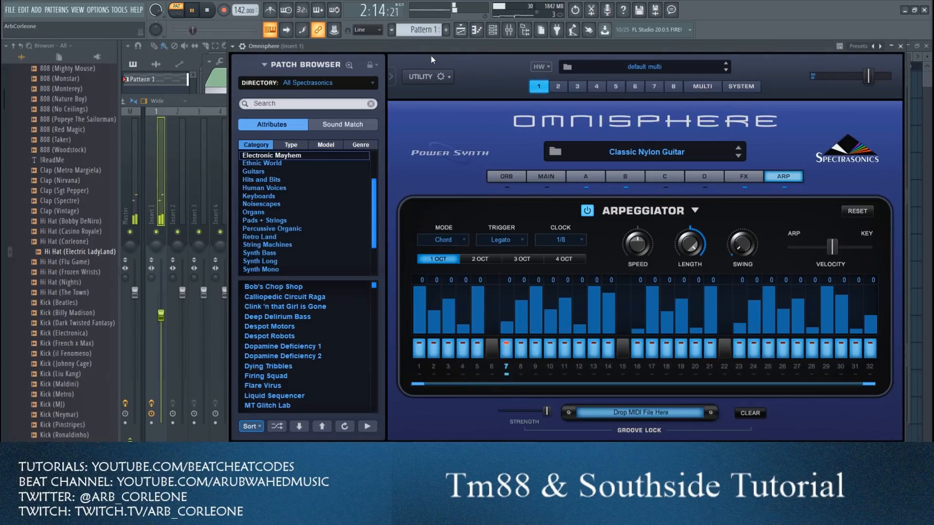
left_click(477, 29)
left_click(493, 30)
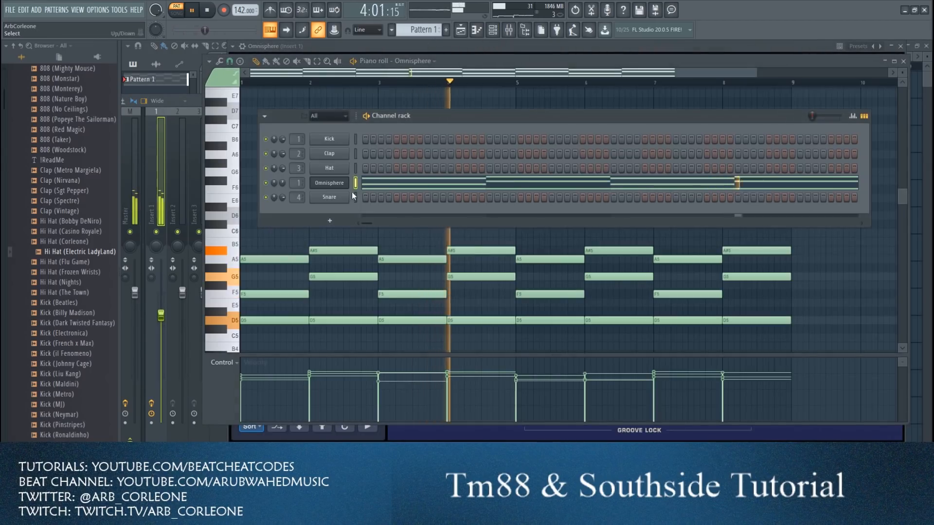
right_click(335, 196)
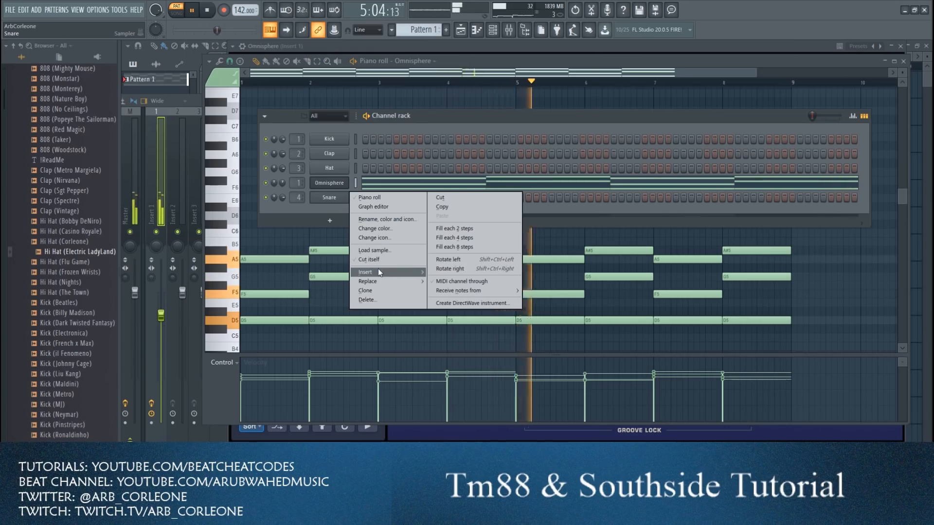
mouse_move(378, 268)
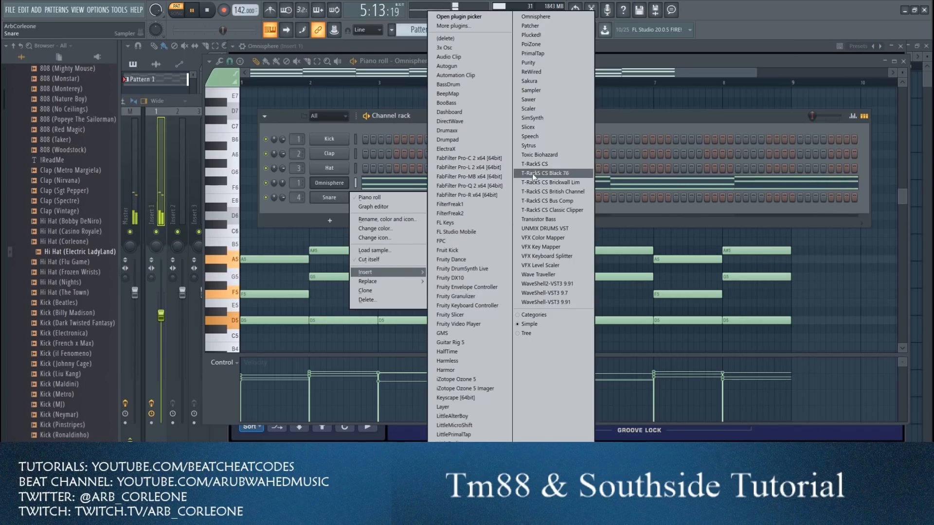
left_click(535, 62)
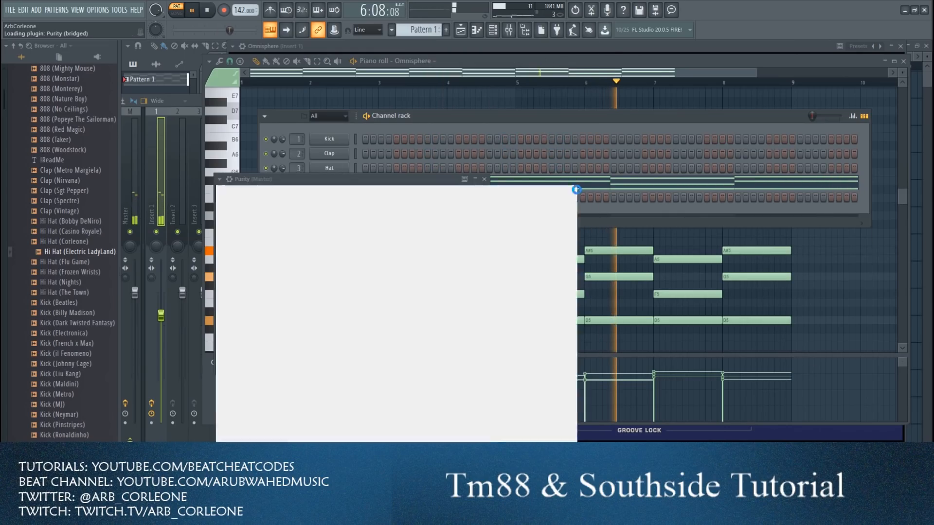
left_click(462, 428)
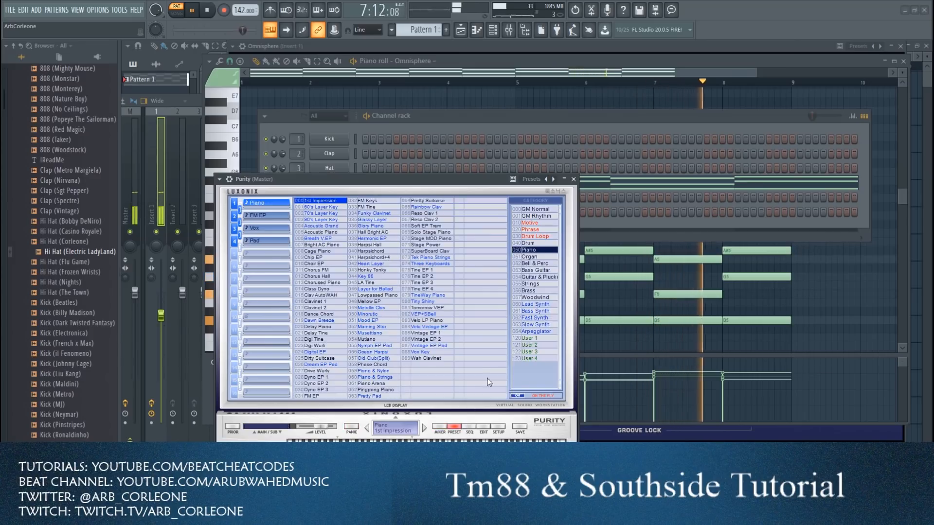
left_click(535, 324)
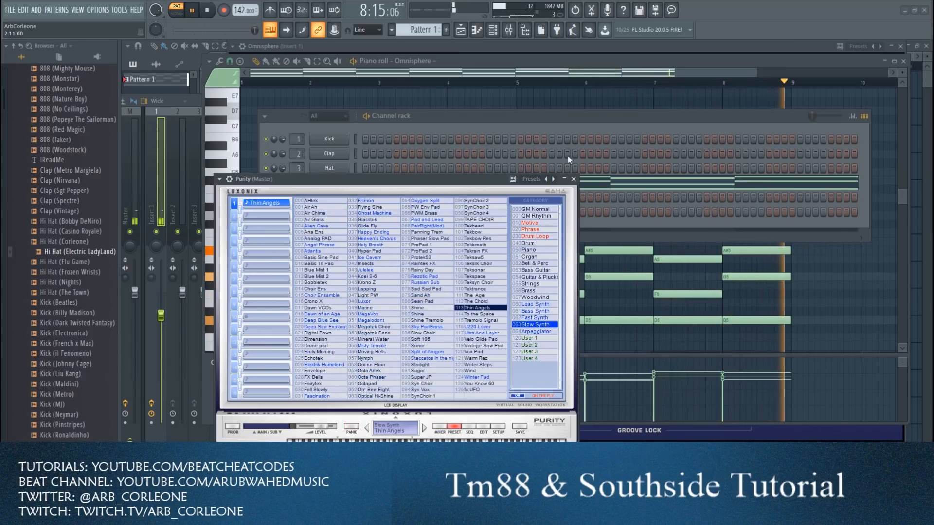
left_click(573, 179)
- Copy the Omnisphere chord notes into the Purity channel and route Purity to mixer track 2
key("ctrl+c")
left_click(356, 198)
key("ctrl+v")
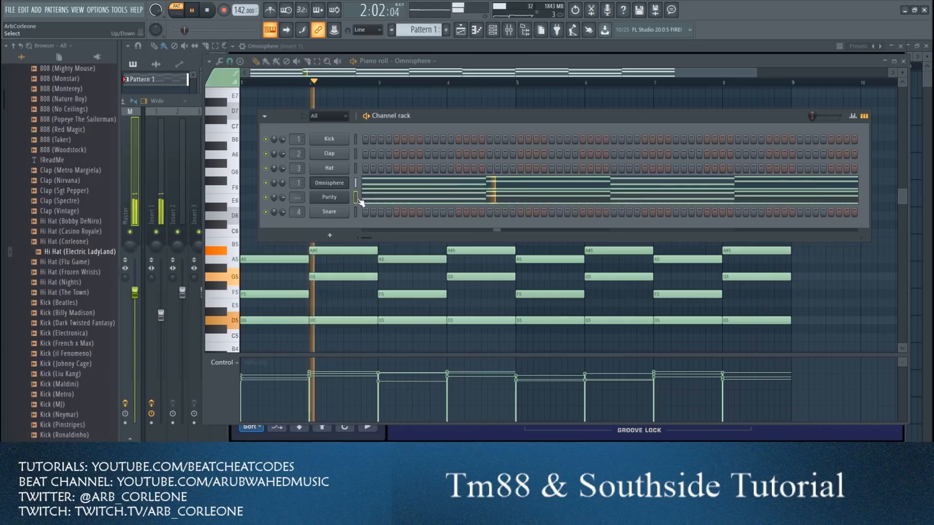
left_click_drag(297, 197, 297, 192)
left_click(331, 201)
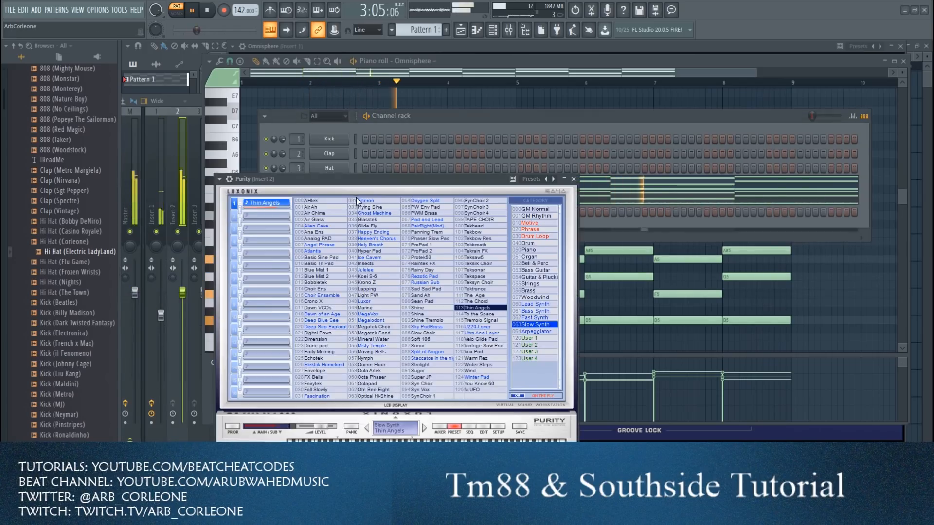
left_click(329, 197)
left_click(328, 196)
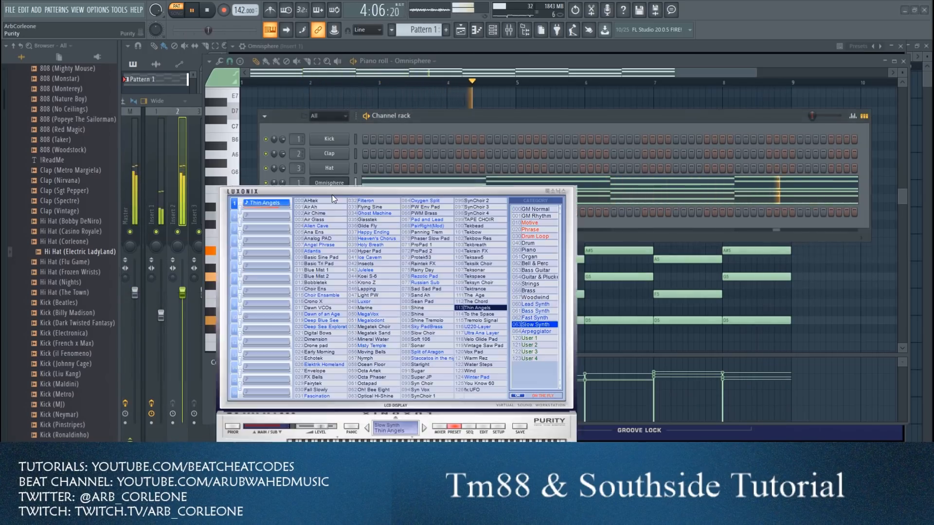
- Open Purity's notes in the piano roll and lower the Insert 2 fader well below Insert 1's
right_click(351, 198)
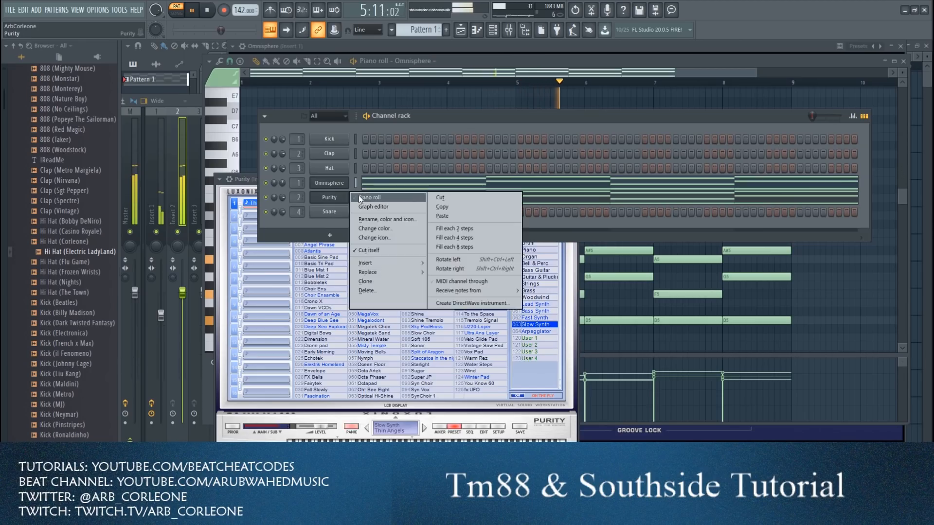
left_click(389, 197)
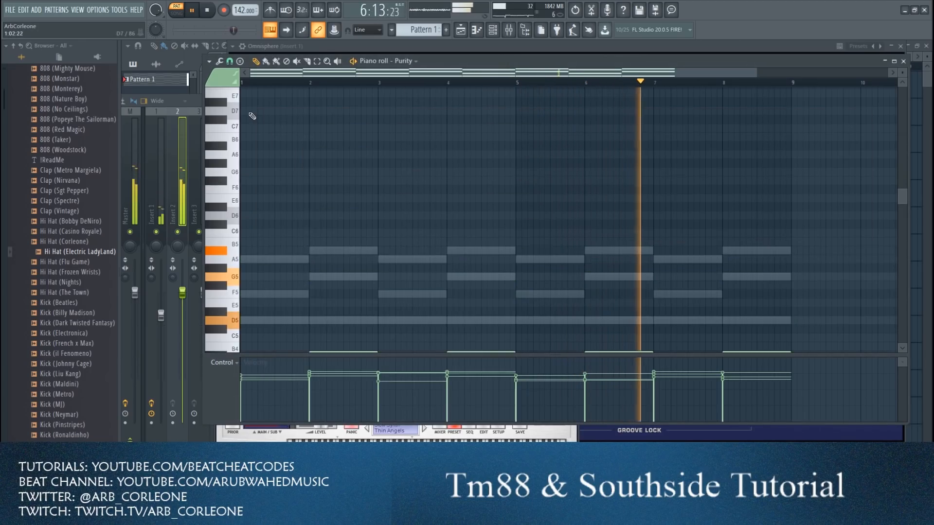
left_click_drag(177, 293, 183, 357)
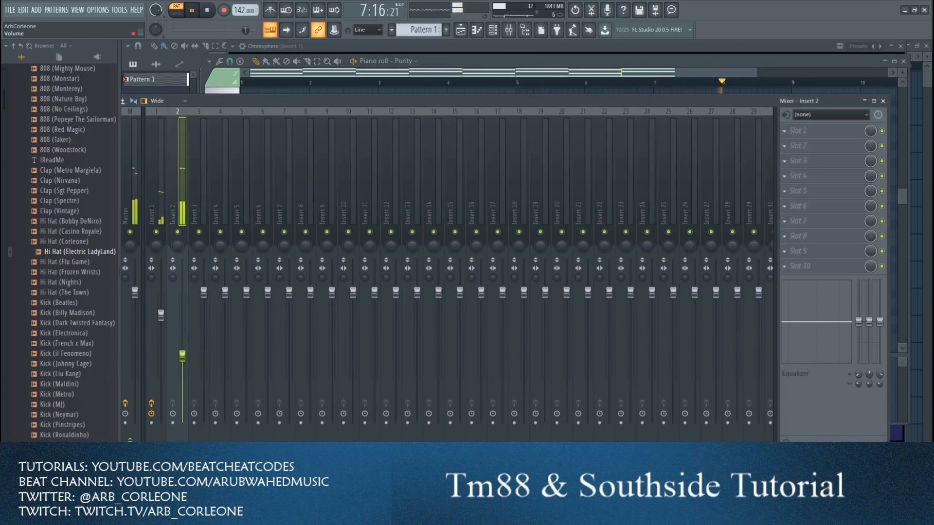
- Delete the F5, A5 and A#5 notes from the Purity part, keeping only the D5 and G5 notes
left_click(471, 69)
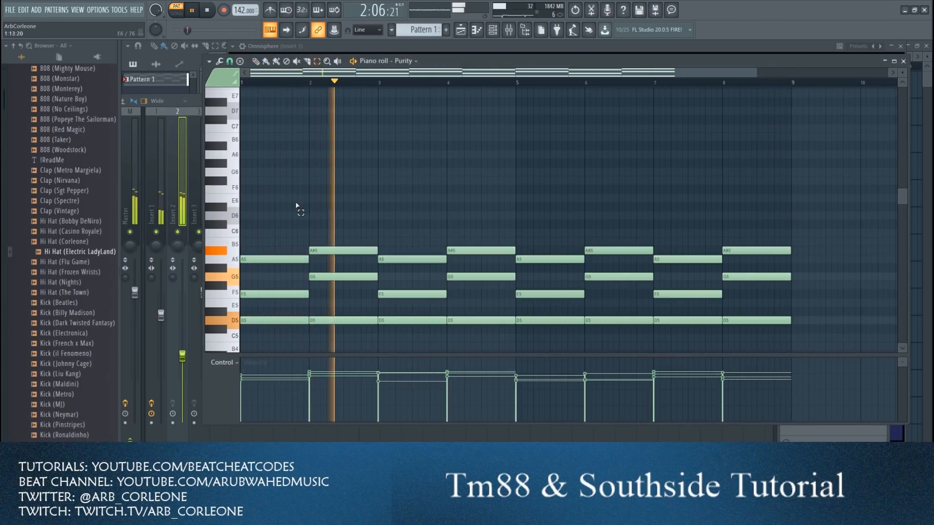
left_click_drag(283, 239, 602, 265)
left_click_drag(805, 327, 234, 276)
left_click_drag(284, 291, 774, 306)
key("Delete")
left_click_drag(781, 263, 261, 251)
key("Delete")
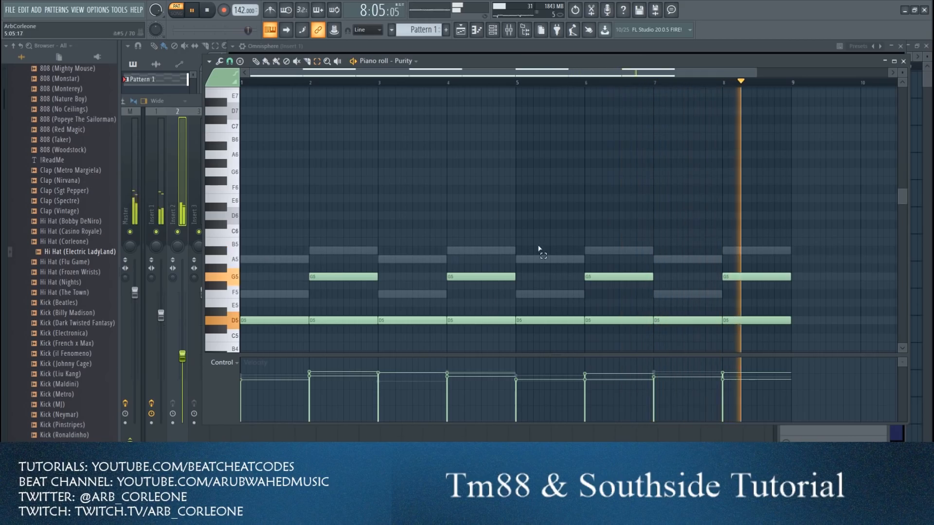
left_click(903, 62)
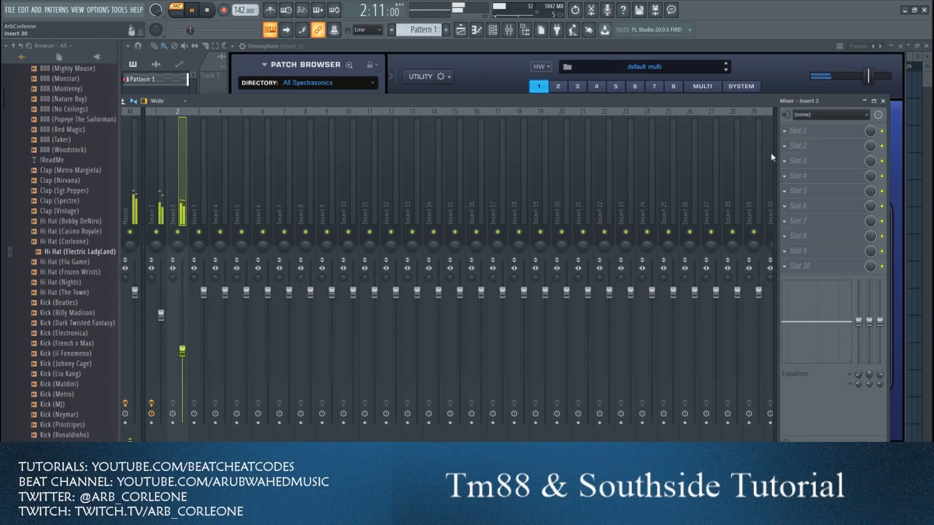
- Load FabFilter Pro-R into the second slot of Insert 2 with the Hall for Soft Pads and Keys preset
left_click(788, 141)
left_click(604, 187)
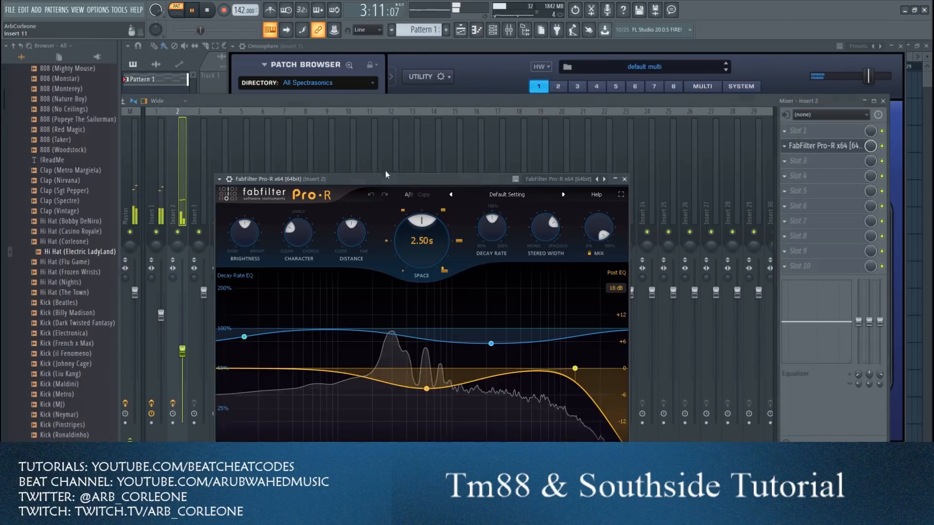
left_click(539, 194)
mouse_move(516, 238)
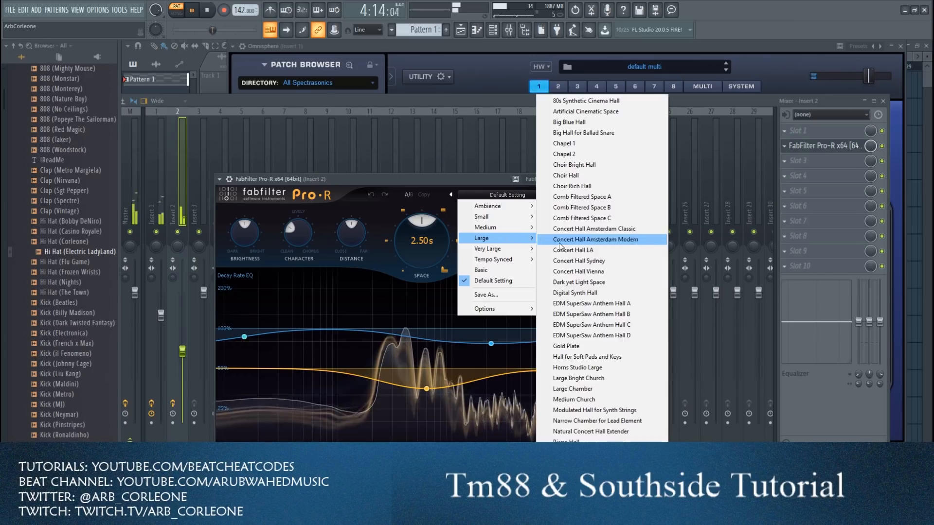
left_click(583, 356)
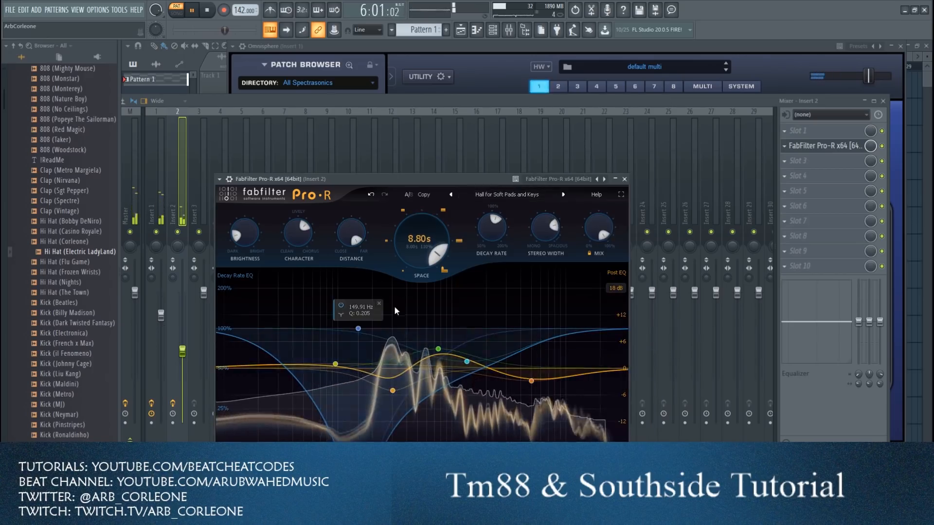
left_click(624, 179)
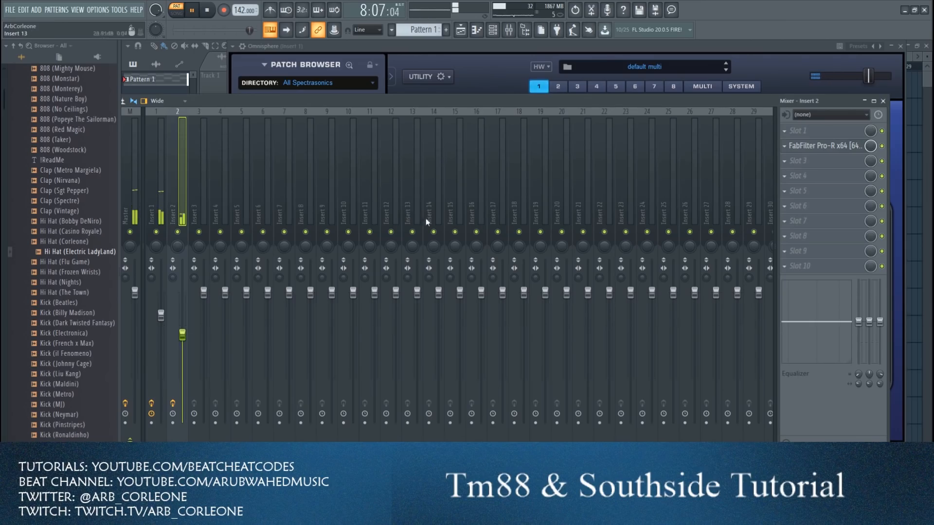
- Insert a second Omnisphere instrument channel above Purity in the channel rack
left_click(476, 32)
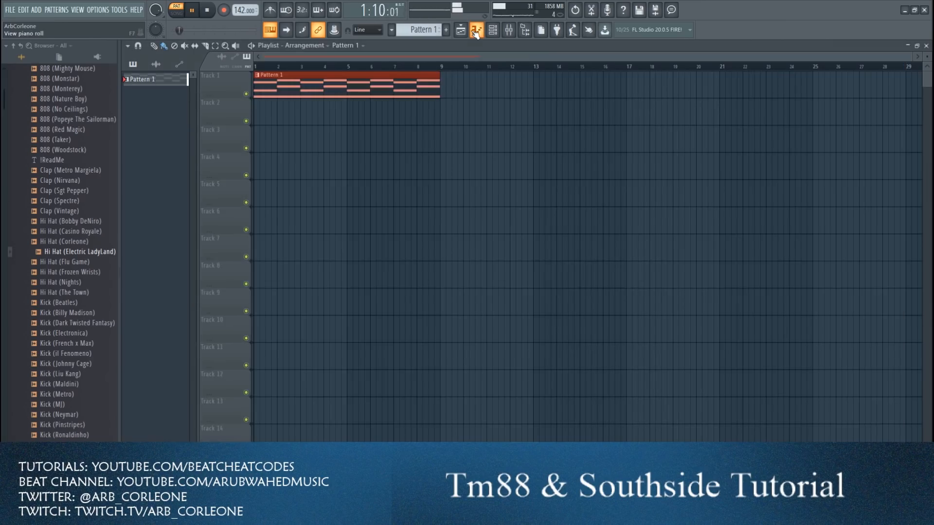
left_click(903, 59)
left_click(492, 31)
right_click(344, 195)
mouse_move(384, 263)
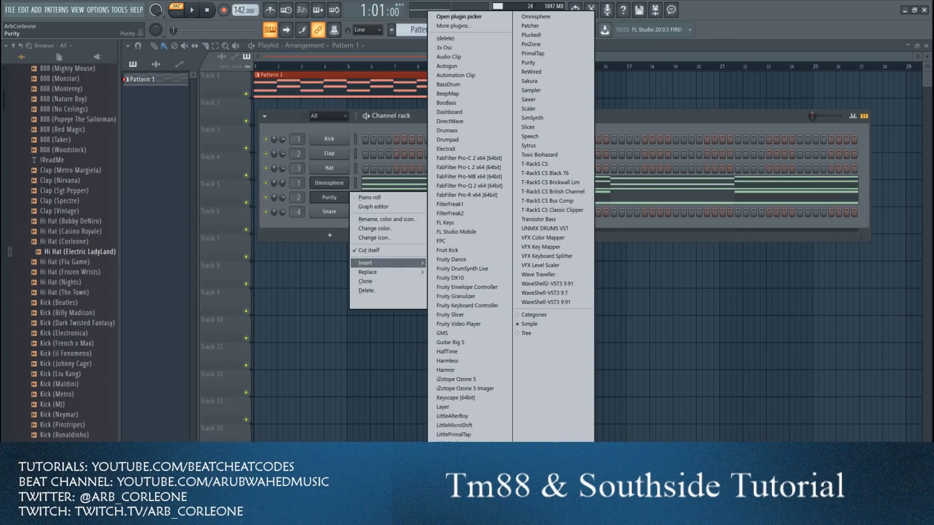
left_click(535, 16)
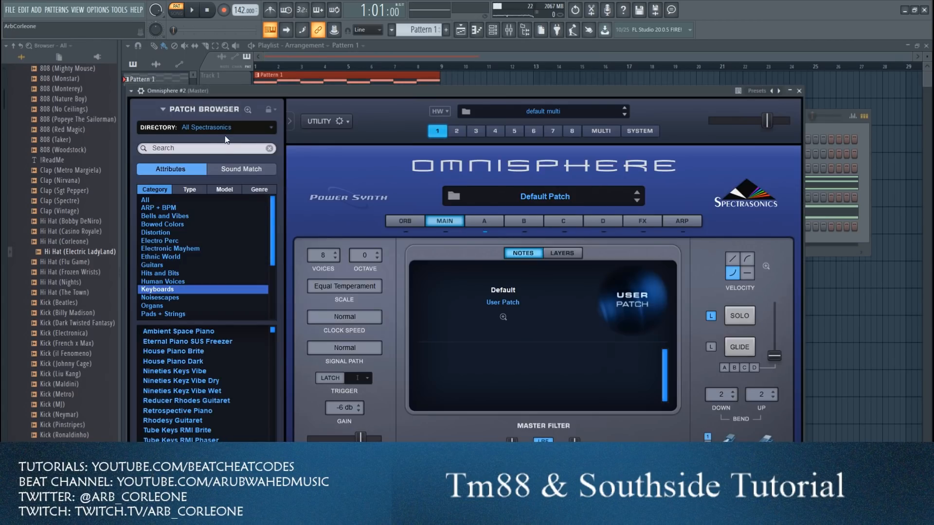
- Search the patch library of the new Omnisphere and load the first matching patch
left_click(214, 147)
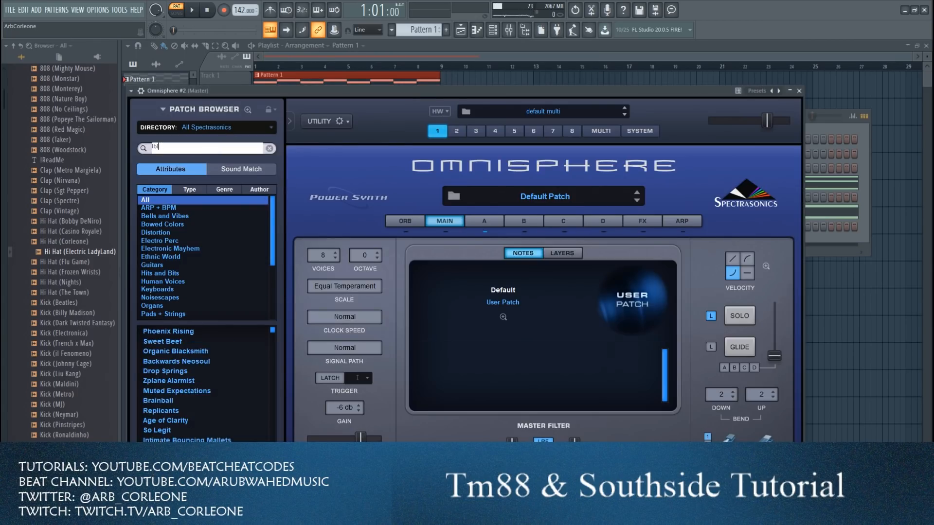
key("Return")
left_click(211, 331)
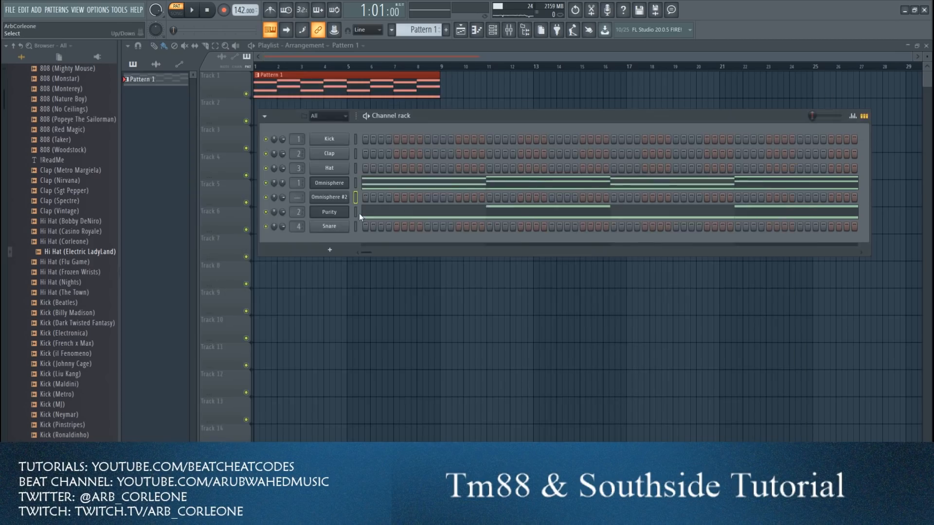
- Open the Omnisphere #2 piano roll and place a short A5 note at the middle of bar 1
left_click(358, 213)
scroll(284, 212, "down", 3)
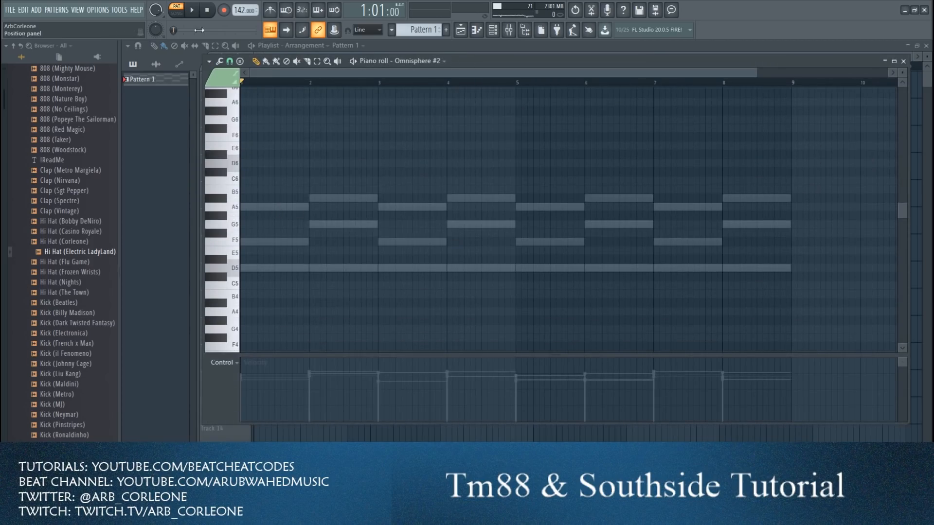
left_click(209, 61)
mouse_move(223, 119)
mouse_move(297, 129)
left_click(425, 214)
left_click(280, 208)
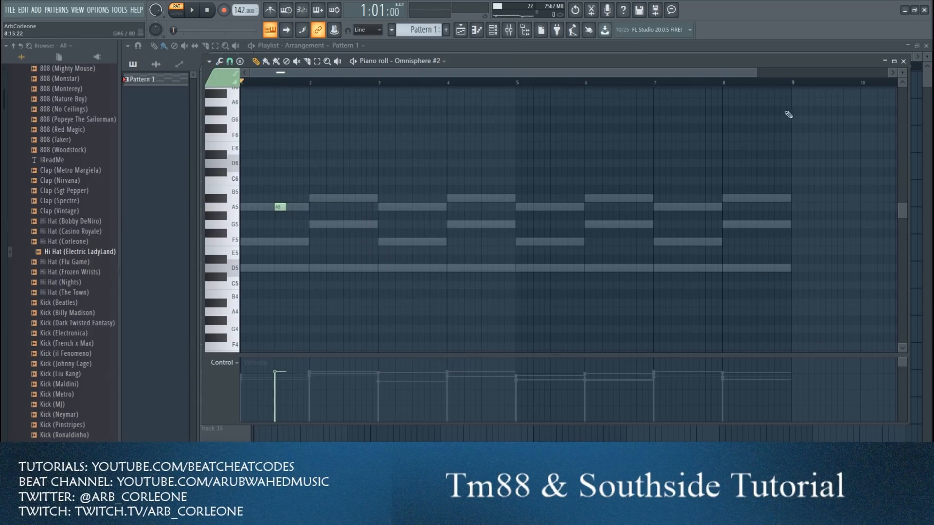
- Write the first melody phrase through bar 2 after the A5: A#5, C6, D6, C6, a longer A#5, A5 and a long G5
left_click_drag(756, 73, 418, 73)
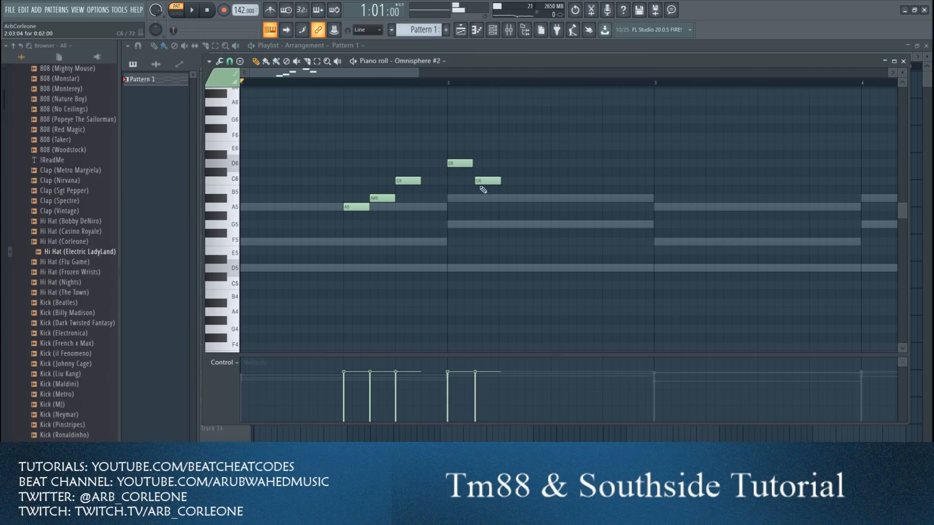
left_click_drag(566, 199, 568, 198)
left_click_drag(536, 181, 511, 198)
key("space")
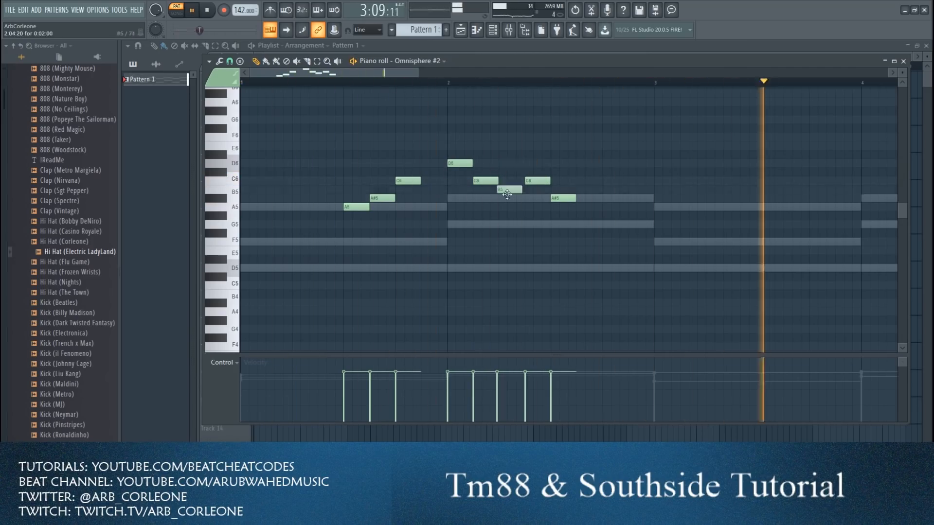
right_click(538, 180)
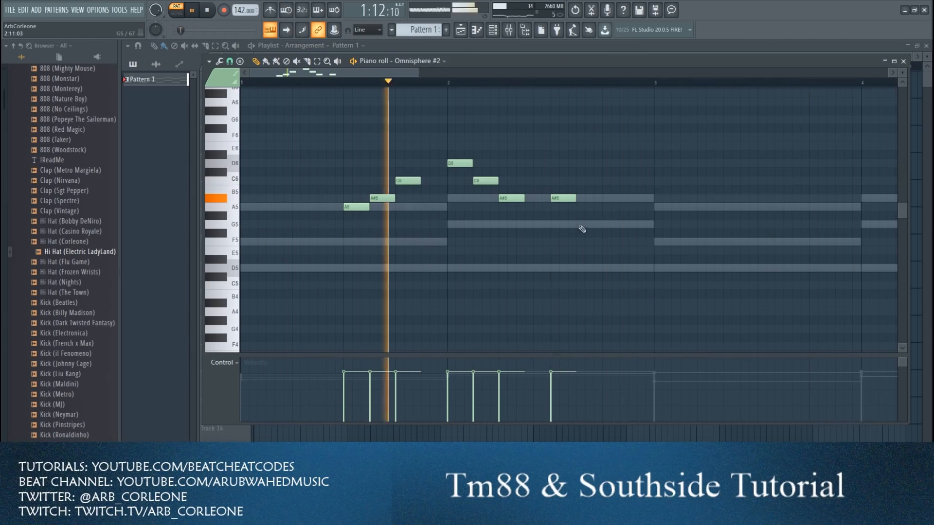
left_click(598, 206)
left_click_drag(623, 206, 603, 209)
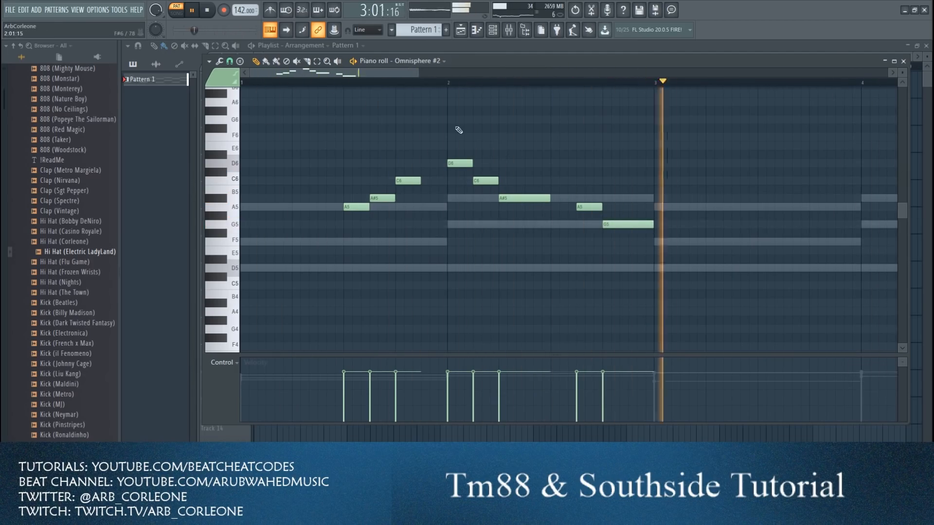
- Start the second melody phrase with G5, A#5, C6 and A#5 in bar 3, followed by C6 and A#5 in bar 4
scroll(566, 111, "down", 2)
left_click(493, 224)
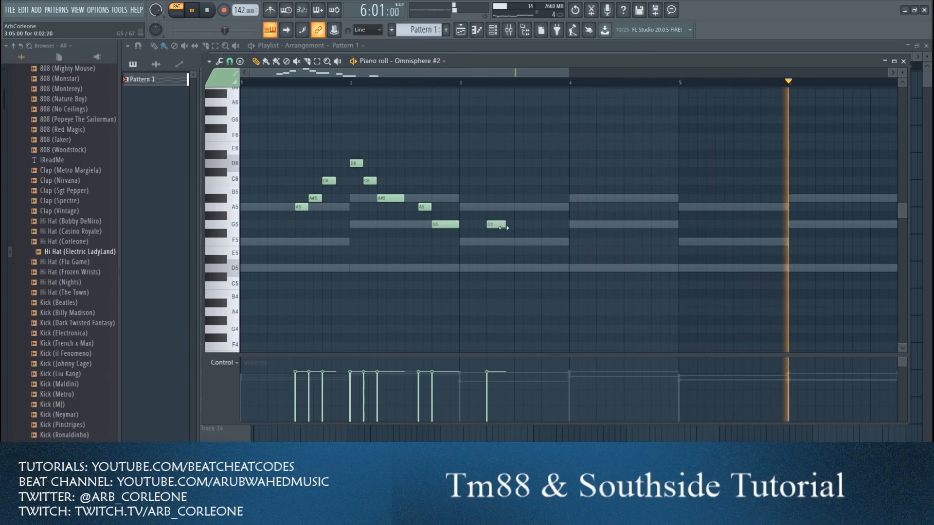
scroll(556, 100, "up", 1)
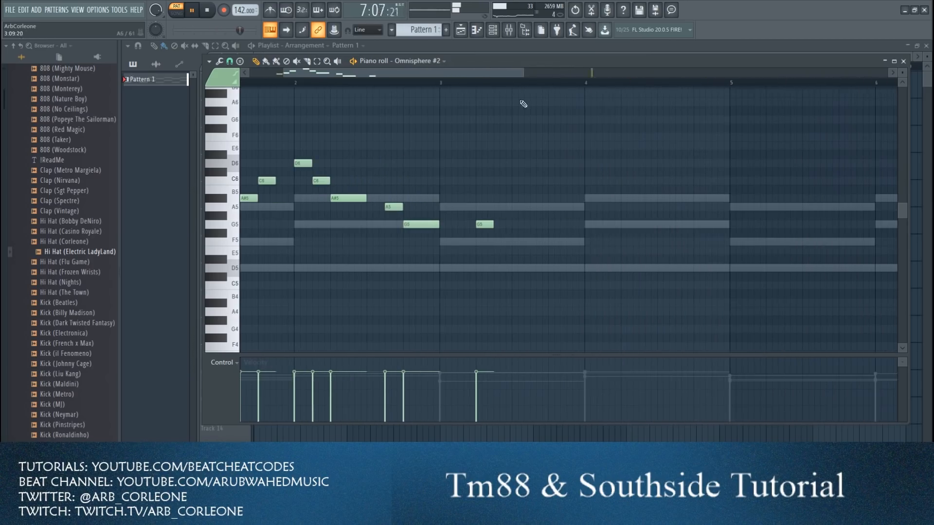
left_click(519, 181)
left_click_drag(519, 182, 538, 183)
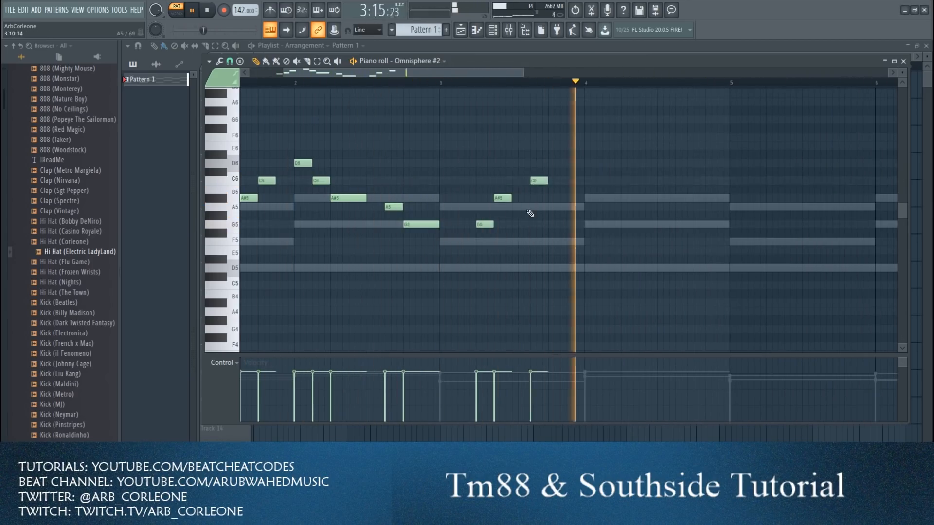
left_click(554, 198)
left_click(591, 180)
left_click(609, 198)
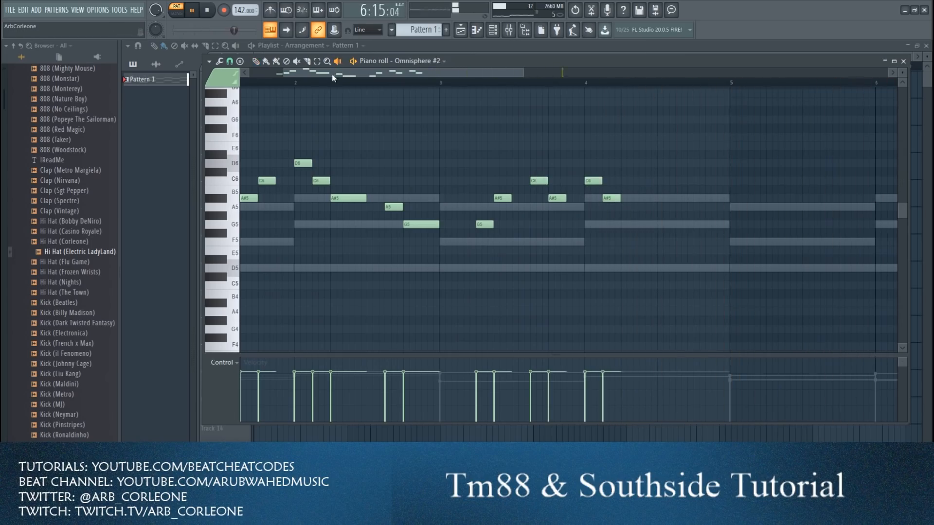
- Lengthen the last A#5 note of bar 3 and finish bar 4 with an A5 and a long G5
left_click_drag(332, 74, 272, 74)
left_click(271, 83)
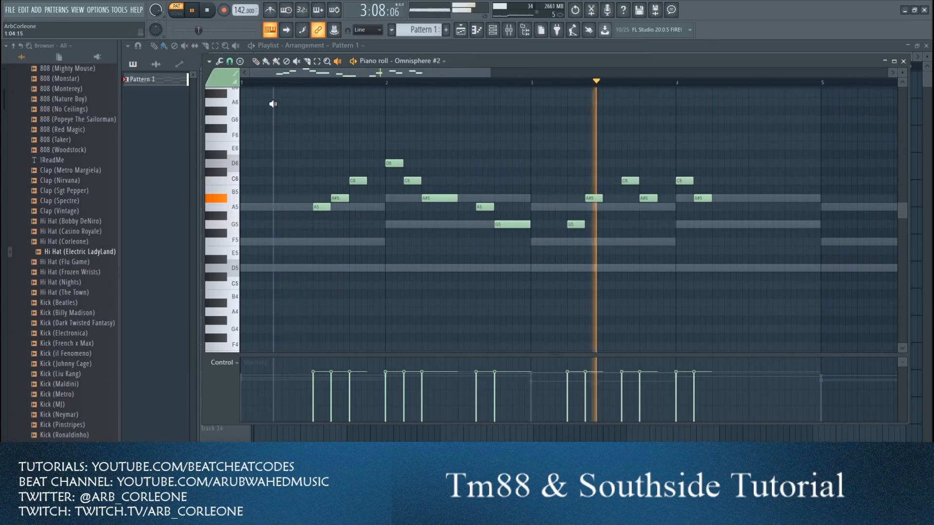
left_click_drag(658, 198, 675, 199)
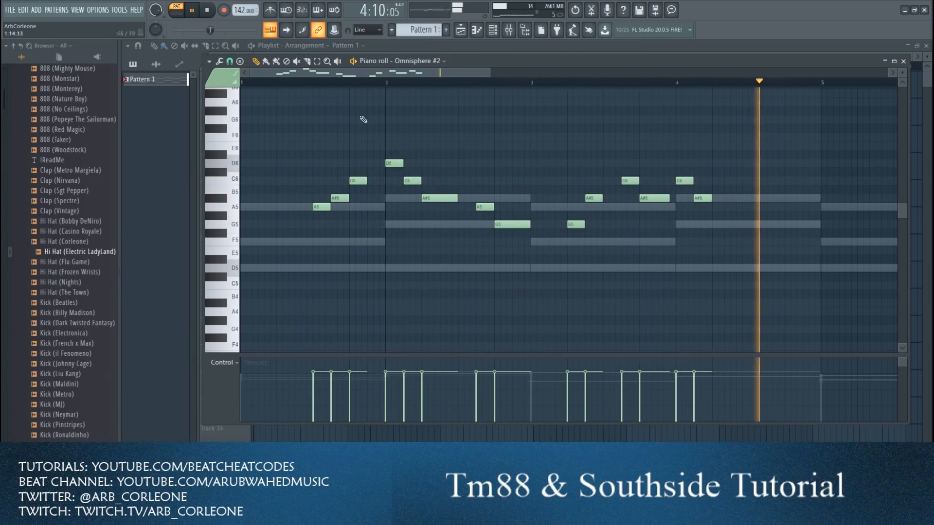
left_click(719, 207)
left_click(756, 224)
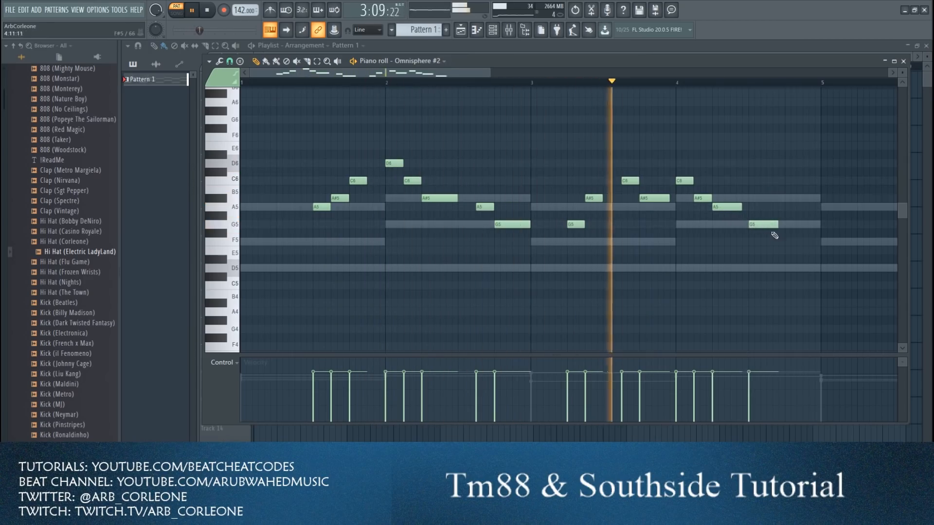
left_click_drag(778, 225, 810, 233)
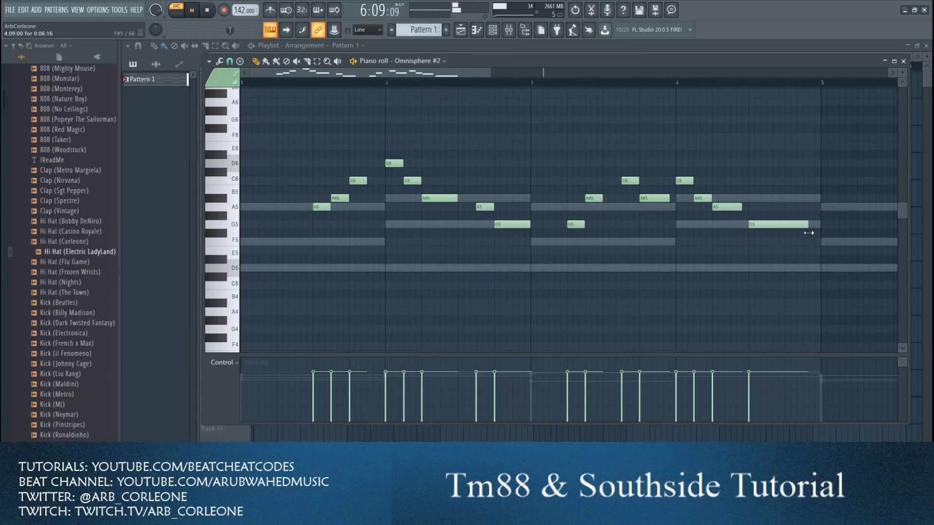
- Duplicate the four-bar Omnisphere #2 melody into bars 5 to 8 and stop playback
key("ctrl+b")
left_click_drag(490, 72, 756, 71)
left_click(208, 10)
- Route the Omnisphere #2 channel to mixer track 3 and close its piano roll
key("F9")
right_click(200, 214)
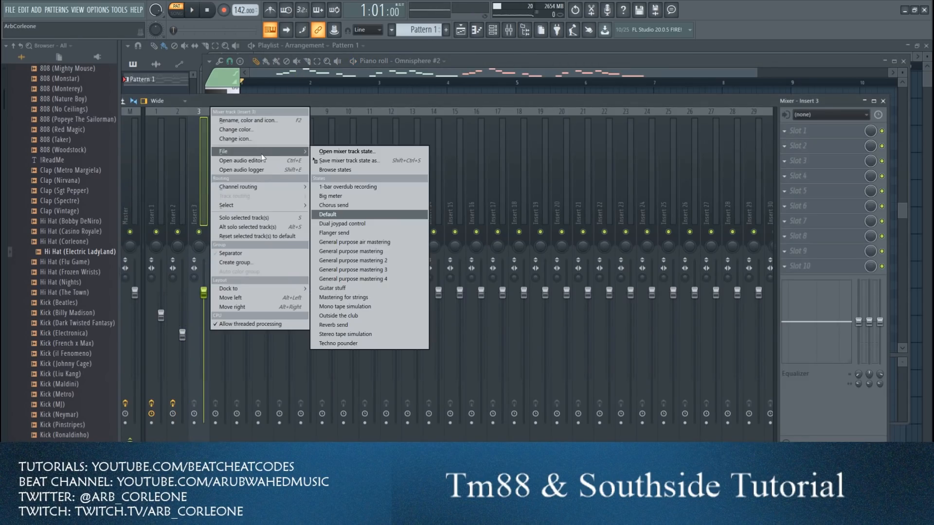
mouse_move(253, 190)
left_click(350, 190)
left_click(478, 31)
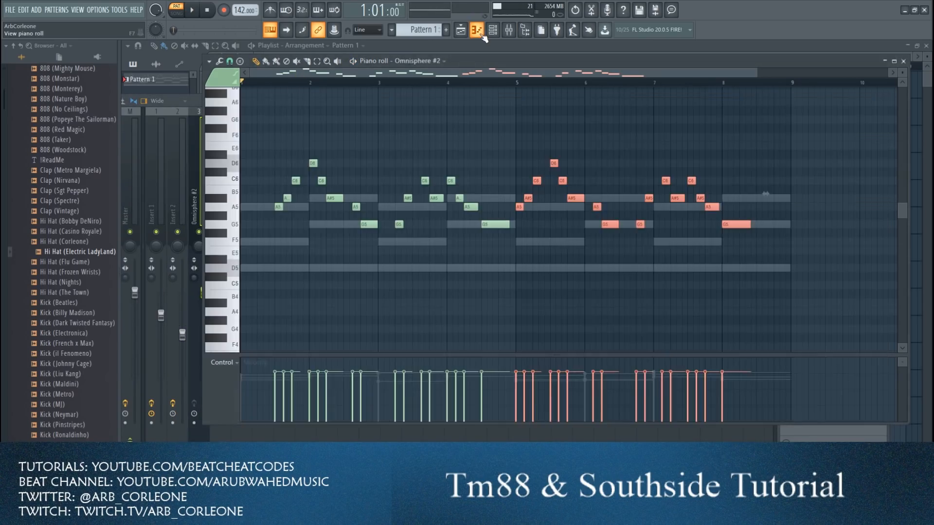
left_click(477, 31)
- Load Abbey Road Vinyl Stereo into the first slot of the Omnisphere #2 track with the More Warmth preset and noise at -20.1 dB
left_click(802, 128)
left_click(584, 144)
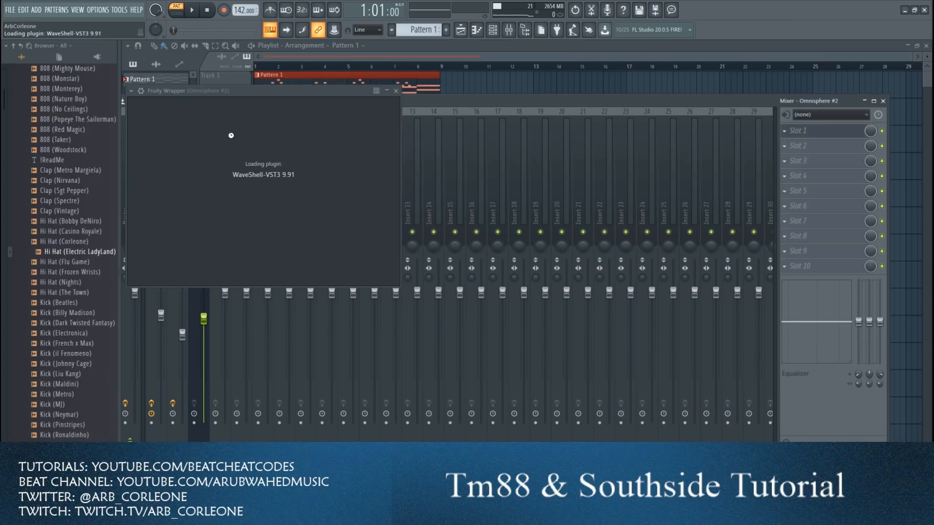
left_click(415, 101)
left_click(446, 332)
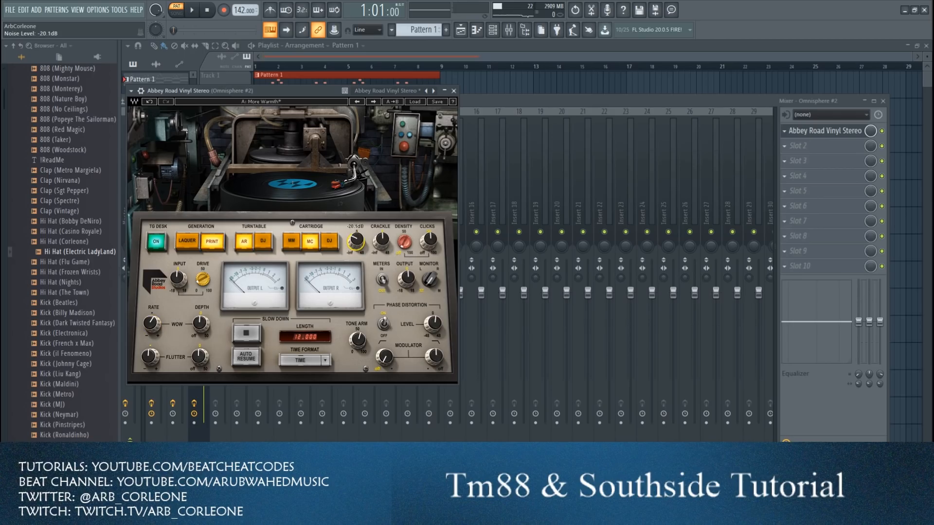
left_click(454, 91)
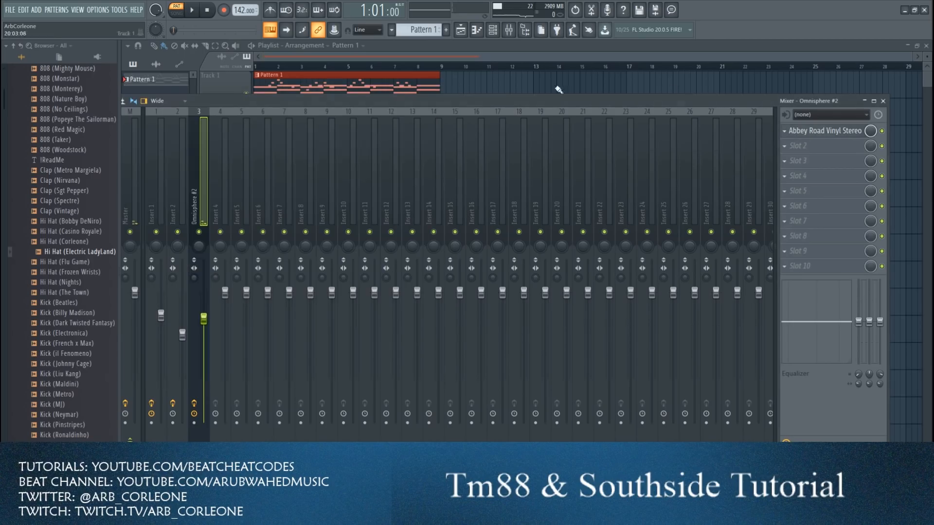
- Load PrimalTap into slot 3 of the Omnisphere #2 track with the Spaced Station preset and reduce its slot mix
left_click(784, 161)
mouse_move(803, 245)
left_click(656, 286)
left_click(256, 133)
mouse_move(254, 144)
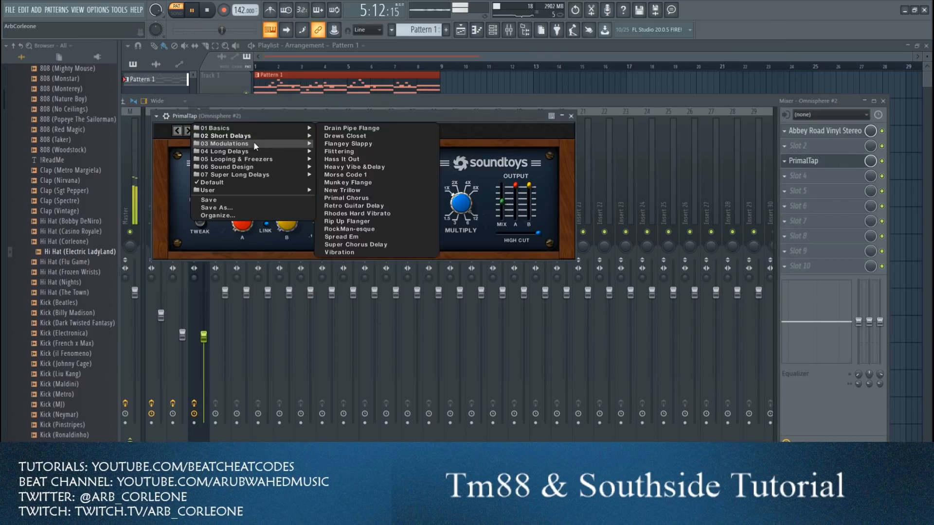
left_click(358, 164)
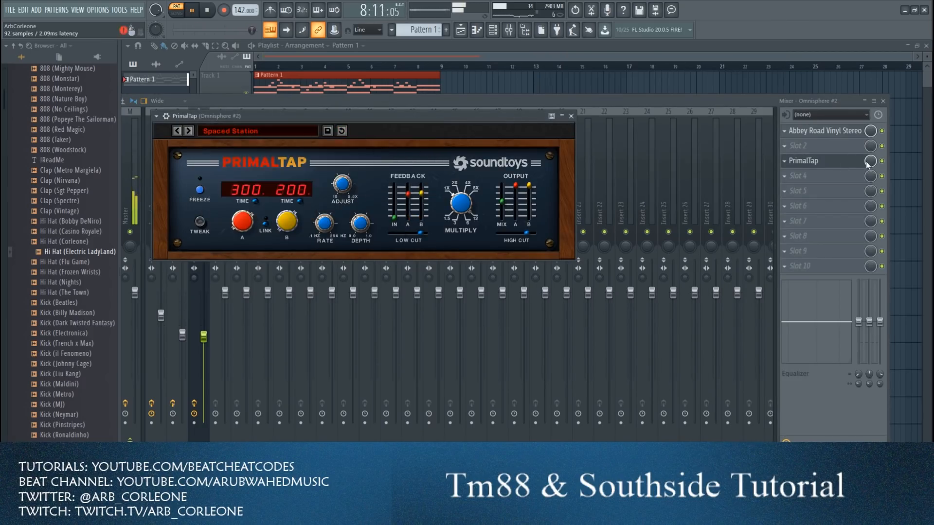
key("Escape")
- Load Effectrix into slot 4 of the Omnisphere #2 track and draw a Stutter block over steps 25 to 32
left_click(784, 176)
mouse_move(803, 189)
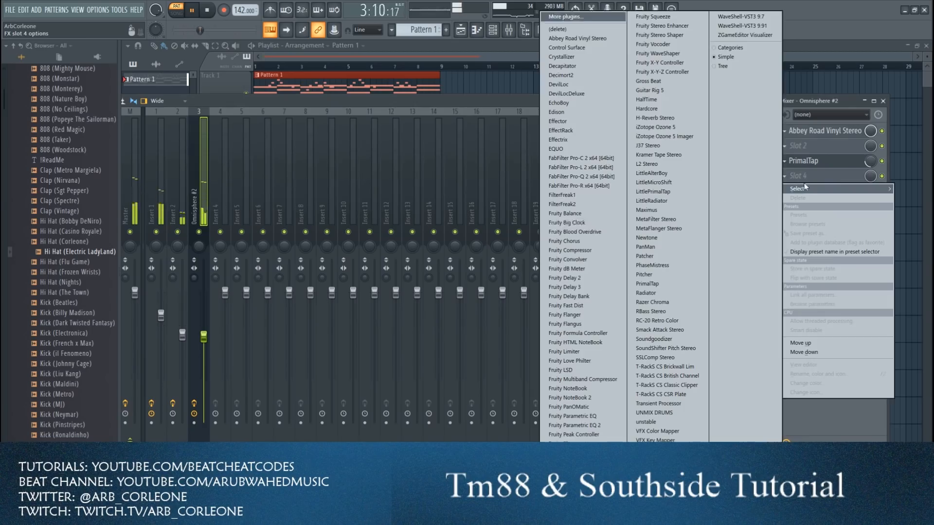
left_click(574, 140)
left_click_drag(468, 245, 530, 245)
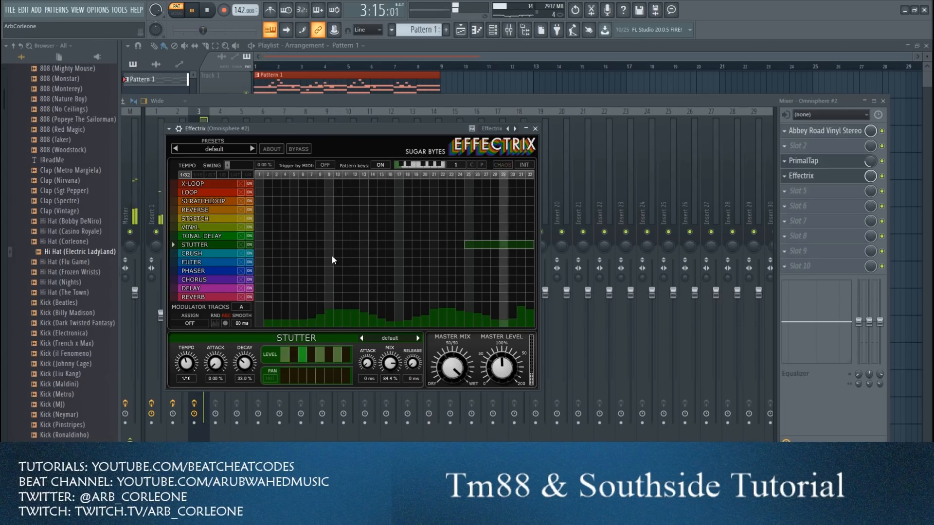
- Draw an Effectrix Chorus block over steps 9 to 17 and set the chorus mix to 17.0 %
left_click_drag(332, 253, 355, 253)
right_click(349, 254)
left_click_drag(326, 280, 366, 280)
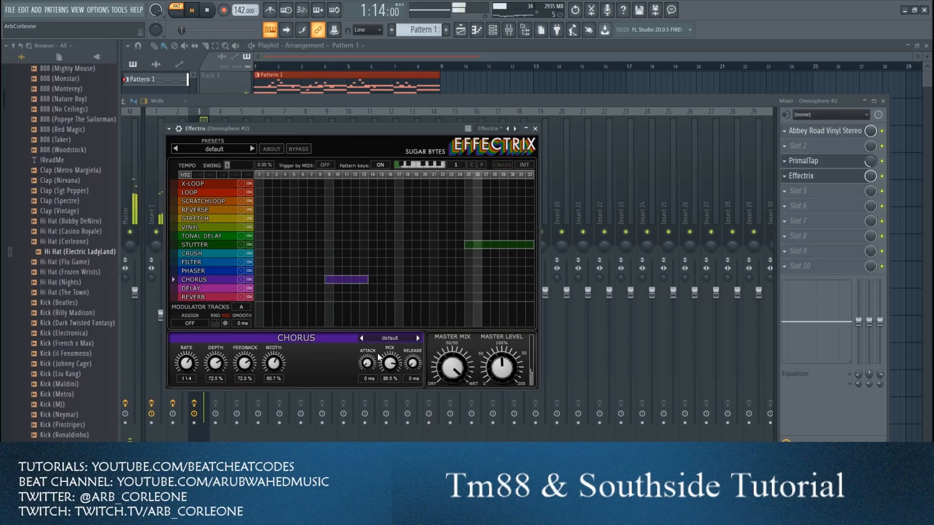
left_click_drag(390, 363, 392, 401)
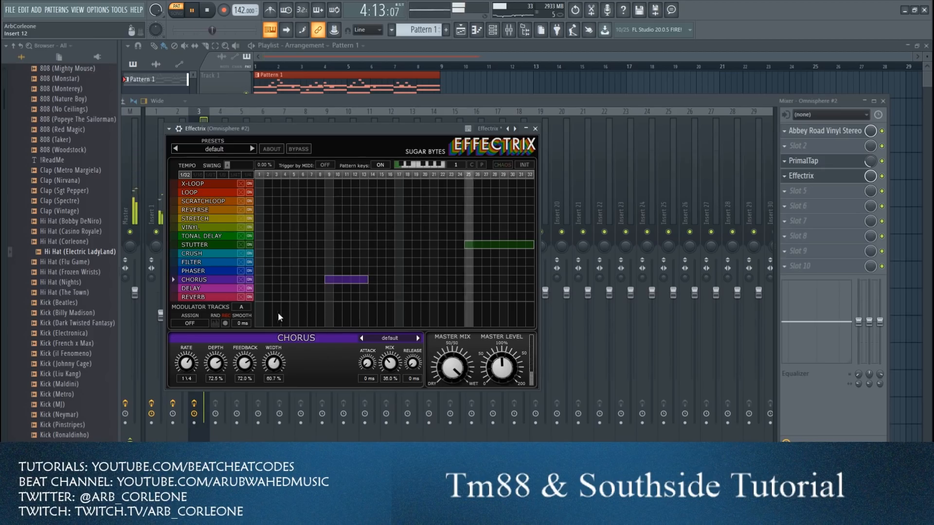
left_click_drag(367, 280, 403, 280)
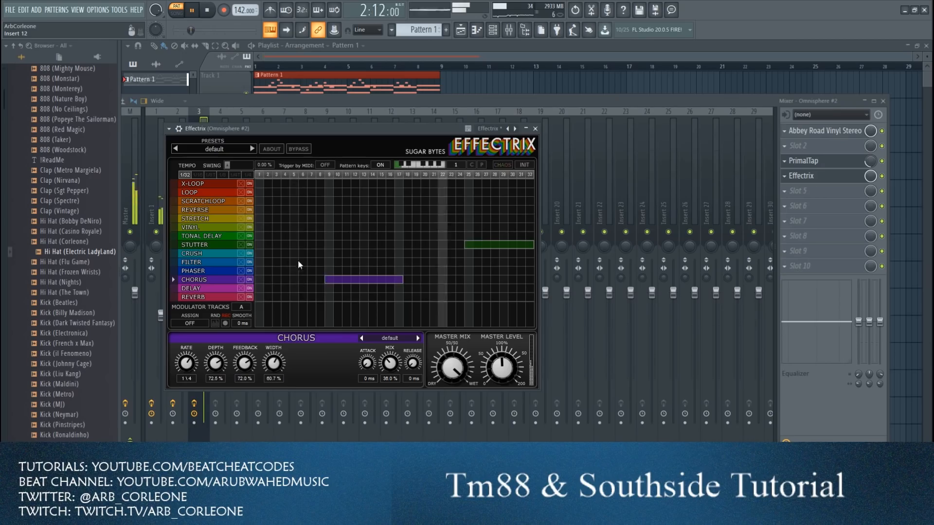
left_click(535, 129)
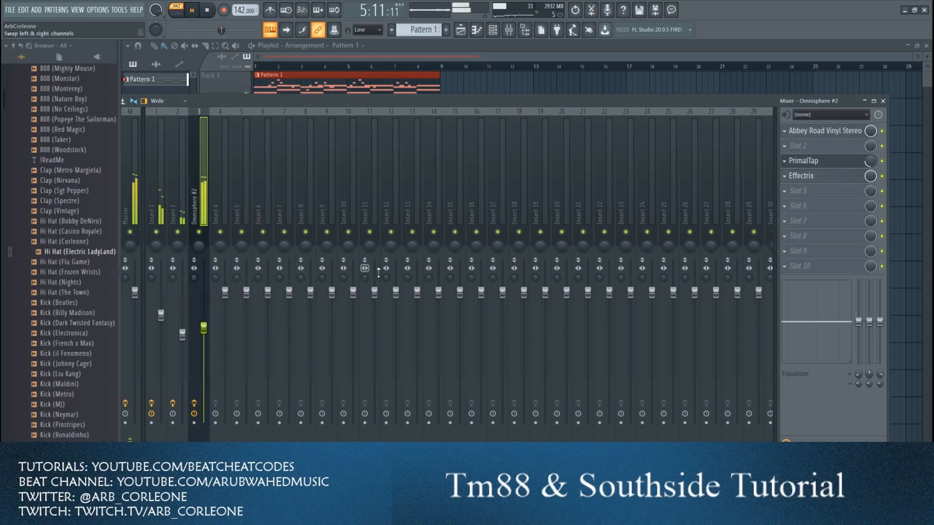
left_click(802, 176)
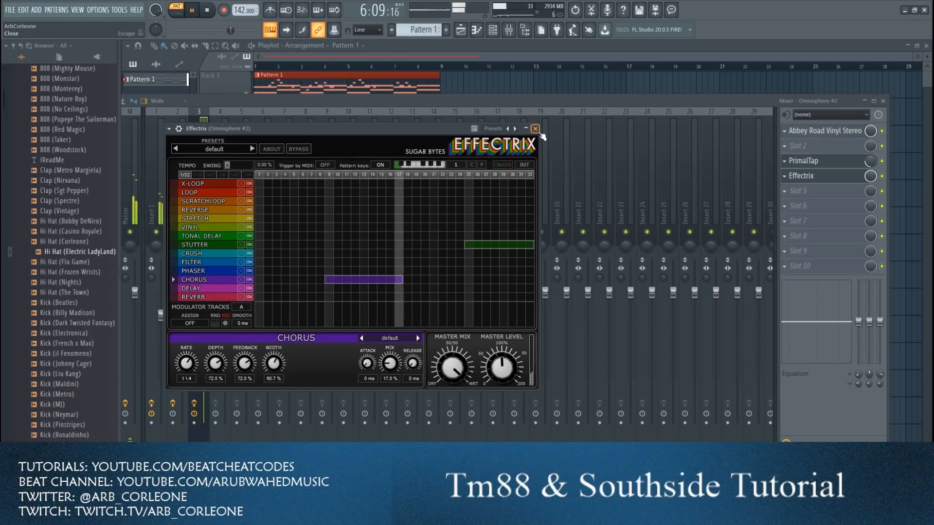
key("Escape")
- Rebalance the melody levels by raising the Insert 1 fader slightly and lowering the Omnisphere #2 fader a little
left_click_drag(161, 316, 161, 316)
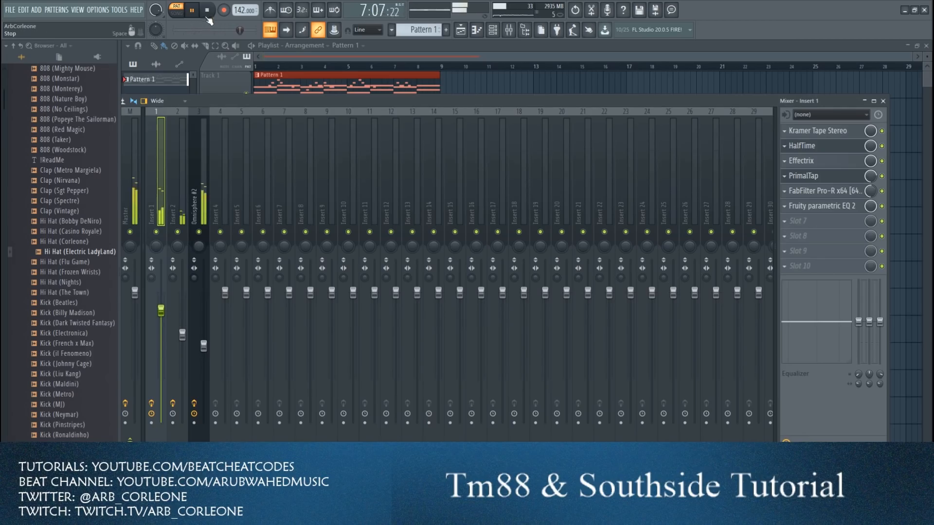
left_click_drag(204, 346, 204, 350)
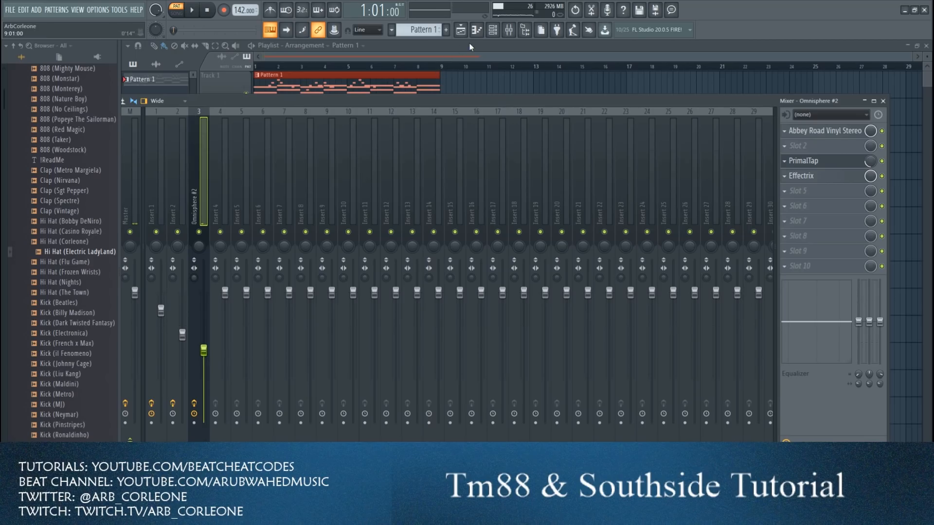
- Add the Hi Hat (Electric LadyLand) sample as a new channel, fill every 2 steps and assign it to mixer track 5
left_click(476, 30)
left_click(494, 32)
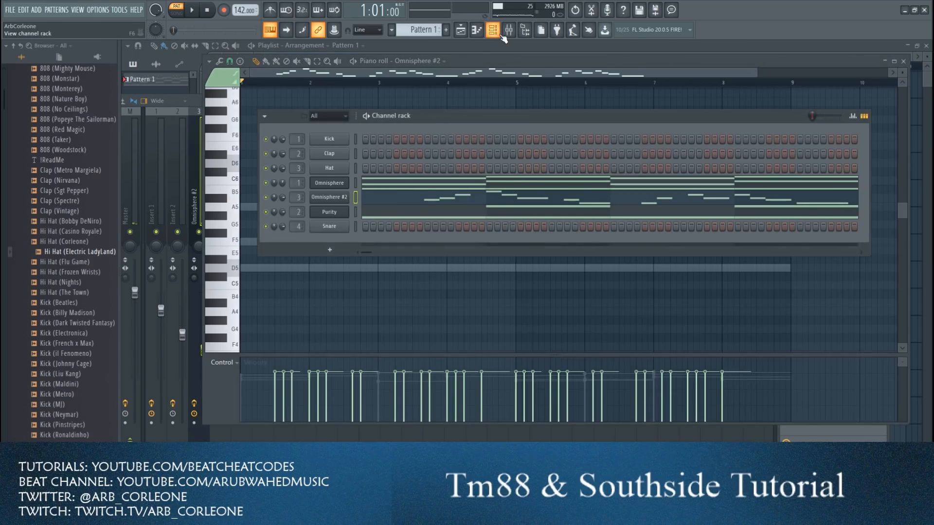
left_click_drag(81, 259, 337, 241)
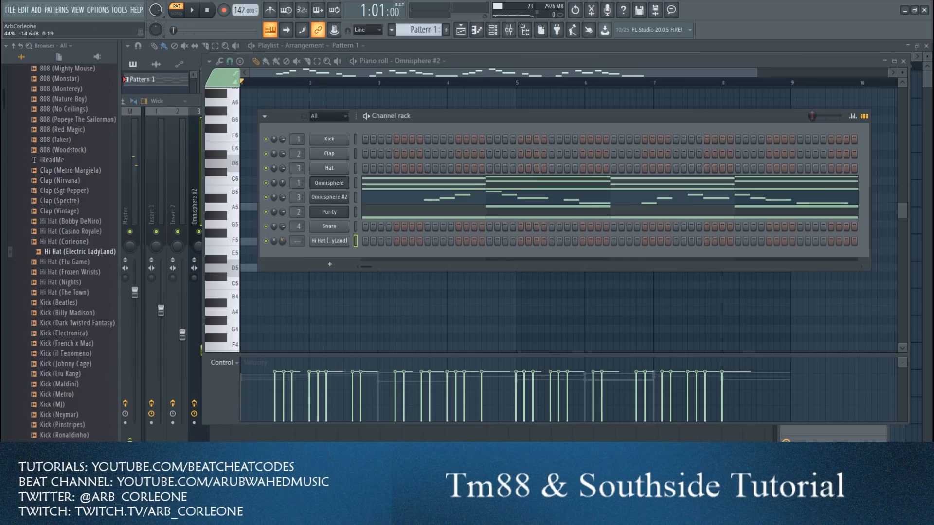
right_click(337, 241)
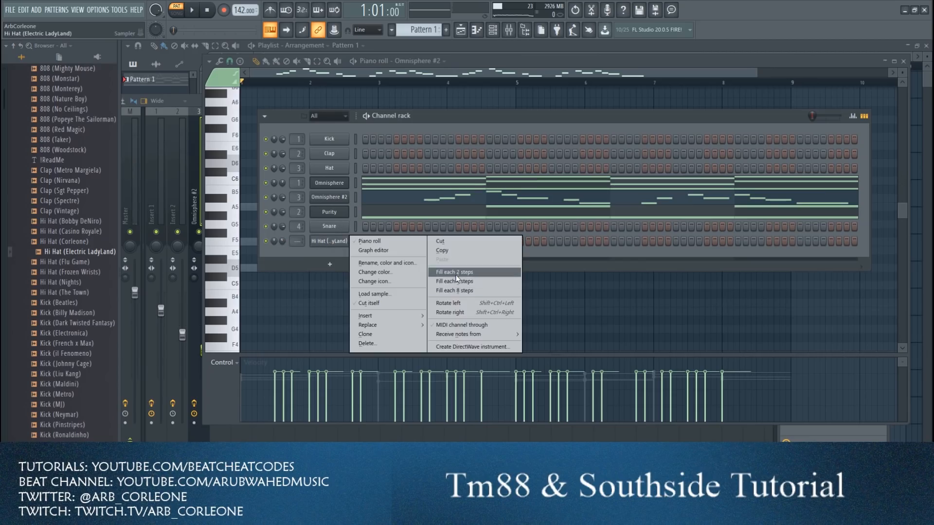
left_click(489, 270)
left_click_drag(297, 242, 297, 229)
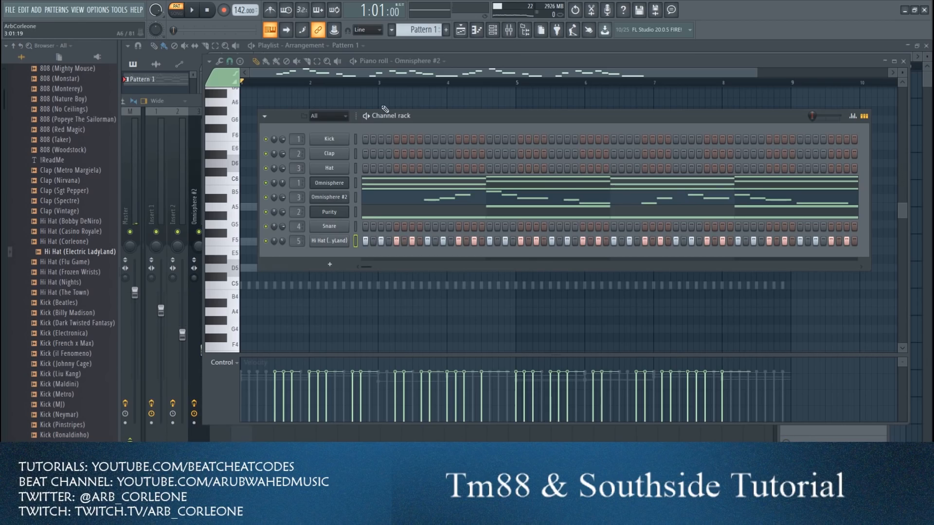
- Audition kick samples from the Too Sweet drum kit while the pattern plays
key("space")
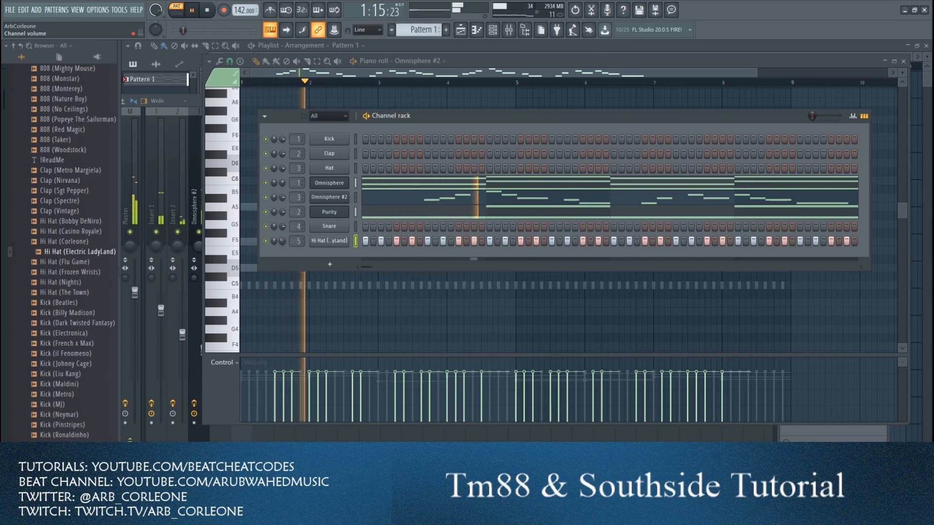
scroll(78, 314, "up", 2)
scroll(70, 319, "down", 6)
left_click(73, 302)
left_click(76, 293)
scroll(89, 347, "down", 5)
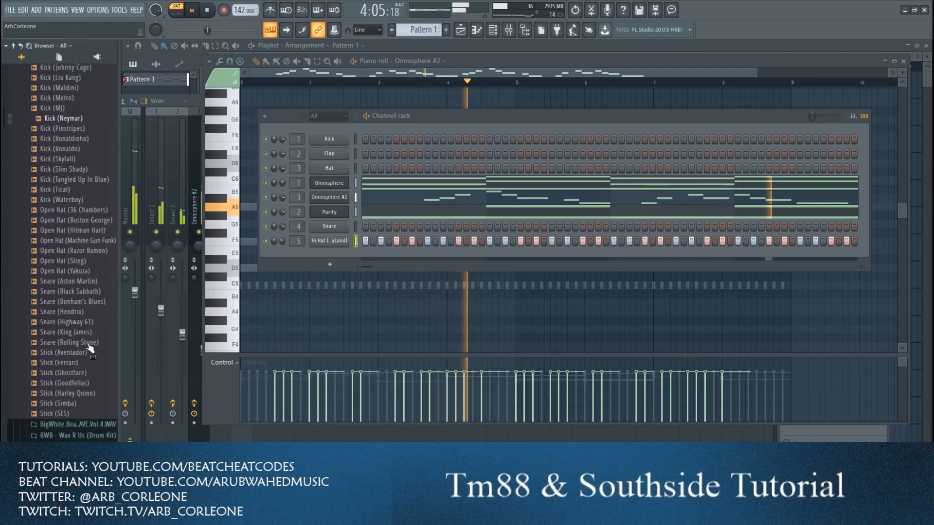
left_click(76, 181)
left_click(79, 171)
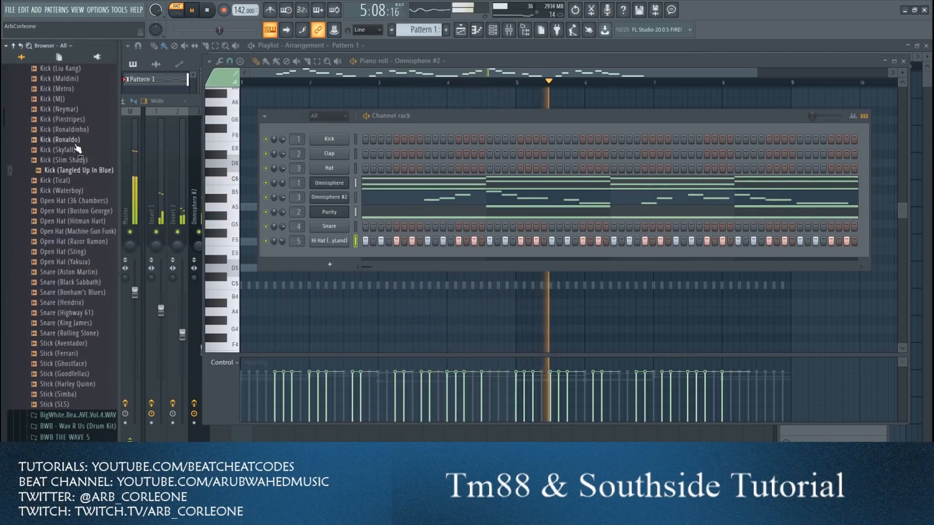
scroll(78, 194, "up", 15)
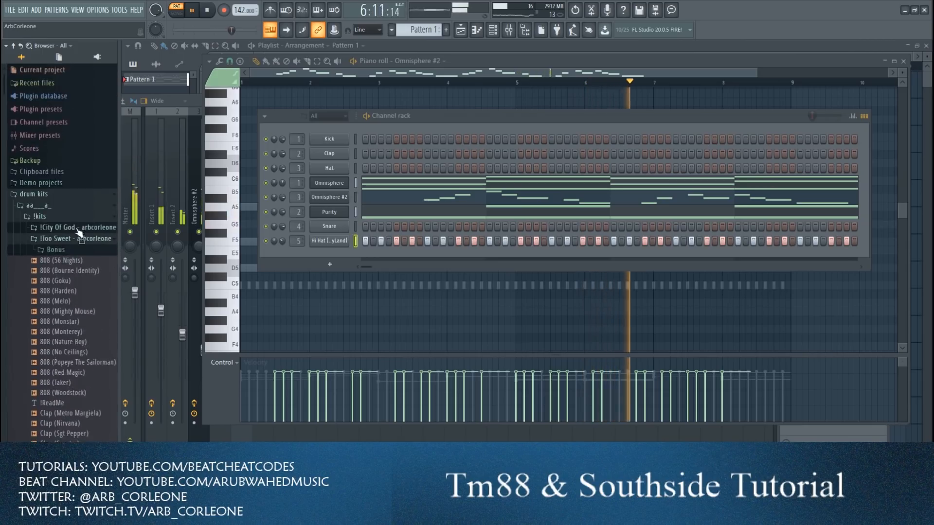
- Add Kick (Future Sizzle) from the City Of God kit as a new channel with one hit on the first step
scroll(73, 263, "down", 12)
left_click(70, 331)
left_click_drag(70, 333, 353, 256)
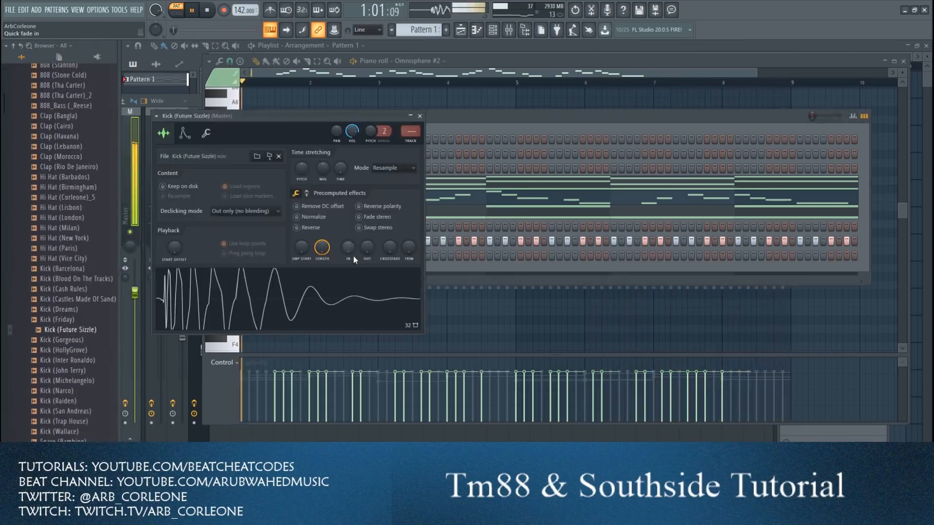
left_click_drag(485, 128, 483, 129)
left_click(338, 258)
right_click(338, 257)
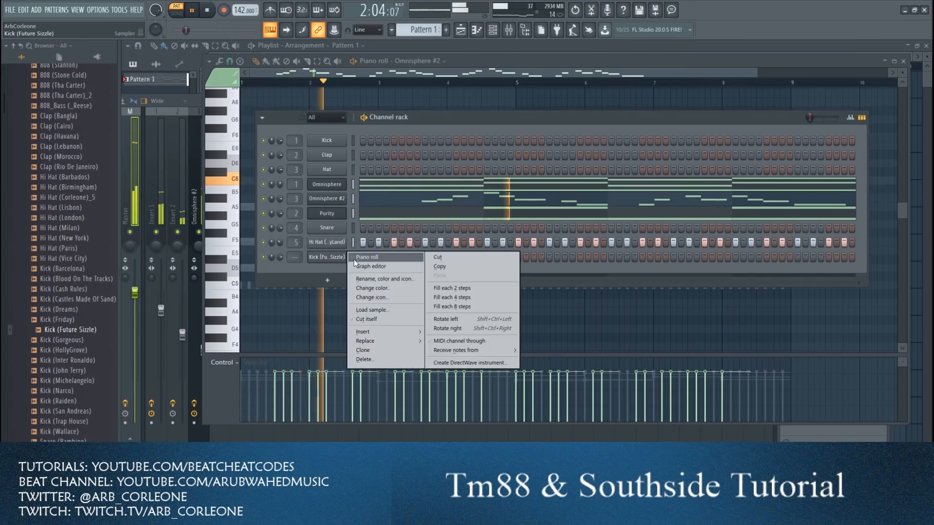
left_click(354, 260)
left_click(205, 11)
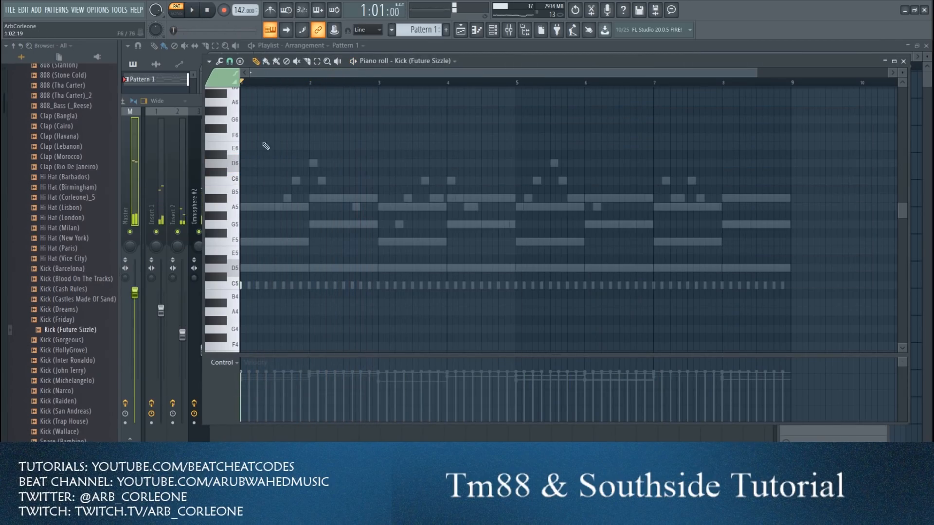
- Route the Hi Hat (Electric LadyLand) channel to mixer insert 6
left_click(493, 29)
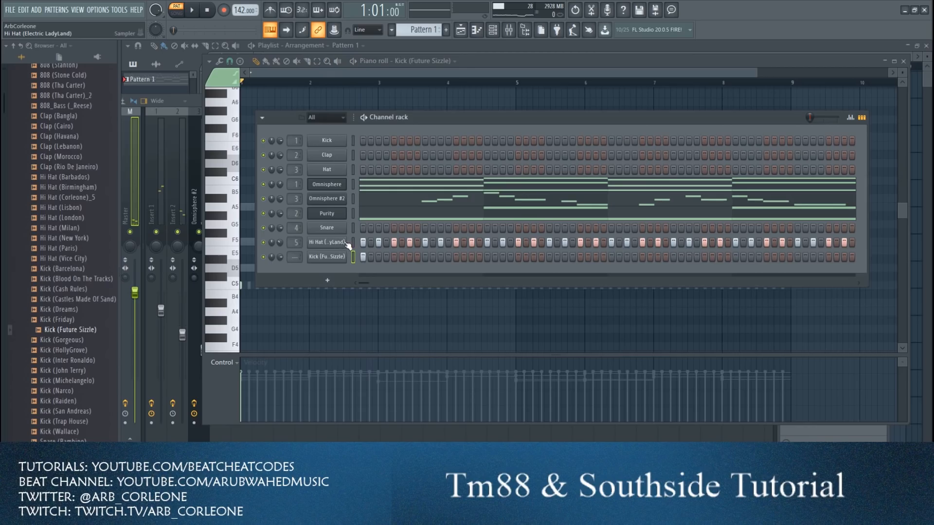
left_click(197, 103)
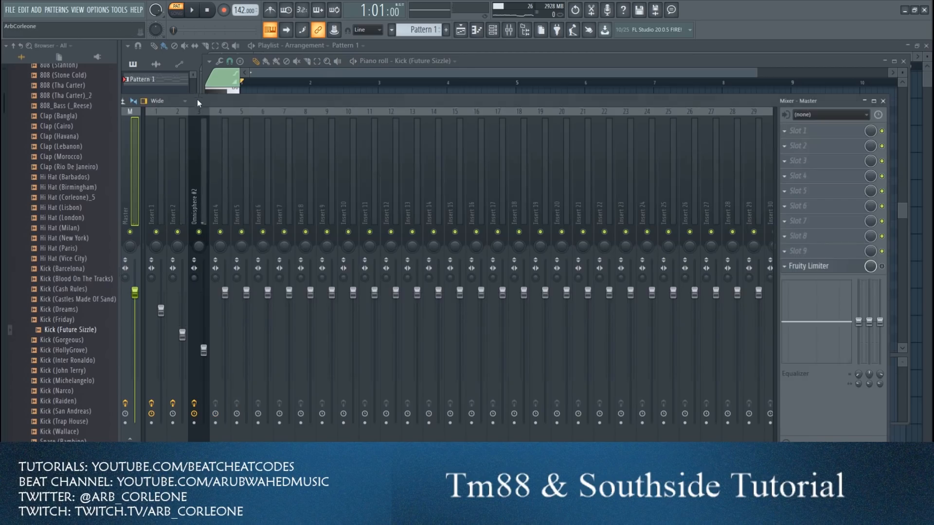
right_click(263, 184)
mouse_move(340, 188)
left_click(427, 184)
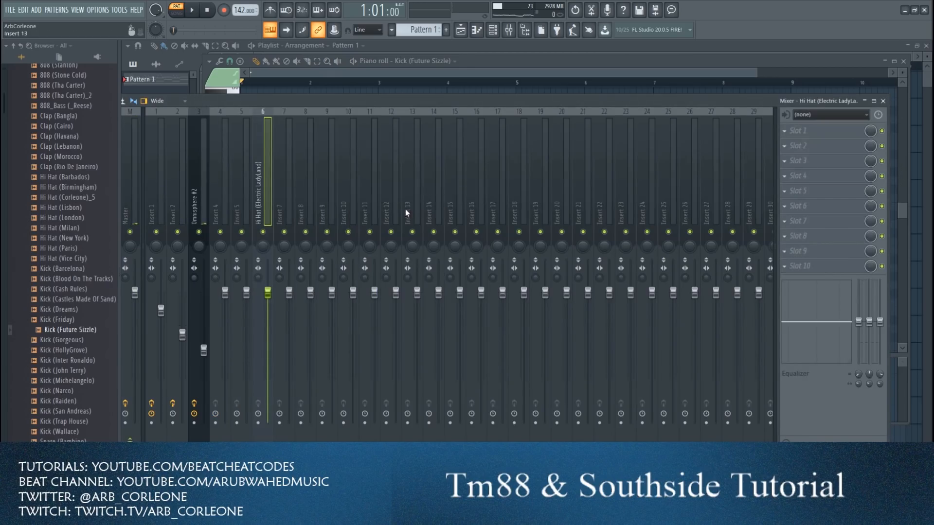
- Load Effectrix into slot 1 of the hi-hat mixer track with the Factory1 preset Coeur de Paris
left_click(797, 131)
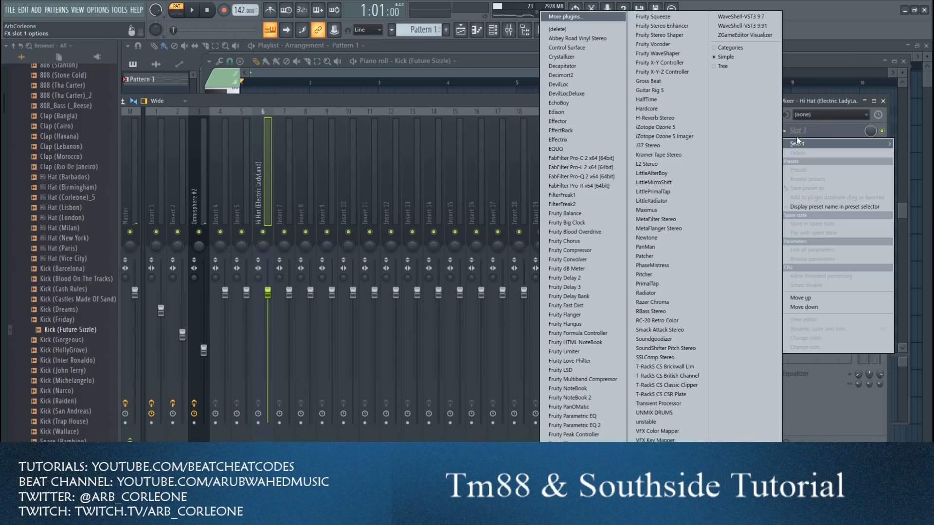
left_click(603, 139)
left_click(265, 190)
mouse_move(264, 215)
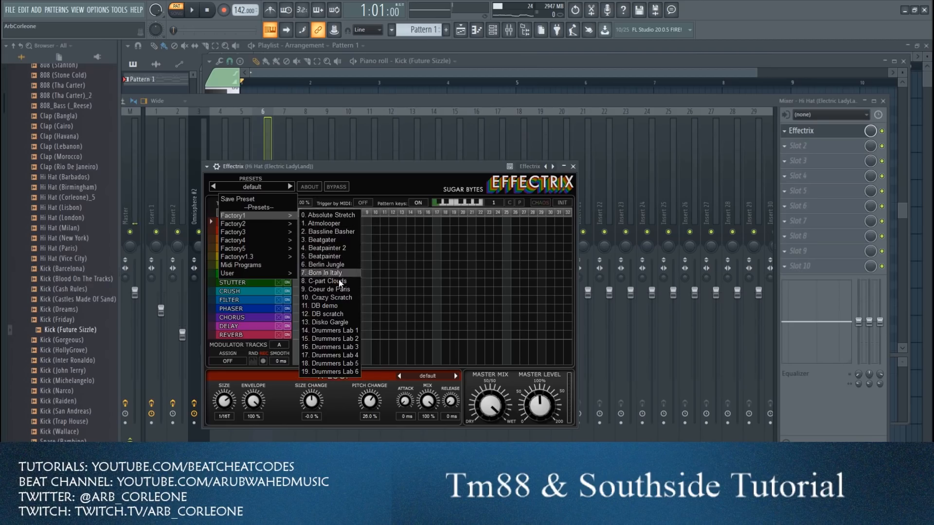
left_click(342, 289)
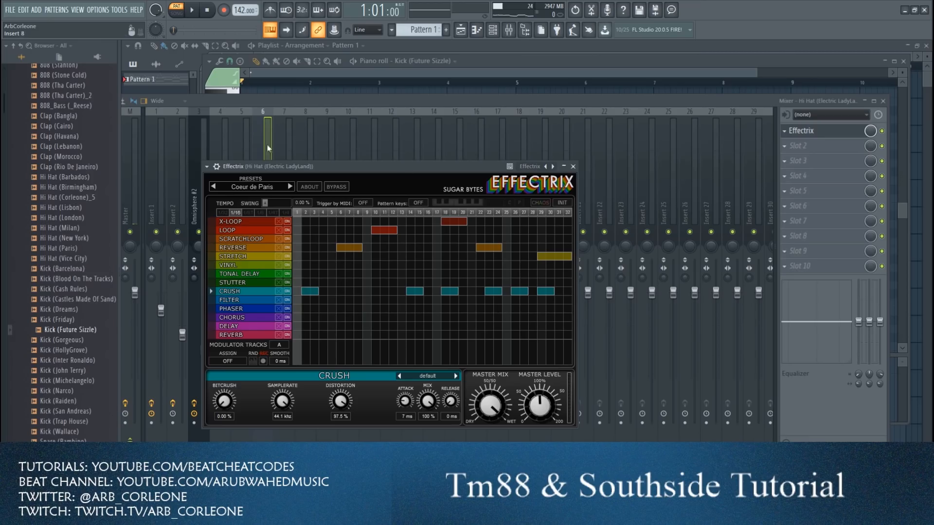
- Play the pattern and lower the hi-hat track's mixer fader slightly
key("space")
left_click(435, 101)
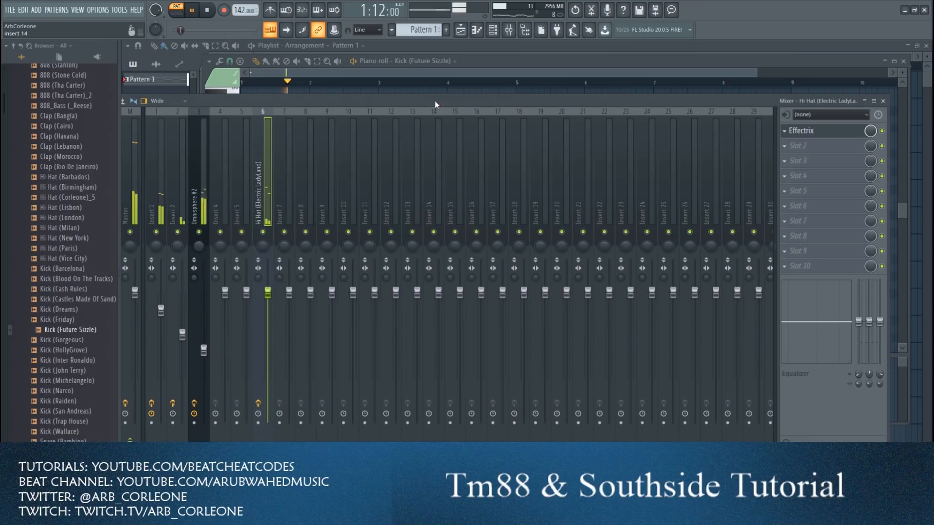
left_click_drag(274, 302, 273, 321)
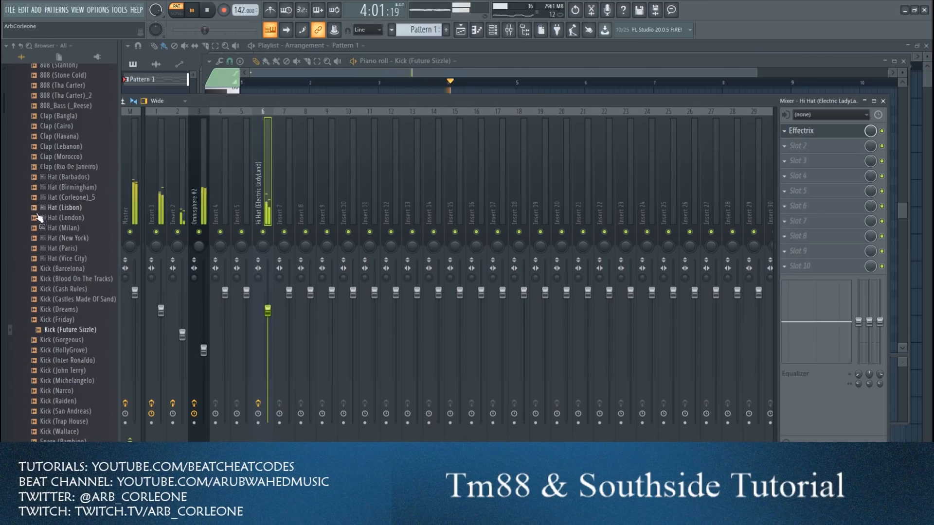
- Shorten the Hi Hat (Electric LadyLand) sample's length and add a fade-out in its sampler settings
left_click(475, 67)
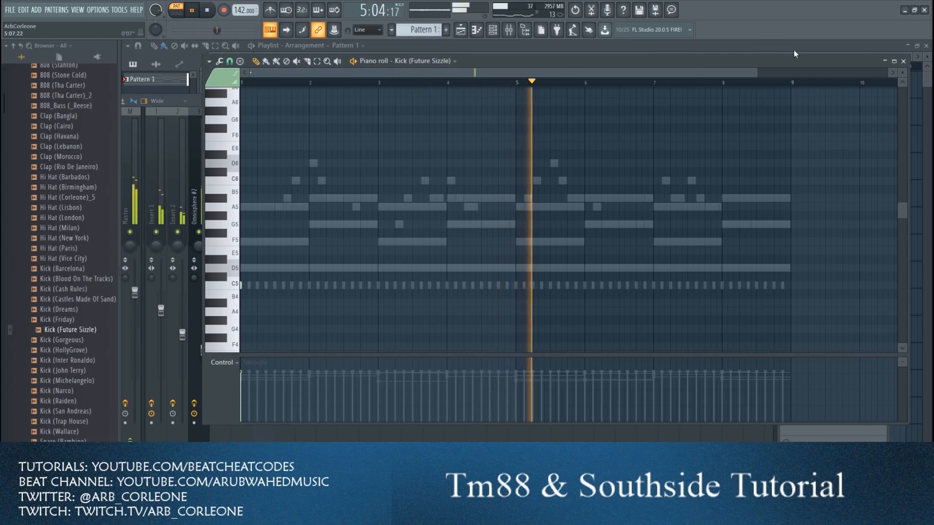
left_click(903, 61)
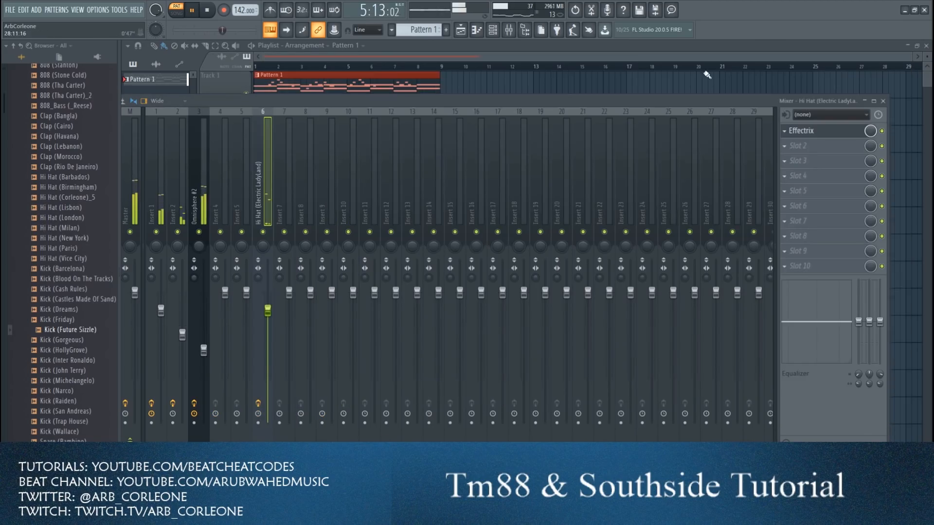
left_click(476, 30)
left_click(461, 30)
left_click(492, 30)
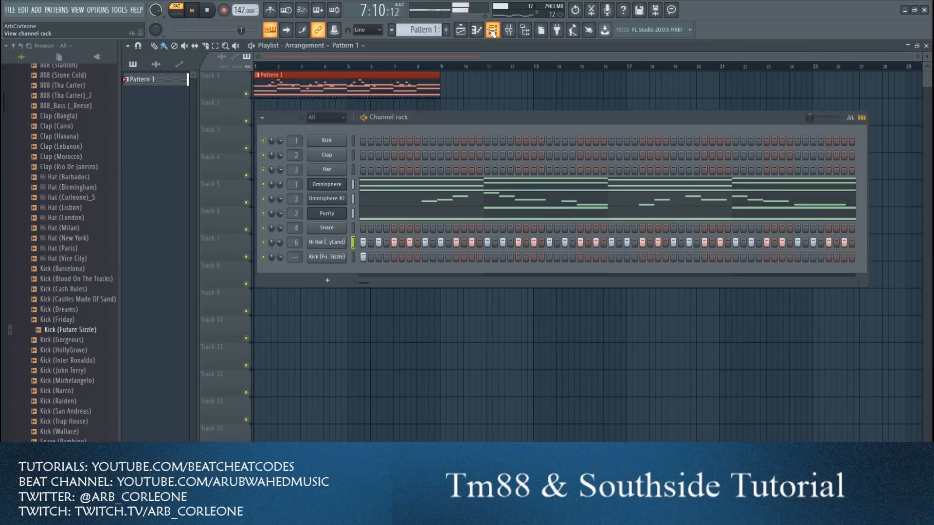
left_click(331, 245)
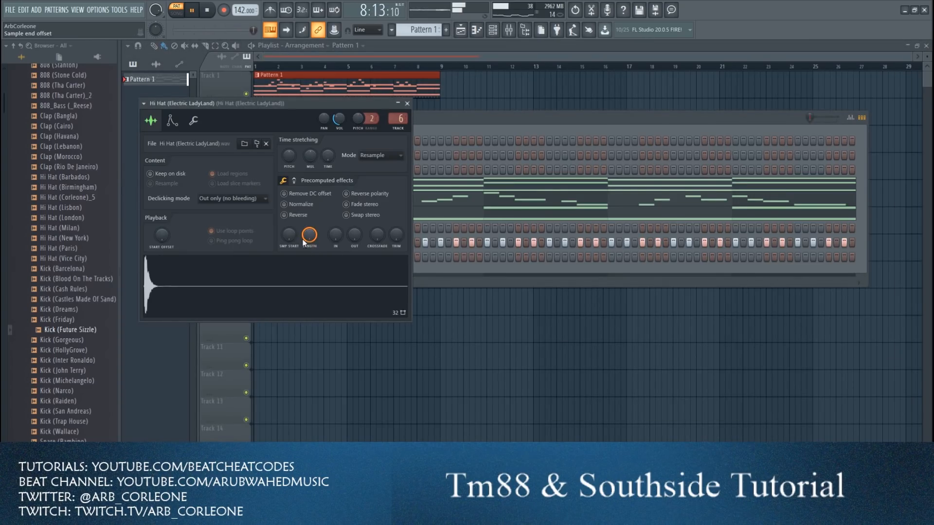
left_click_drag(310, 236, 354, 258)
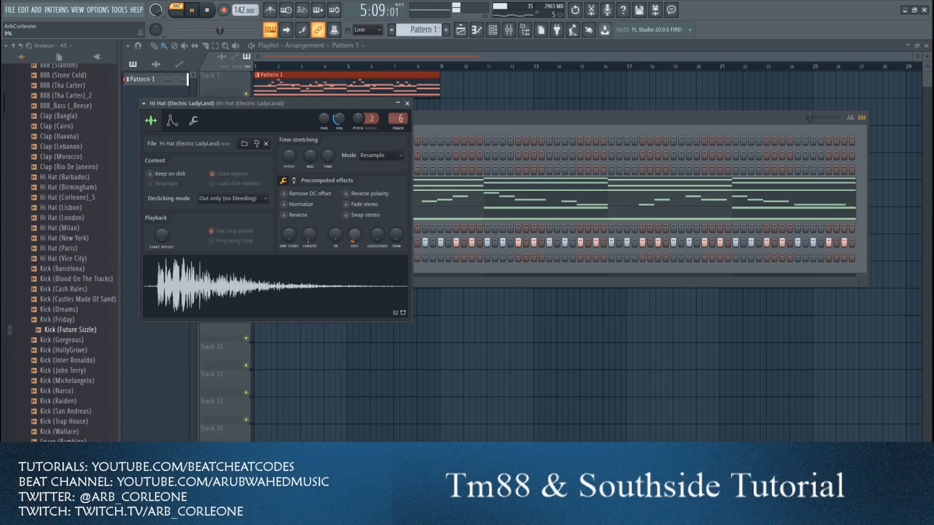
left_click_drag(310, 236, 312, 235)
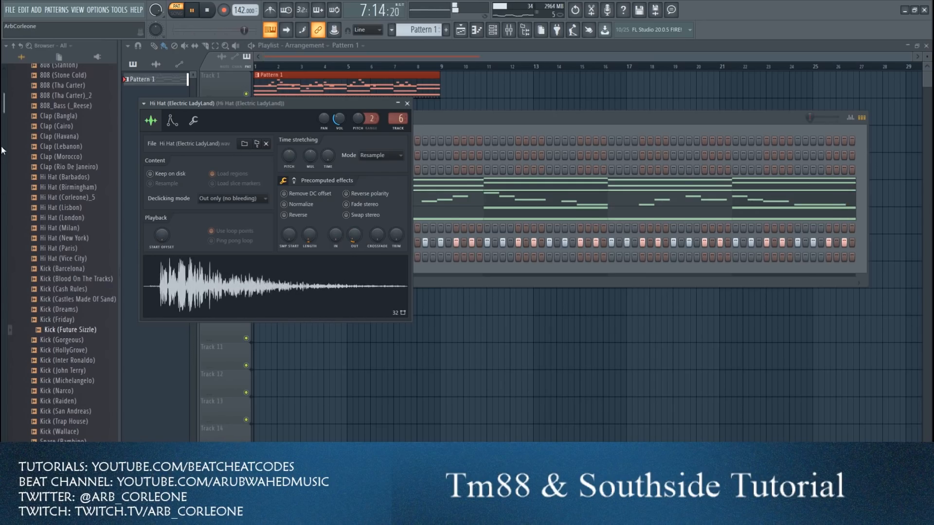
- Replace the hi-hat pattern with hh_drip_midi5 from the Too Sweet kit's Bonus folder
scroll(73, 249, "up", 10)
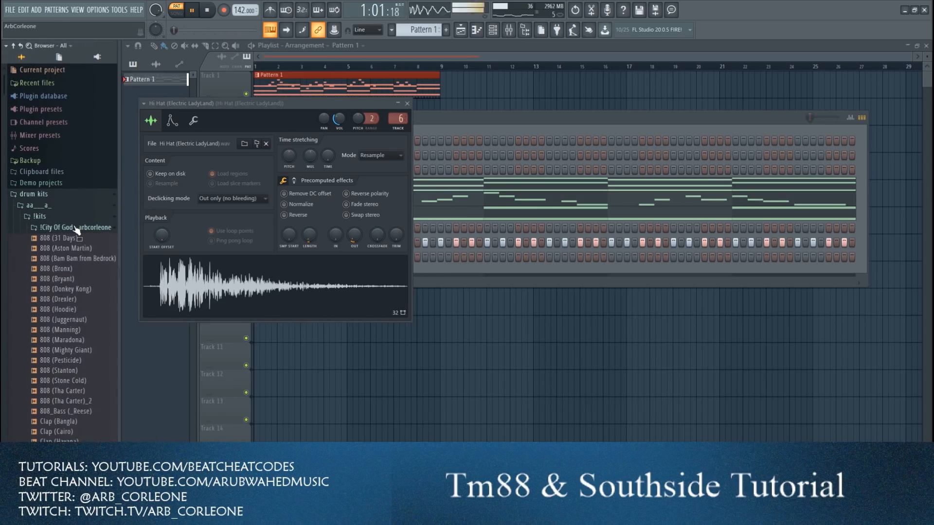
left_click(77, 227)
left_click(84, 238)
left_click(71, 227)
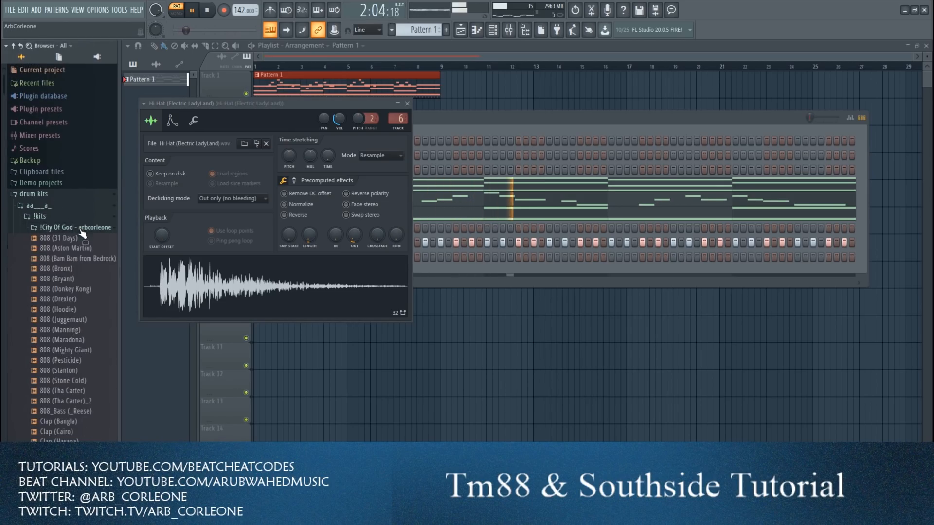
scroll(73, 239, "down", 5)
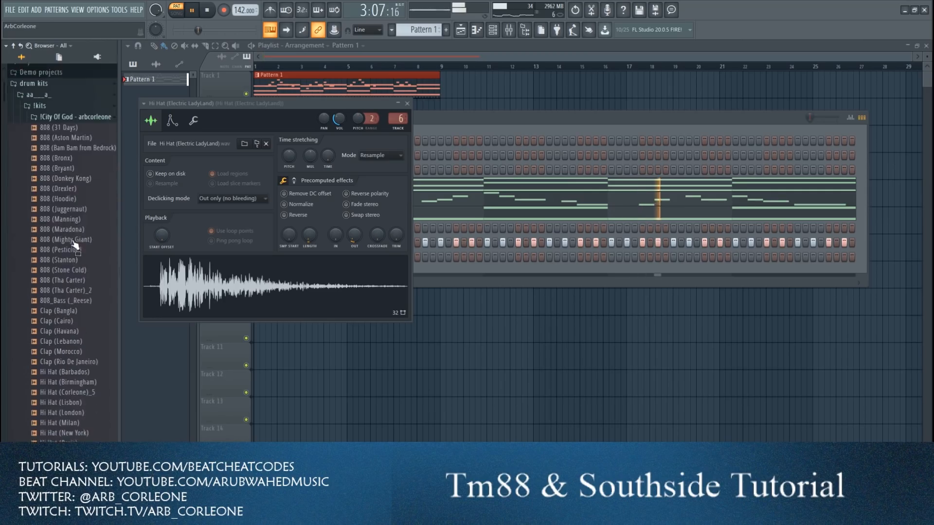
left_click(78, 106)
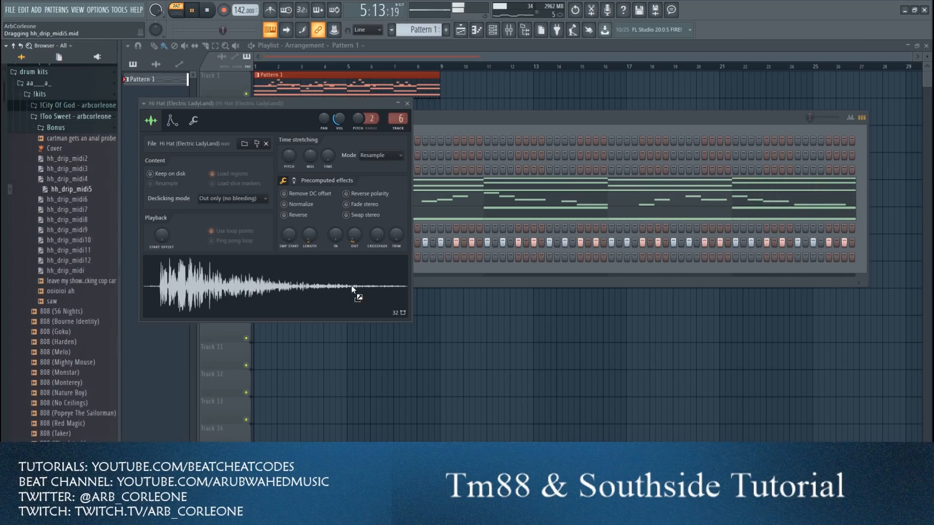
left_click(429, 127)
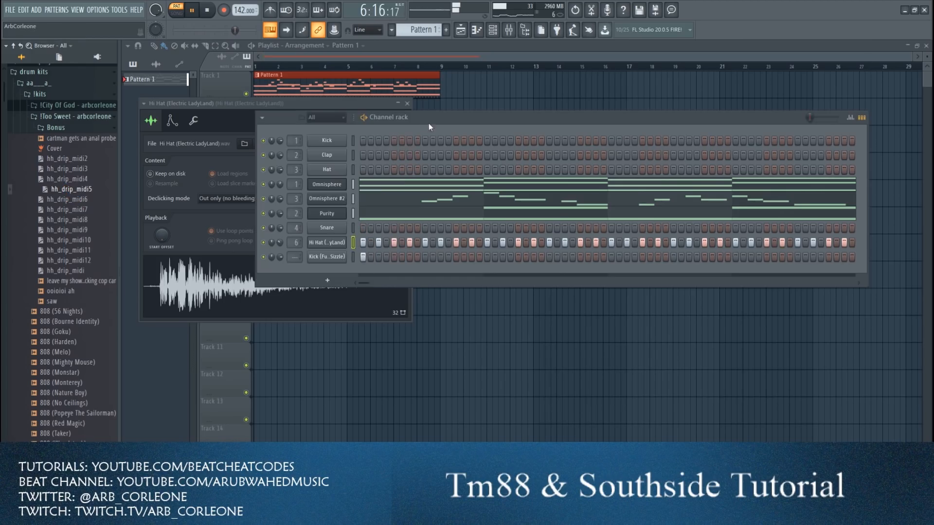
left_click_drag(333, 238, 333, 240)
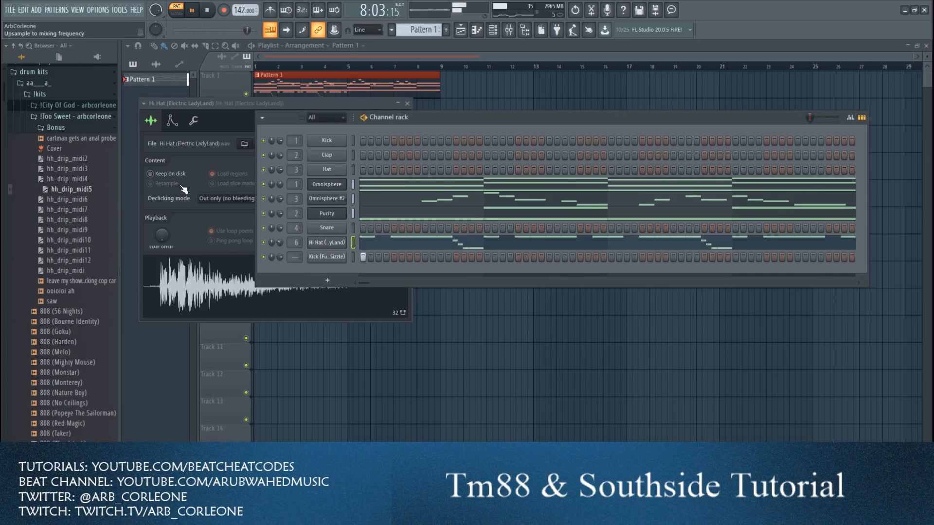
- Play in song mode and rebalance the mix by lowering the Omnisphere #2 fader slightly and raising the hi-hat fader
left_click(298, 72)
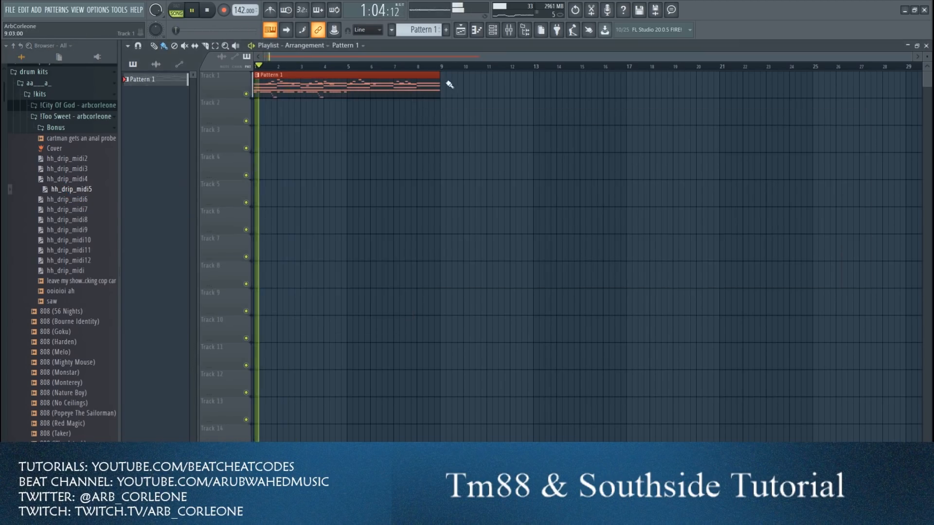
left_click(493, 30)
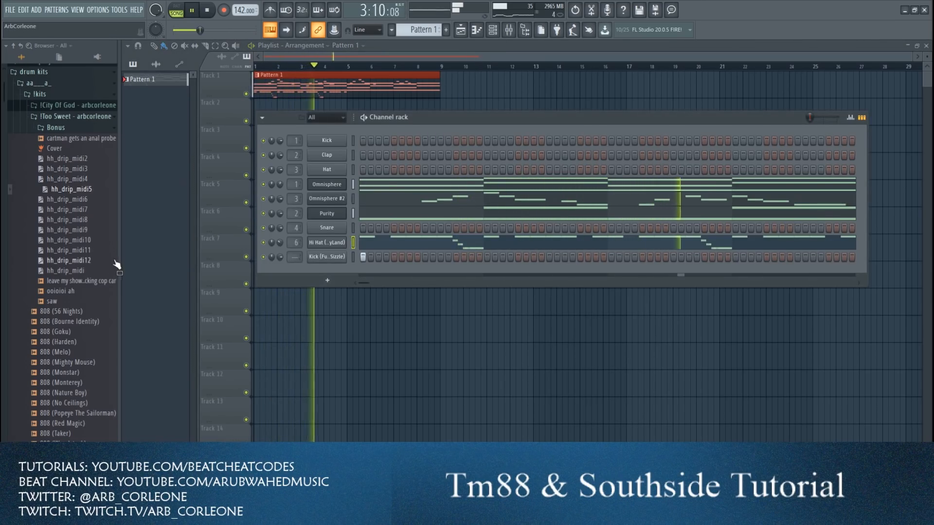
left_click(509, 30)
left_click_drag(208, 355, 208, 360)
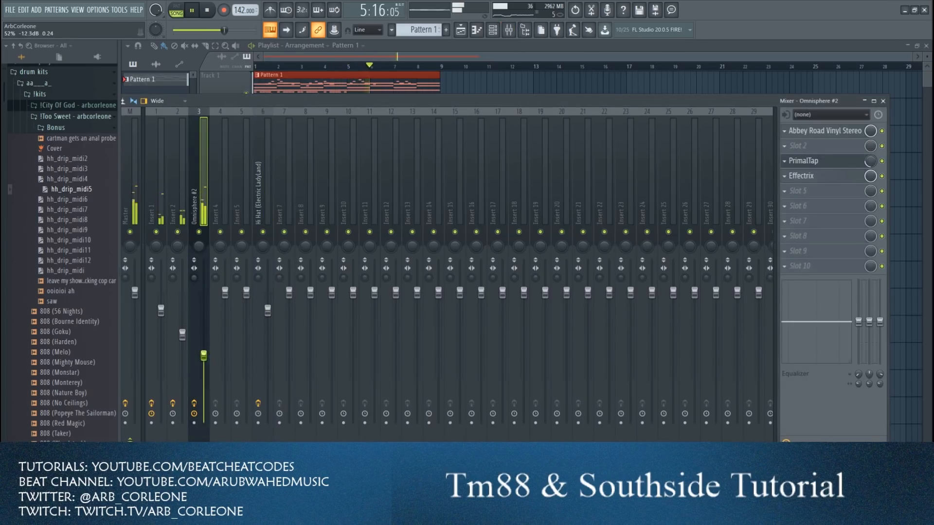
left_click_drag(267, 316, 269, 303)
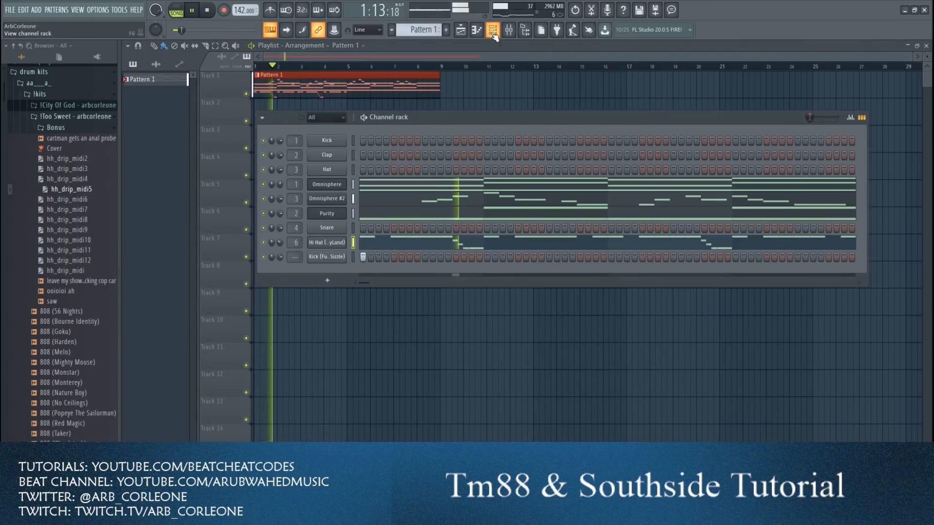
- Show the channel rack and replace the hi-hat pattern with hh_drip_midi10 from the Too Sweet kit's Bonus folder
key("F6")
left_click_drag(69, 240, 310, 244)
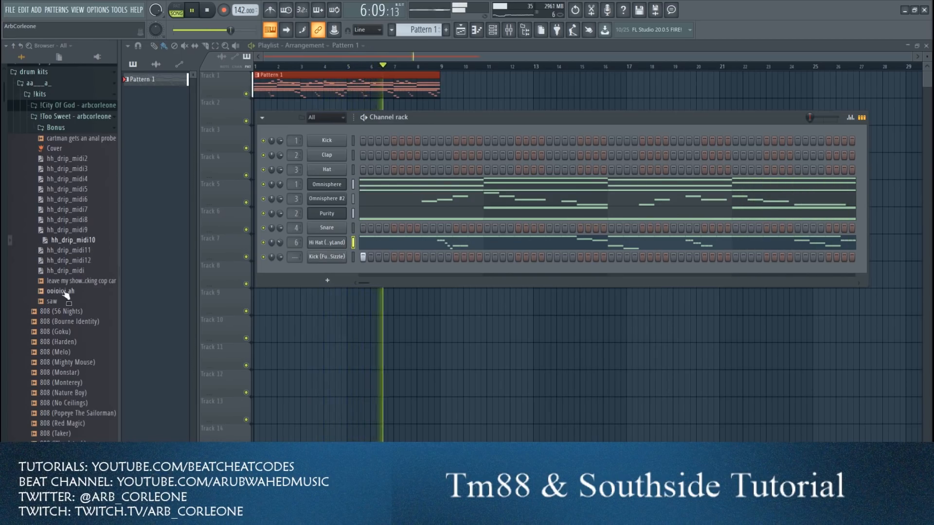
- Add Clap (Sgt Pepper) from the Too Sweet kit as a new channel and place a clap on beat 3 of bar 1
scroll(86, 367, "down", 8)
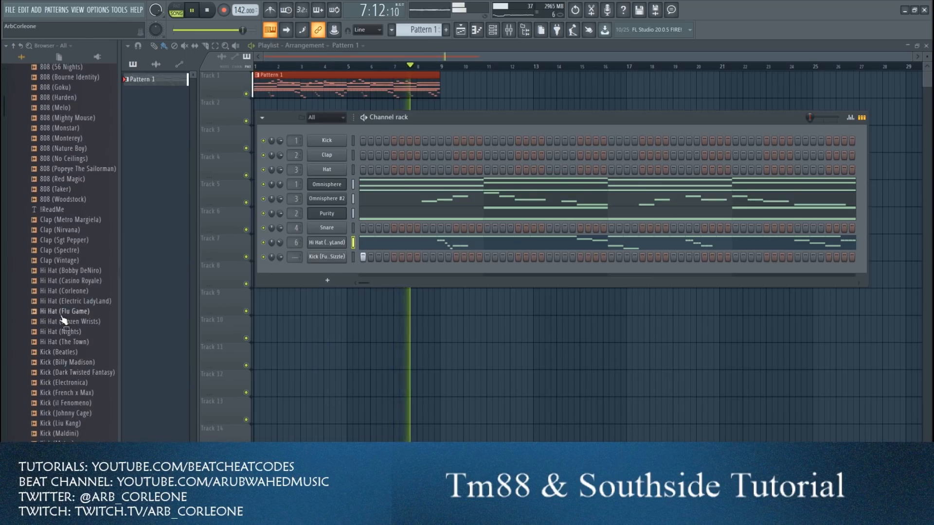
left_click_drag(76, 247, 369, 272)
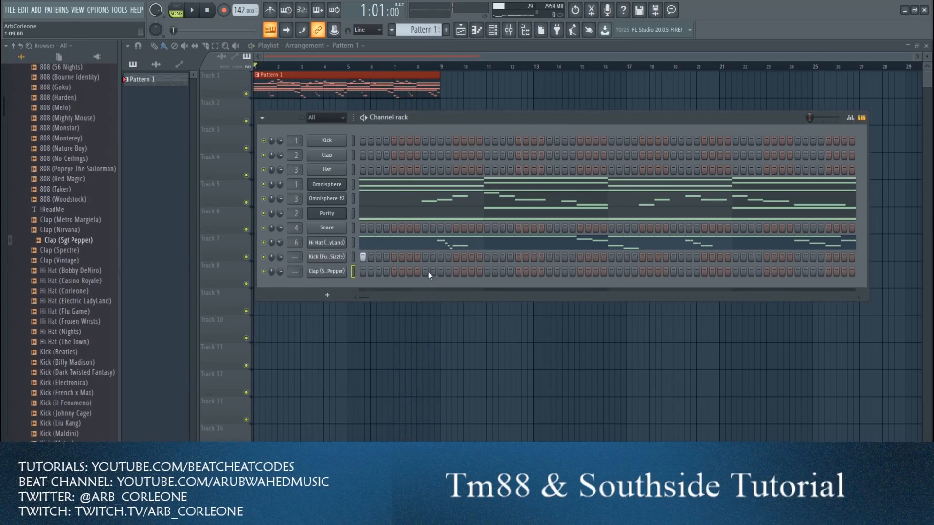
left_click(326, 271)
left_click(498, 147)
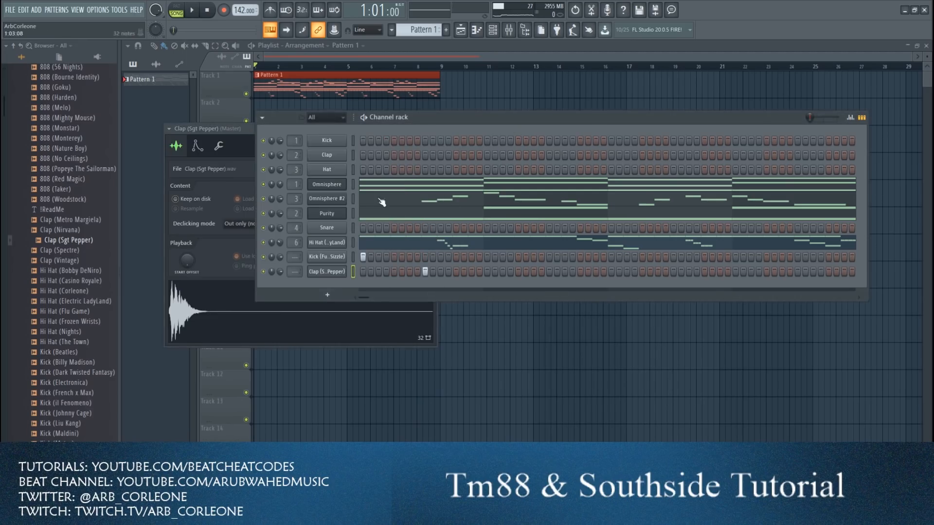
right_click(343, 265)
left_click(364, 272)
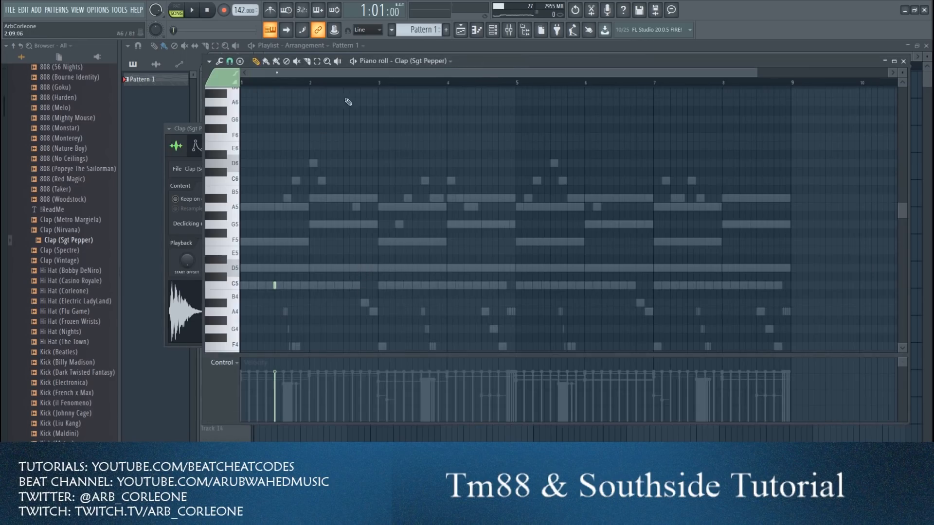
left_click(904, 62)
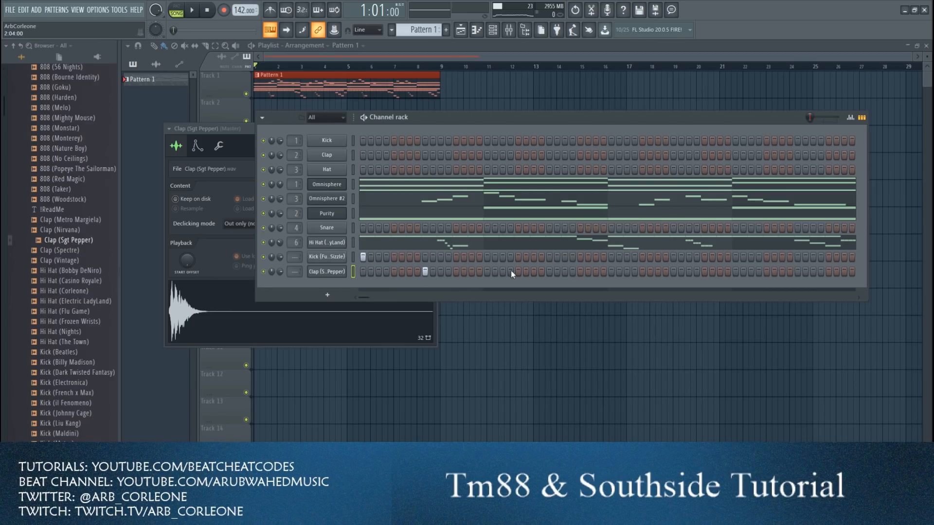
- Repeat the clap on beat 3 of all eight bars and raise all clap velocities to maximum
left_click(549, 271)
right_click(344, 274)
left_click(372, 272)
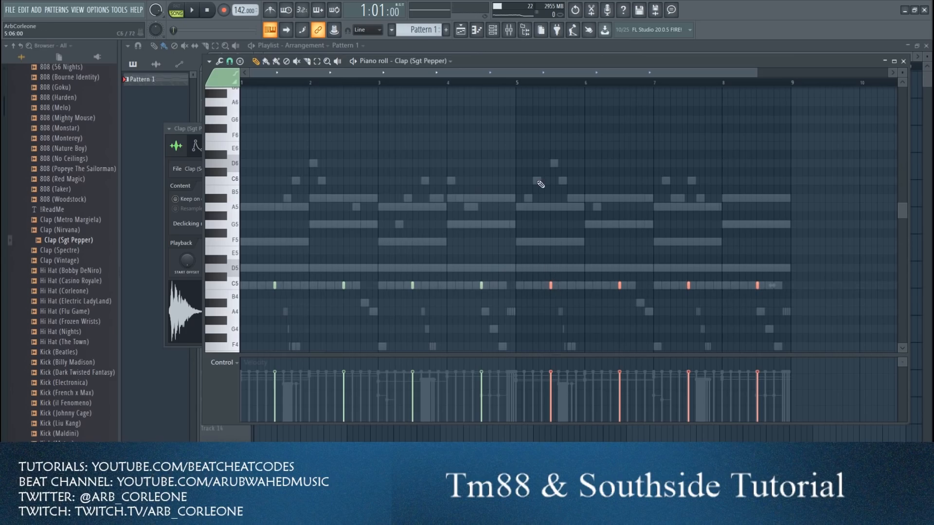
key("ctrl+a")
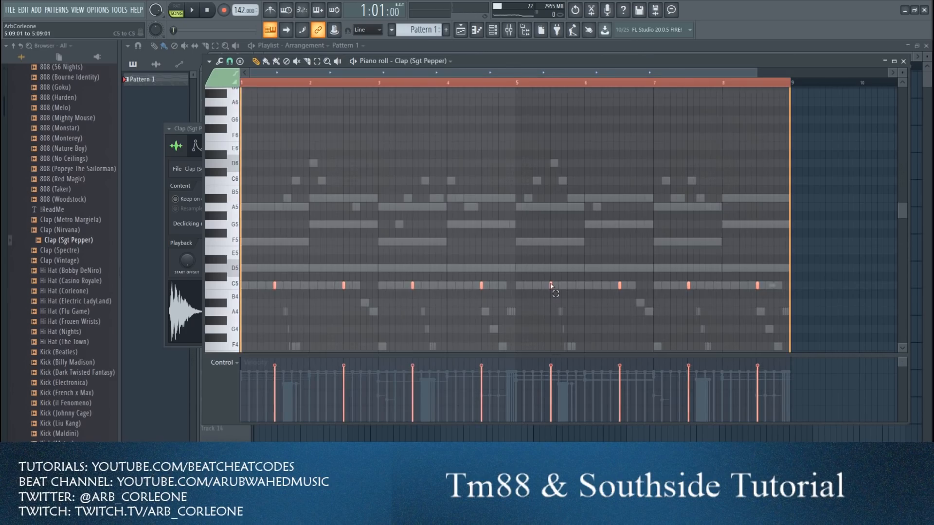
scroll(551, 286, "up", 3)
left_click(763, 84)
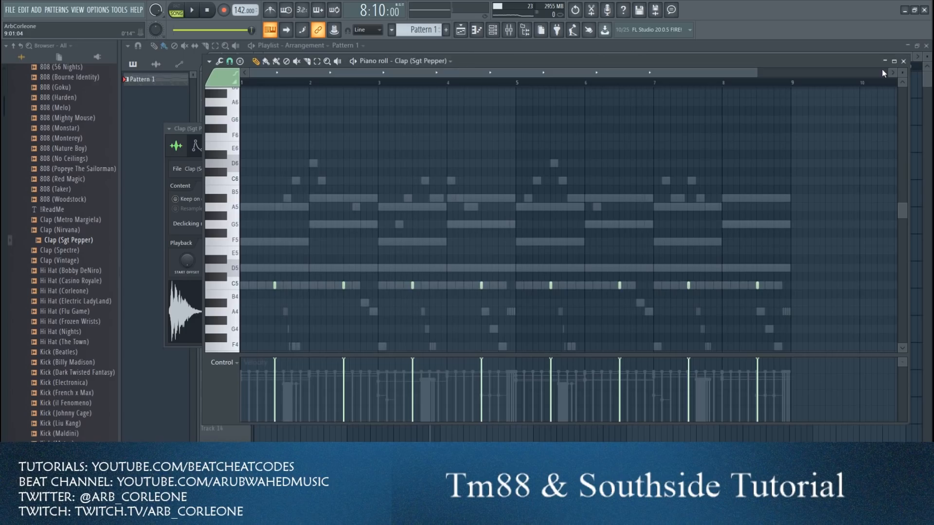
left_click(903, 61)
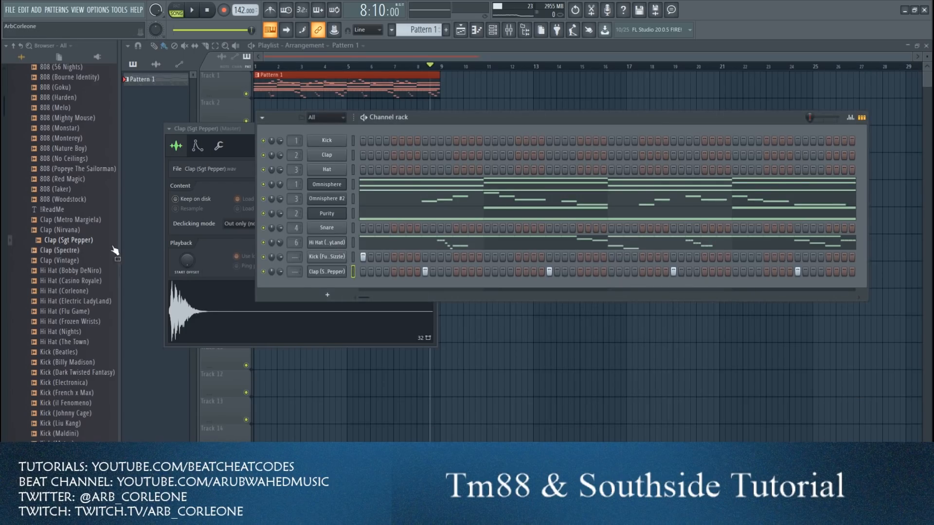
- Add Snare (Zeppelin) from the City Of God kit as a new channel and paste the clap pattern into it
scroll(48, 210, "down", 15)
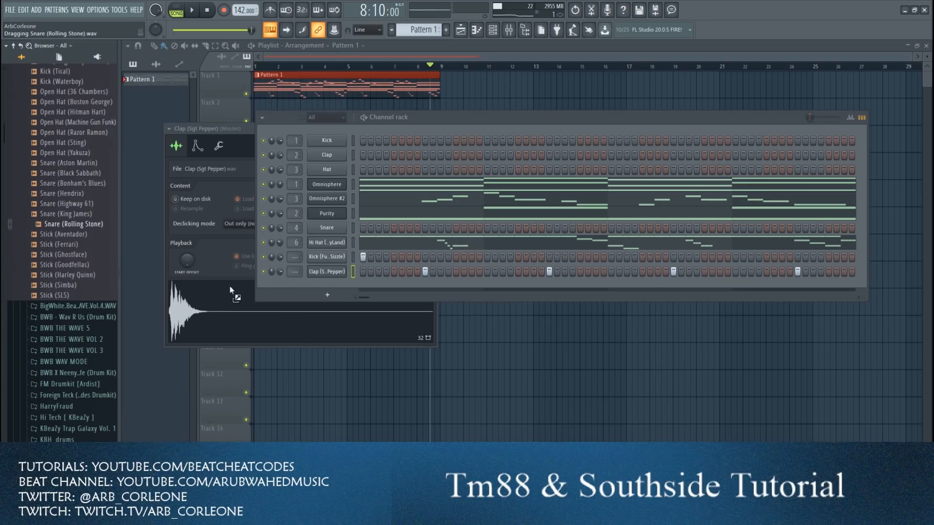
scroll(73, 255, "up", 20)
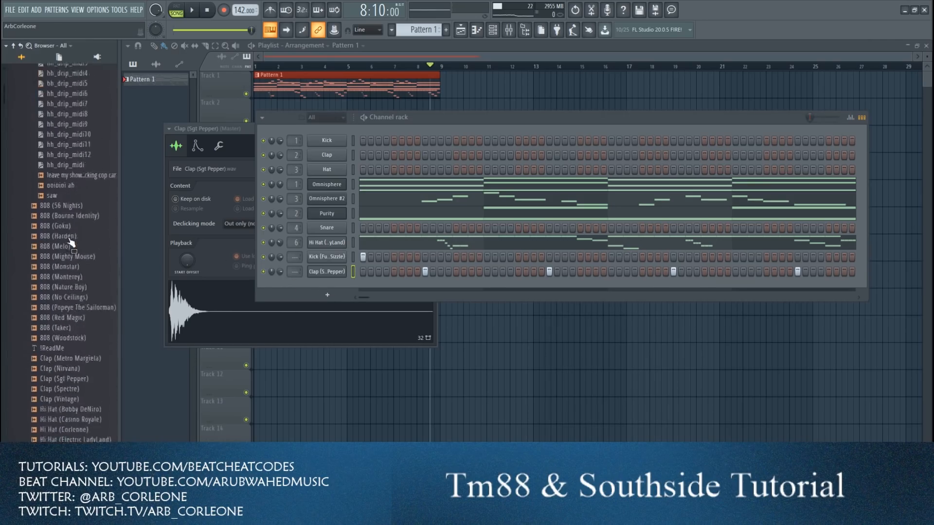
left_click(77, 222)
scroll(92, 291, "down", 10)
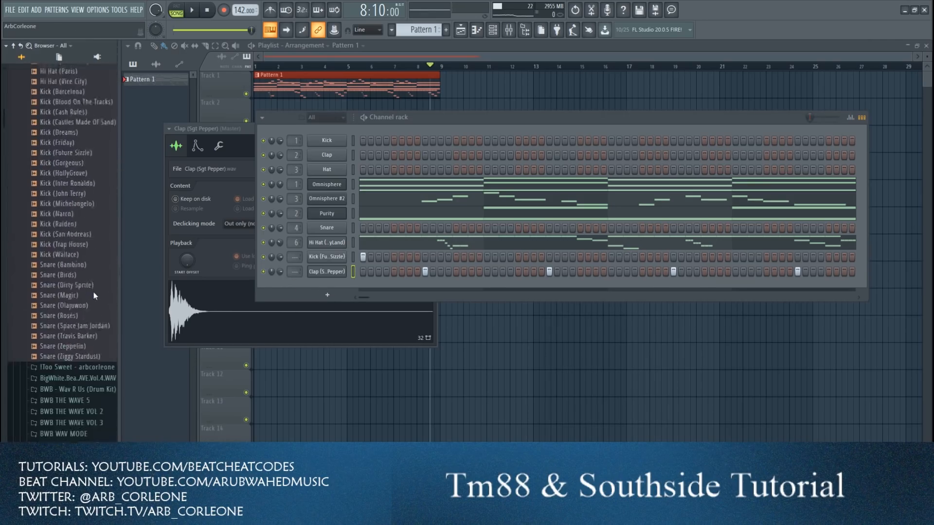
left_click_drag(87, 269, 289, 291)
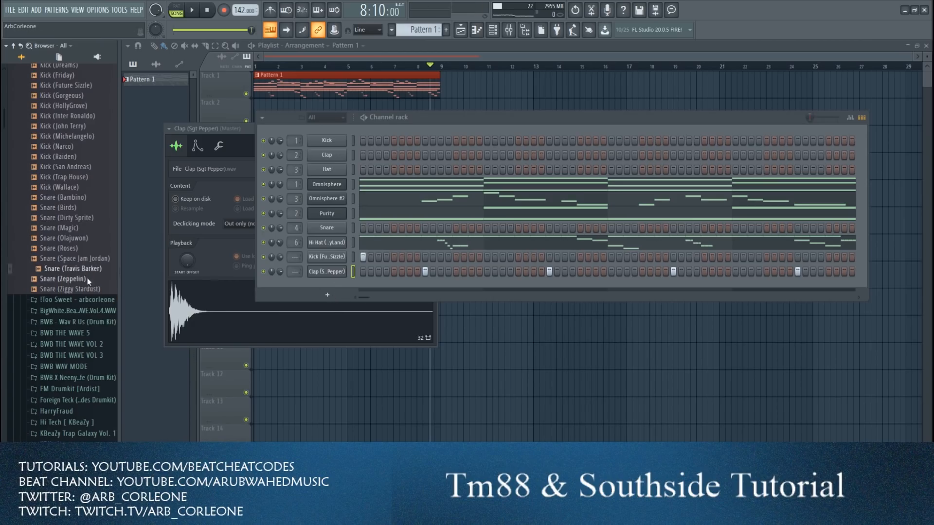
left_click_drag(353, 289, 352, 279)
key("ctrl+v")
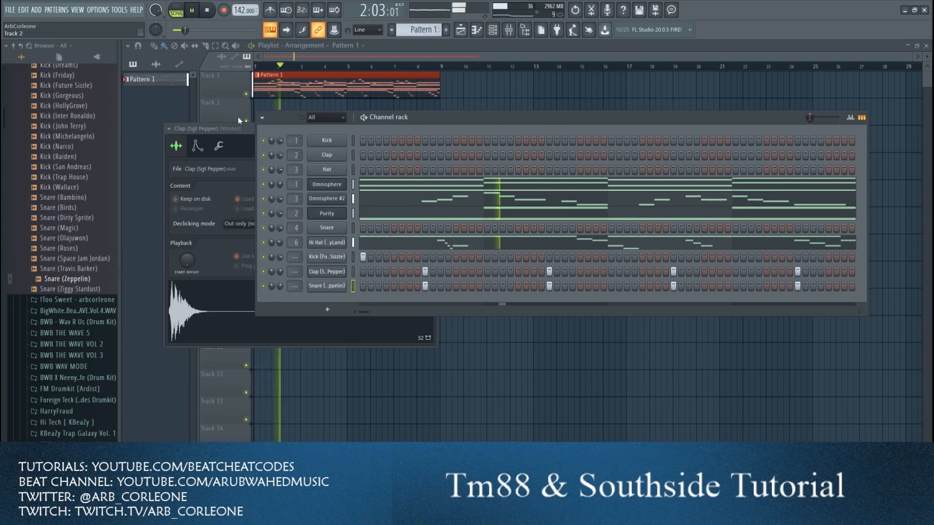
- Add four C5 kick hits to the Kick (Future Sizzle) piano roll, from beat 2 of bar 2 to the start of bar 3
right_click(327, 256)
left_click(362, 256)
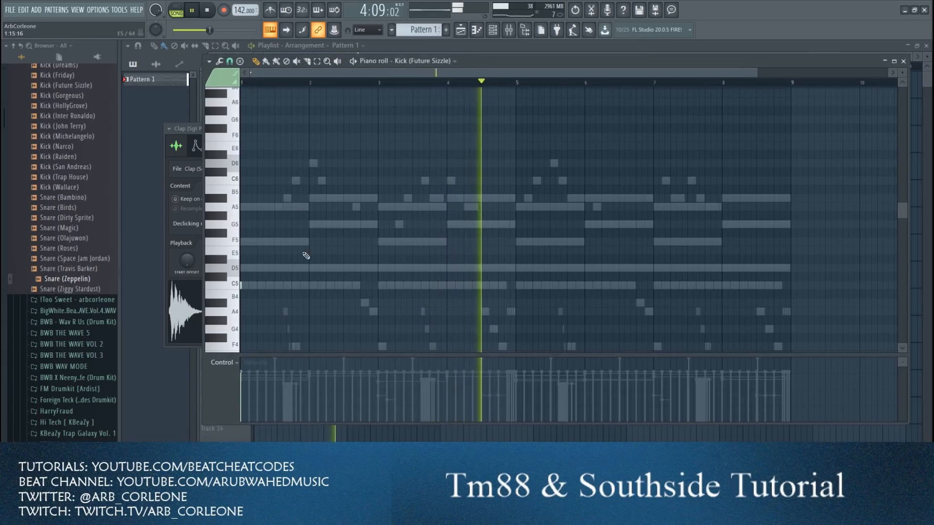
scroll(441, 249, "down", 4)
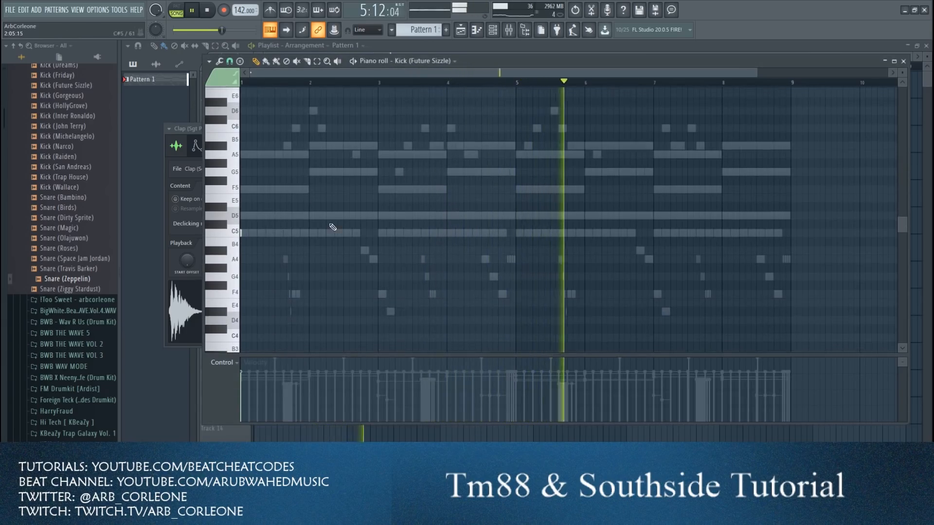
left_click_drag(757, 72, 492, 104)
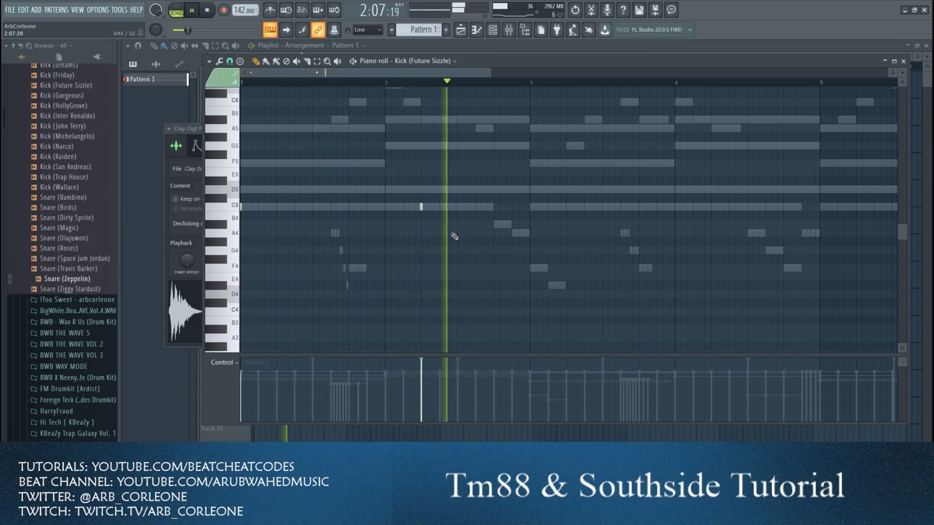
left_click(476, 209)
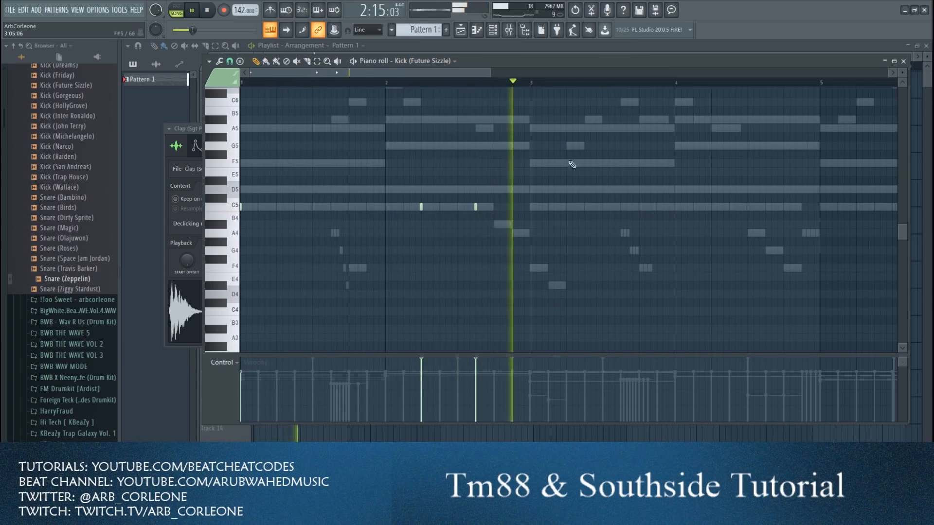
left_click(530, 208)
left_click_drag(531, 208, 512, 207)
left_click(529, 208)
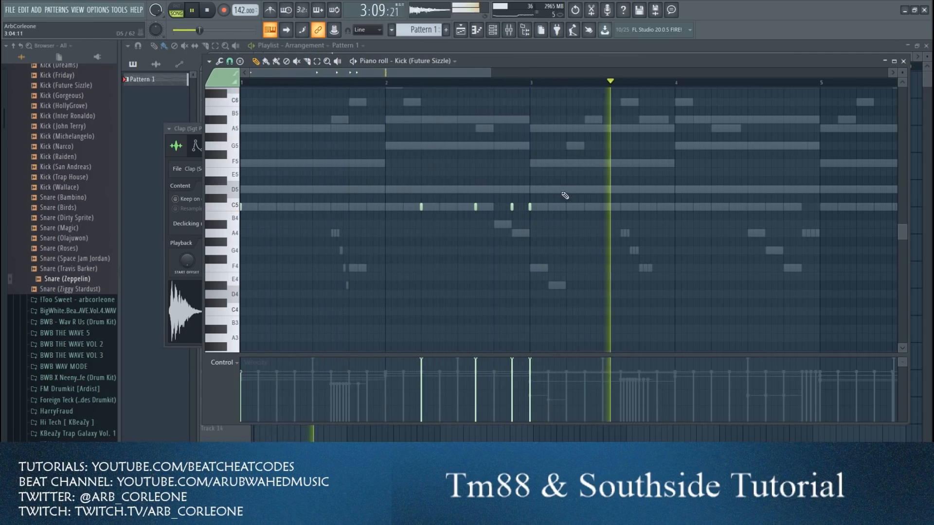
- Duplicate the kick hits two bars on, delete the copy's last two hits, and add a kick on beat 4 of bar 3
key("ctrl+b")
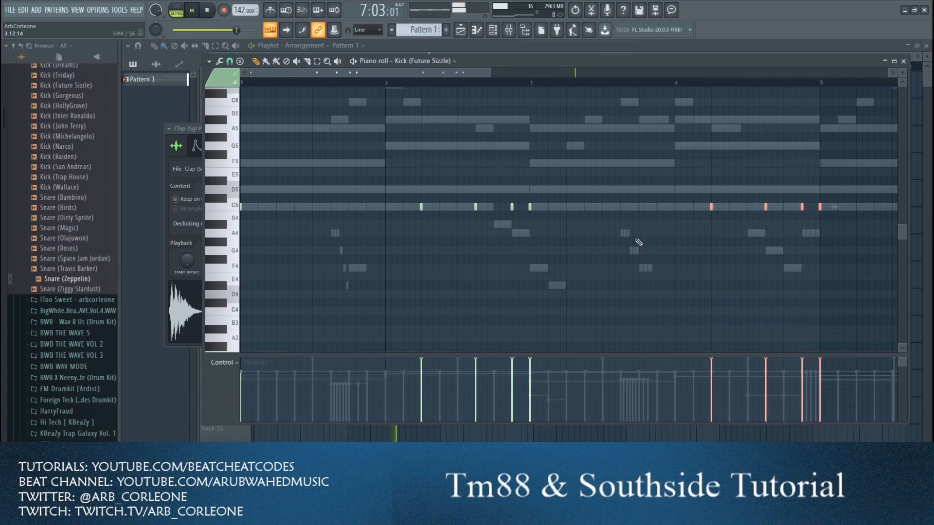
left_click_drag(488, 75, 669, 73)
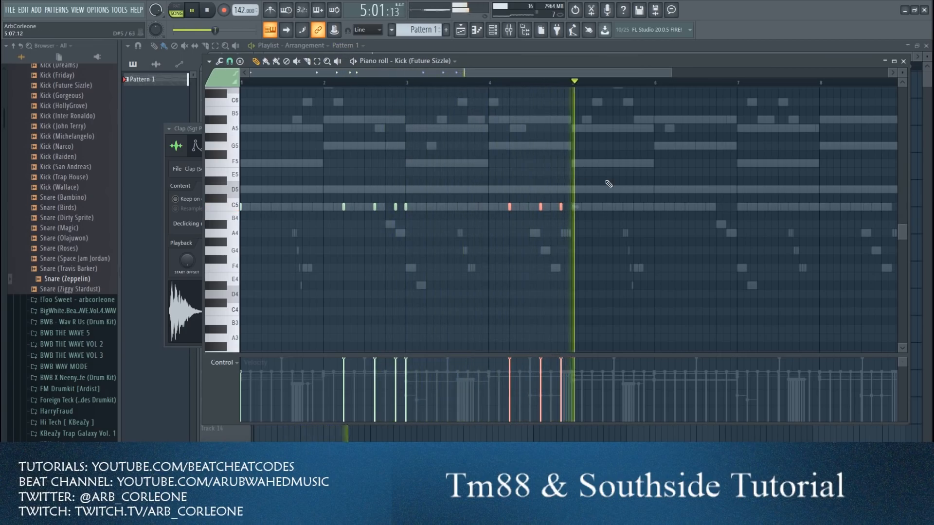
left_click(562, 200, "ctrl")
right_click(561, 207)
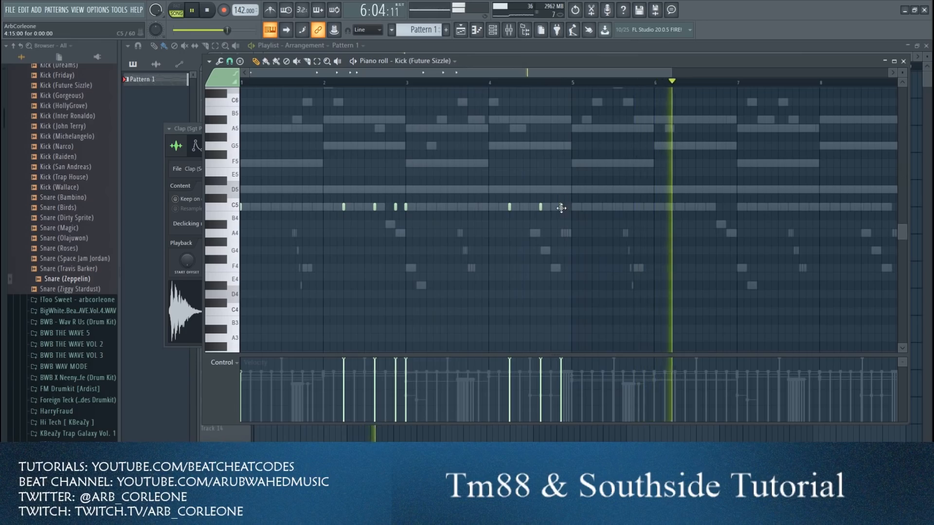
left_click(468, 207)
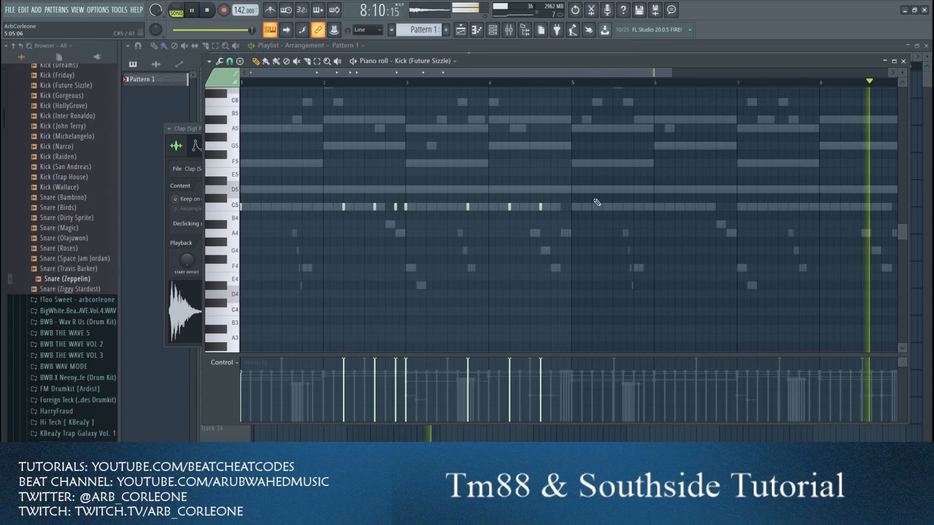
- Make the kick notes legato up to the start of bar 5 and duplicate the four-bar kick pattern into bars 5 to 8
key("ctrl+l")
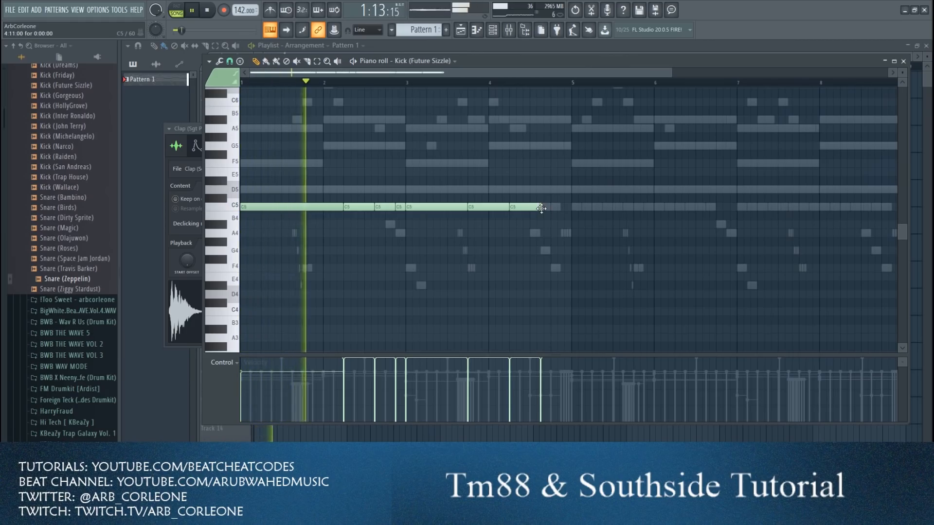
left_click_drag(542, 208, 572, 208)
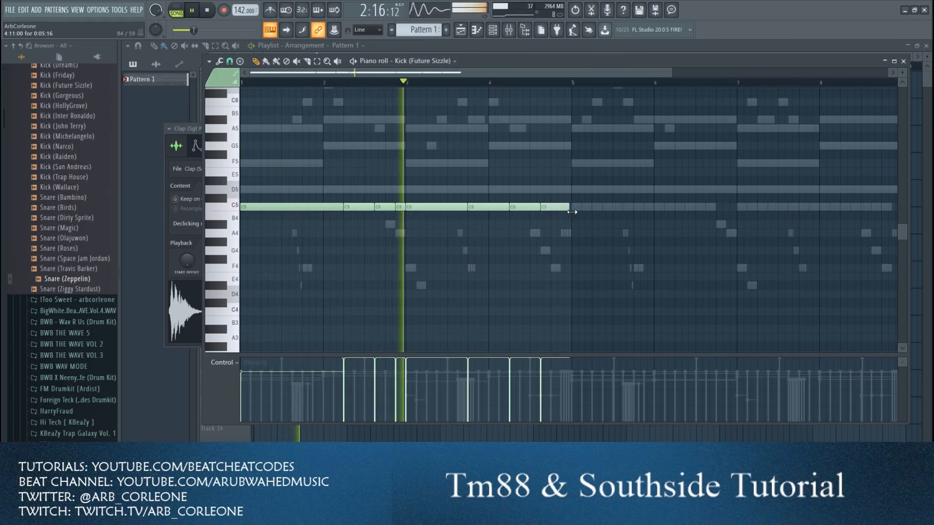
key("ctrl+a")
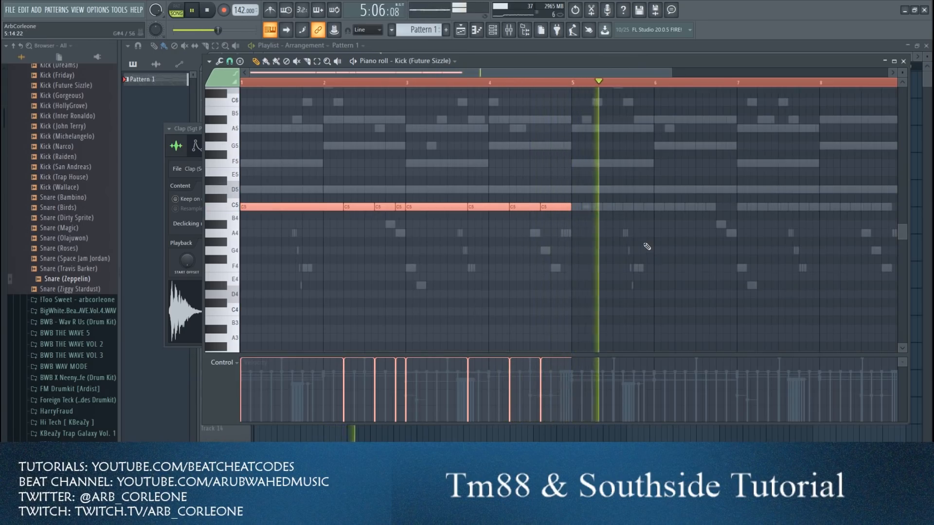
key("ctrl+b")
key("ctrl+z")
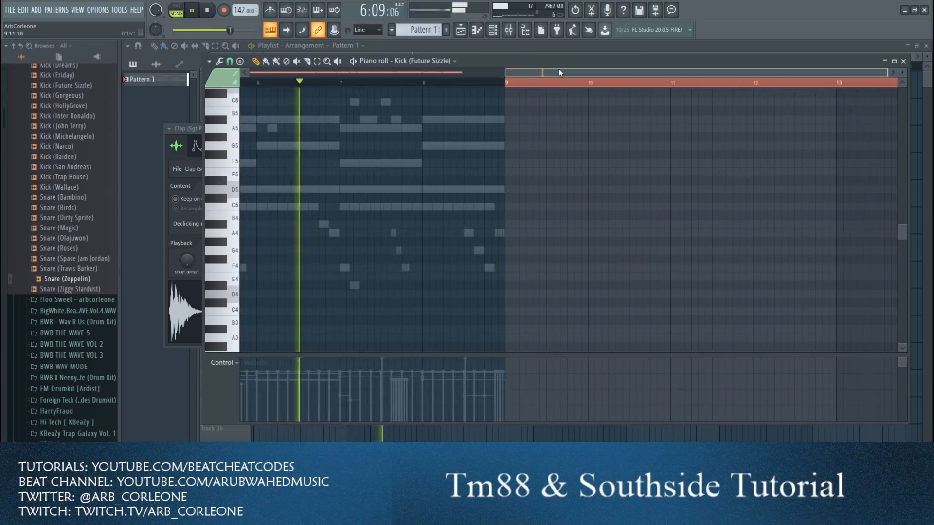
left_click_drag(562, 73, 336, 76)
left_click(326, 83)
key("ctrl+b")
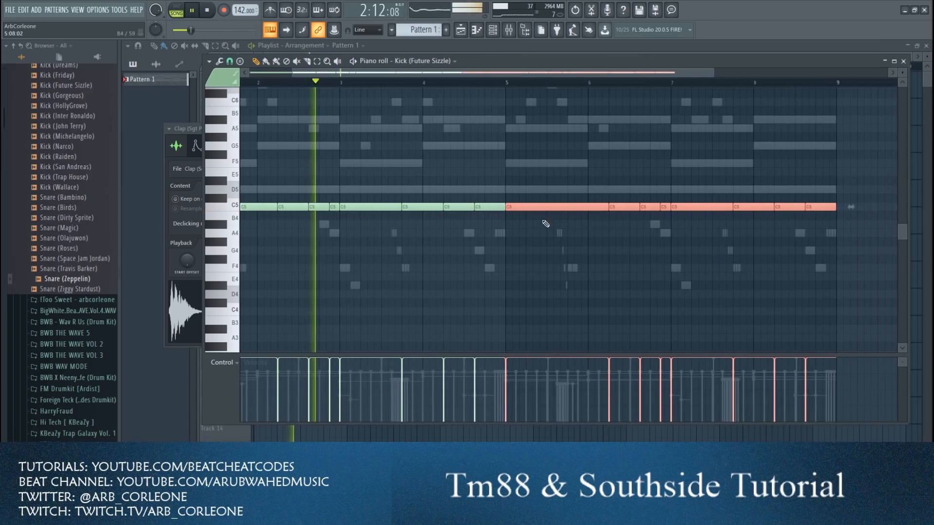
left_click(904, 61)
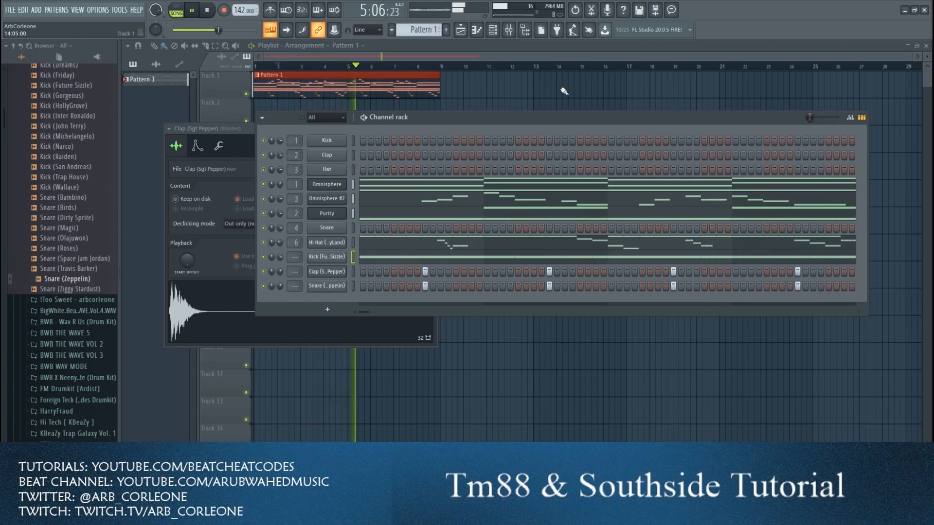
- Load the Waves Abbey Road Vinyl Stereo effect into slot 2 of the hi-hat's mixer track
left_click(511, 30)
left_click(266, 199)
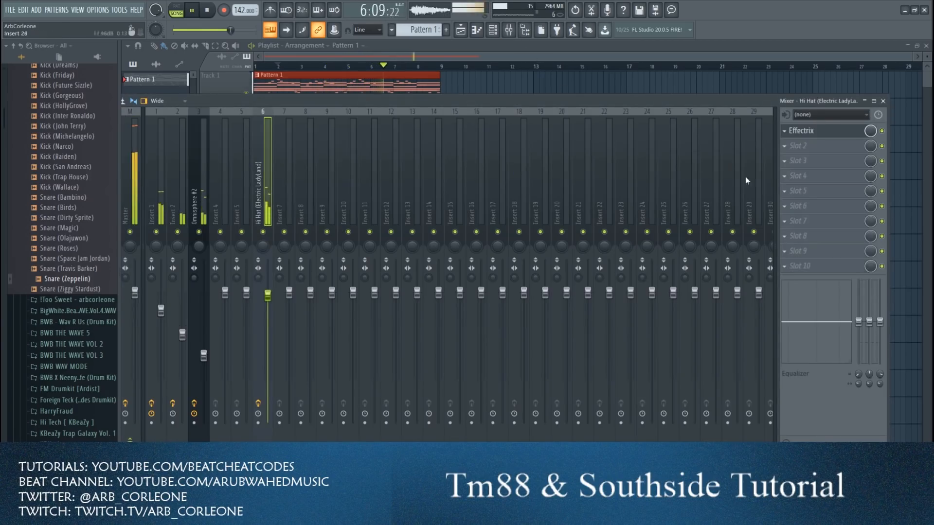
left_click(797, 148)
left_click(584, 44)
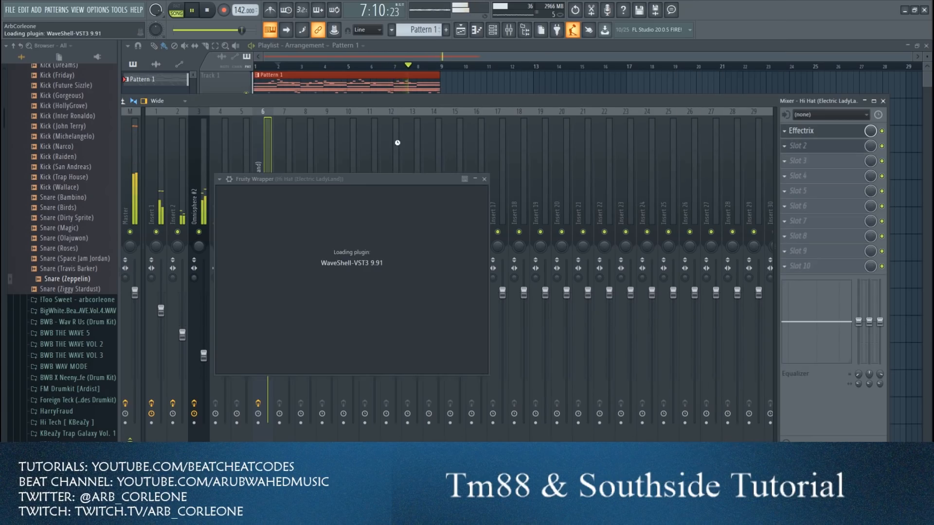
- Stop playback and load the HH Lo-Fi factory preset in Abbey Road Vinyl Stereo
left_click(502, 190)
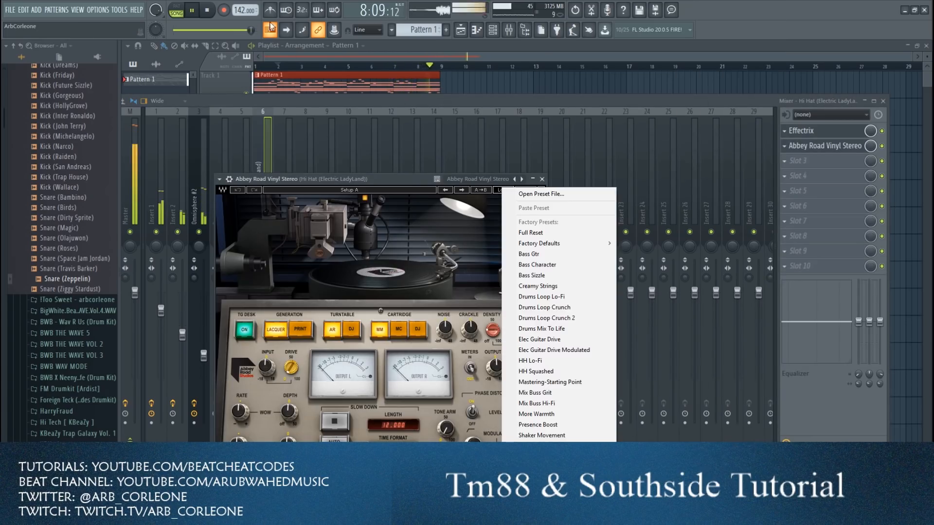
left_click(212, 10)
left_click(504, 191)
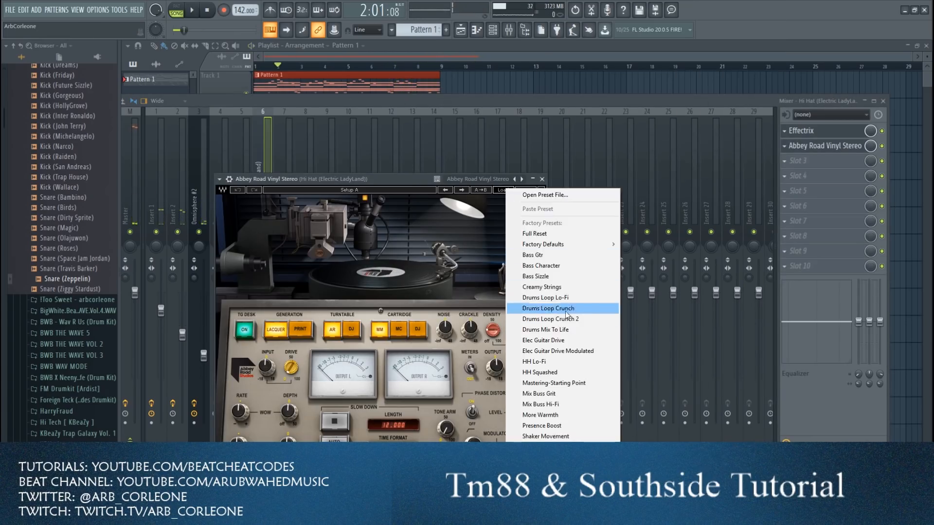
left_click(525, 373)
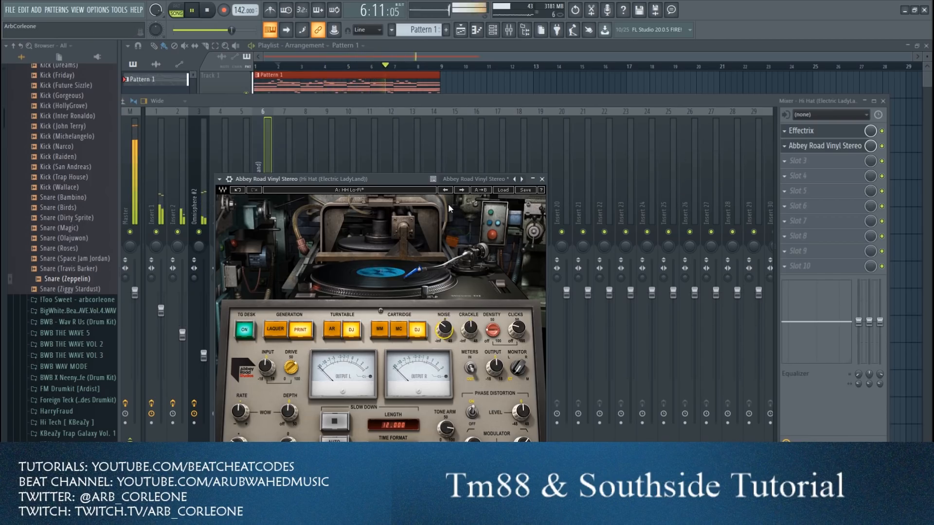
- Load FabFilter Pro-R into slot 3 of the hi-hat track with the small-room Drum Studio preset and lower its slot mix level
left_click(825, 176)
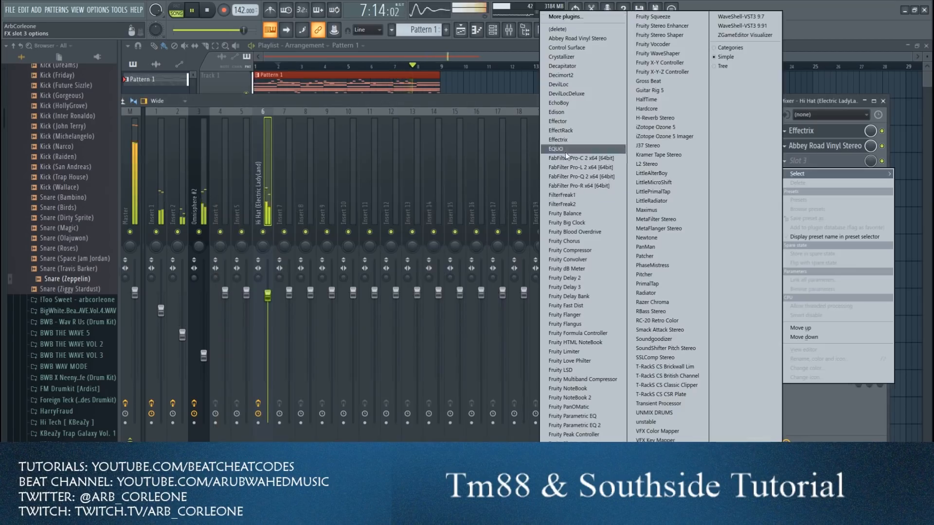
left_click(582, 186)
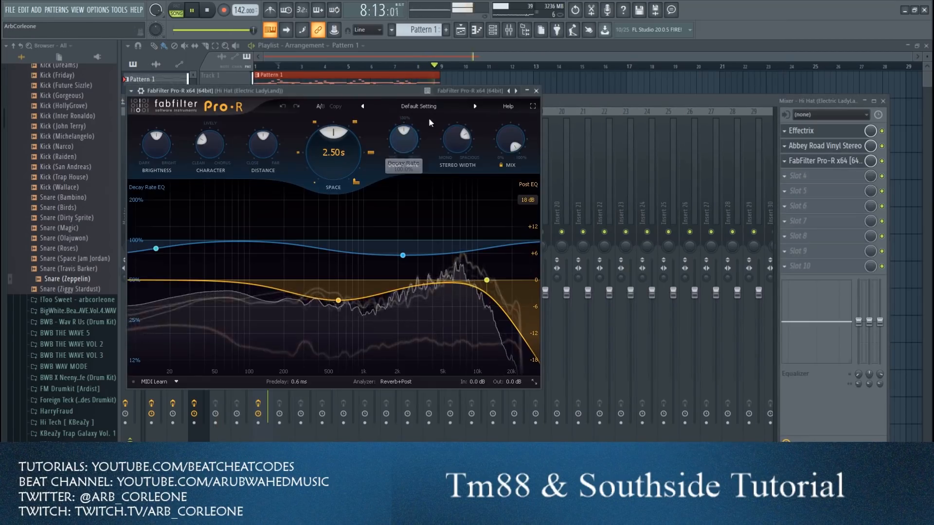
left_click(421, 107)
mouse_move(413, 128)
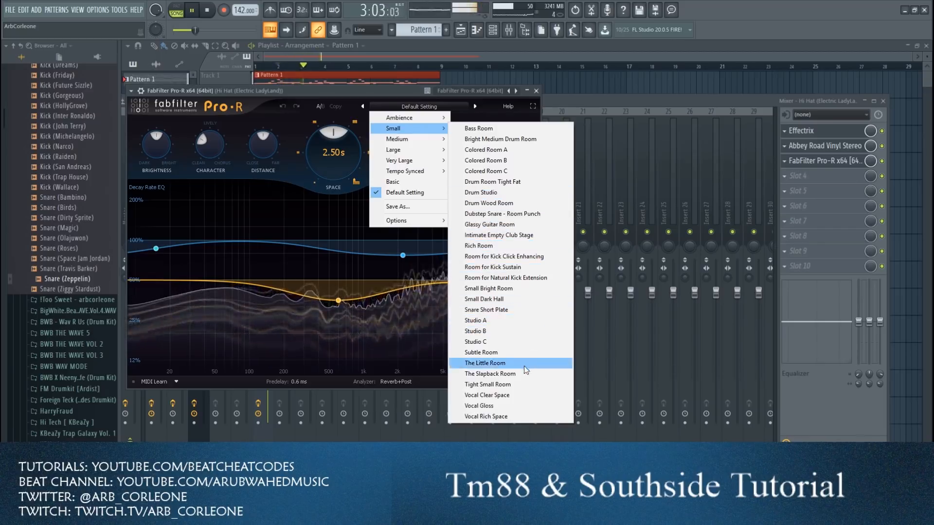
left_click(513, 197)
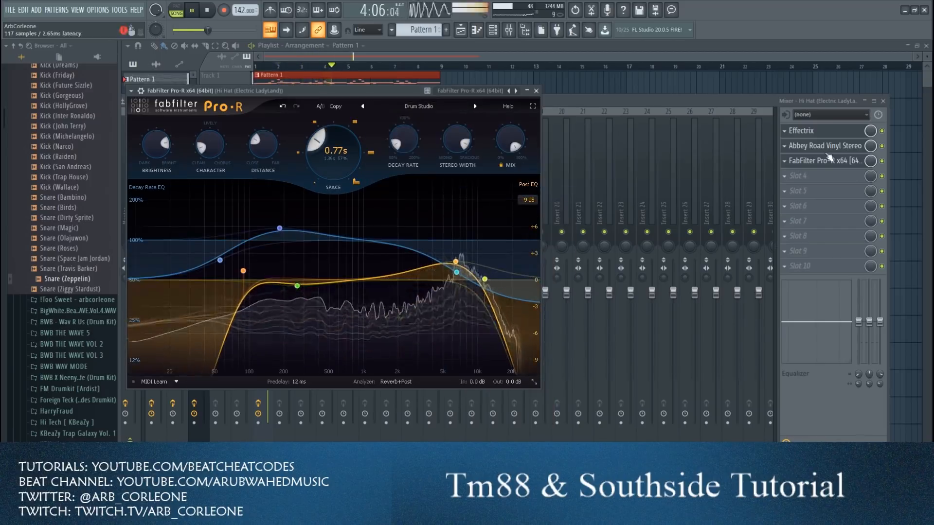
key("F9")
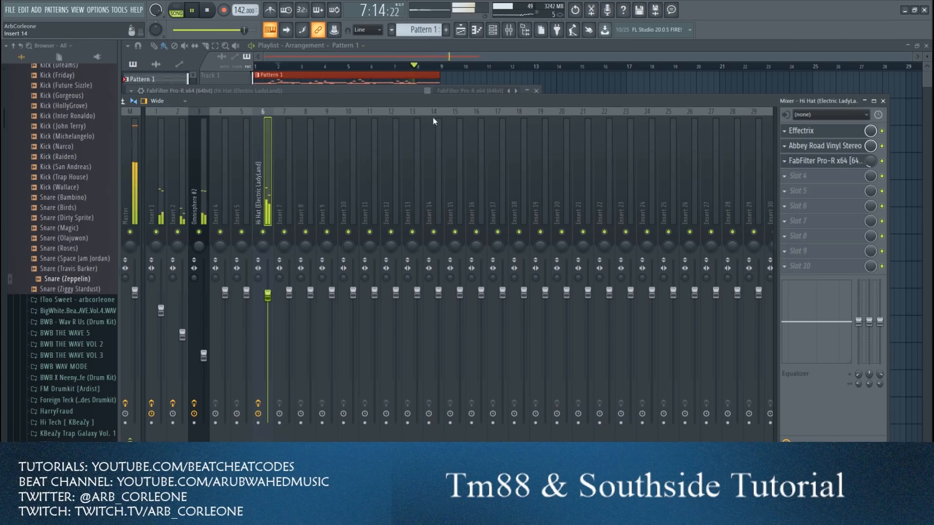
- Move FabFilter Pro-R above Abbey Road Vinyl Stereo in the hi-hat's effect chain and bypass it
left_click(785, 163)
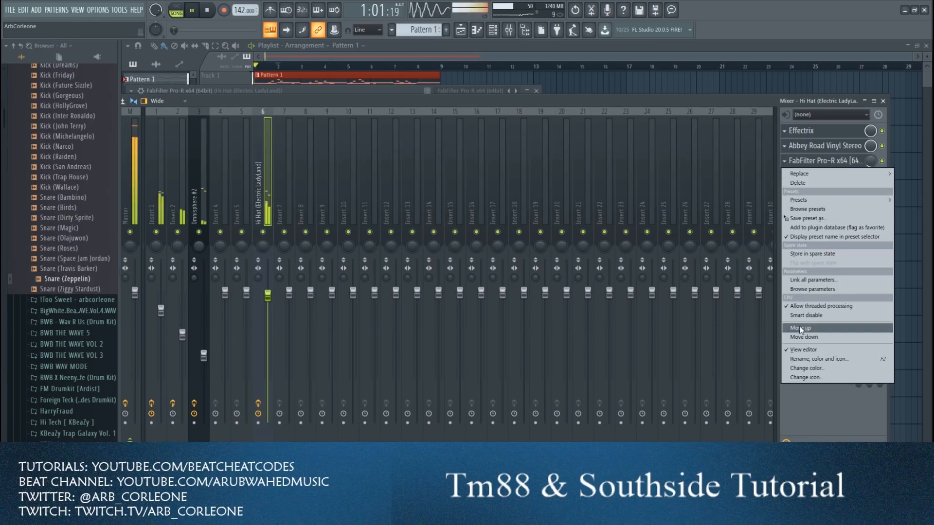
left_click(822, 329)
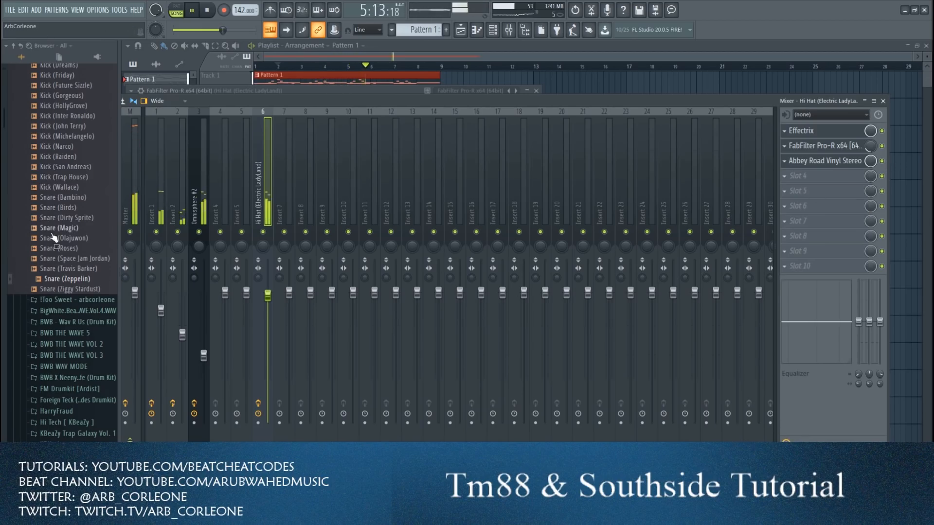
left_click(822, 161)
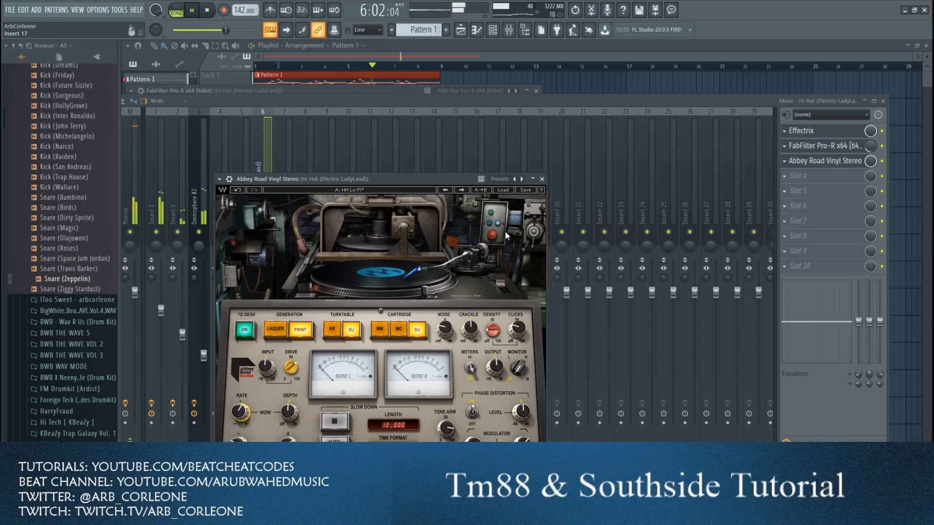
left_click(542, 179)
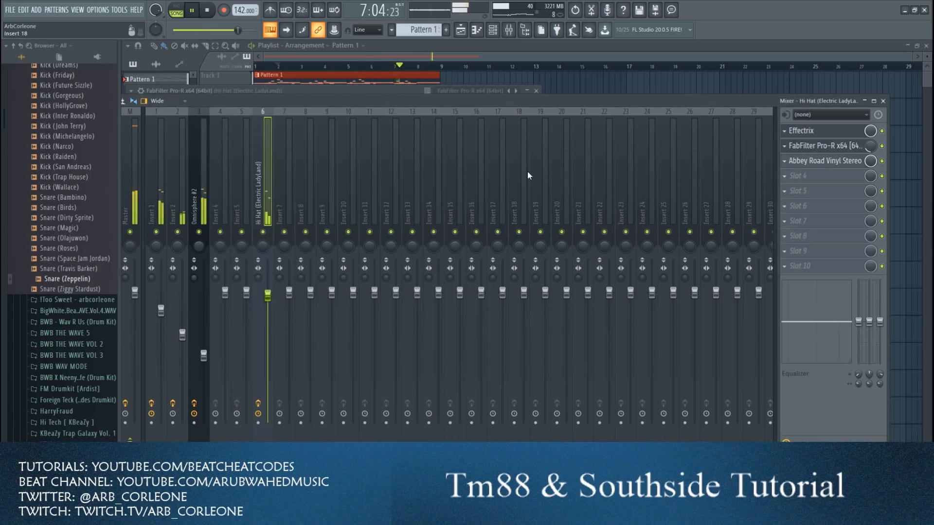
left_click(882, 146)
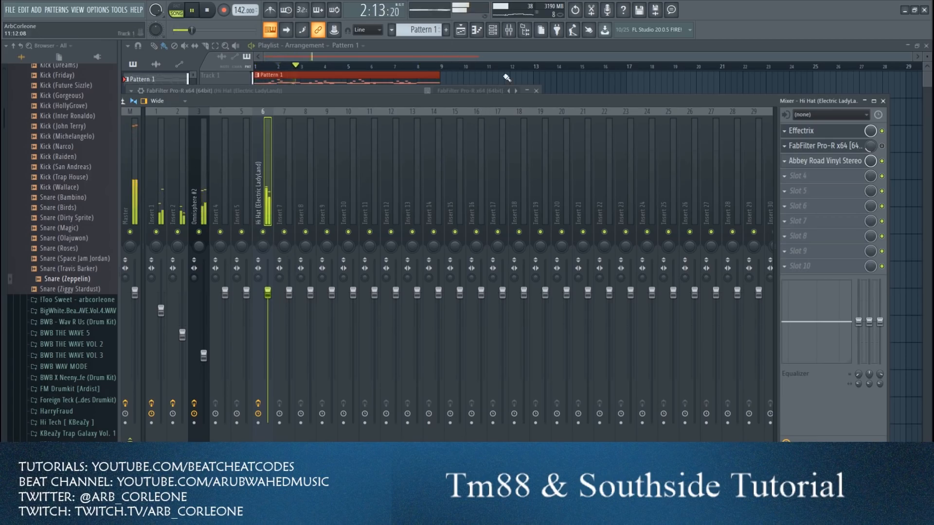
- Delete the kick notes on beat 4 of bars 3 and 7 and extend the preceding notes to fill the gaps
key("F7")
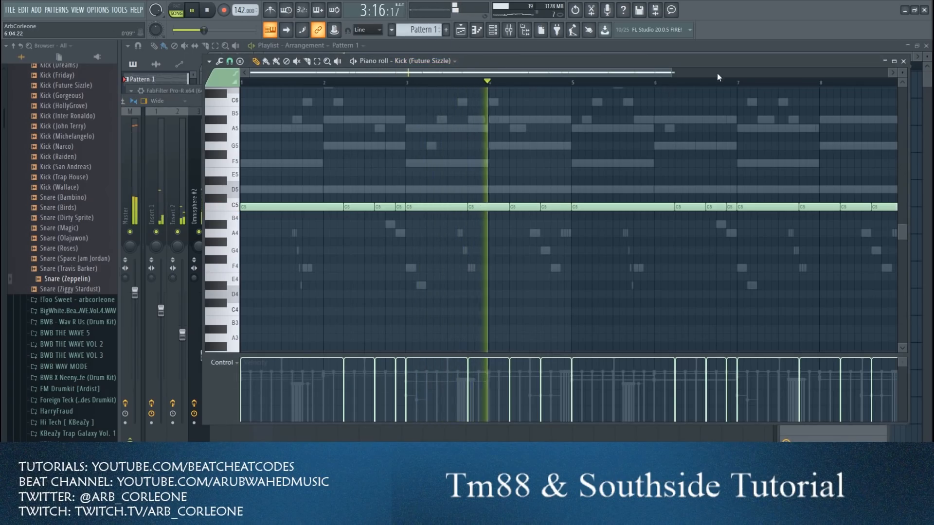
right_click(490, 207)
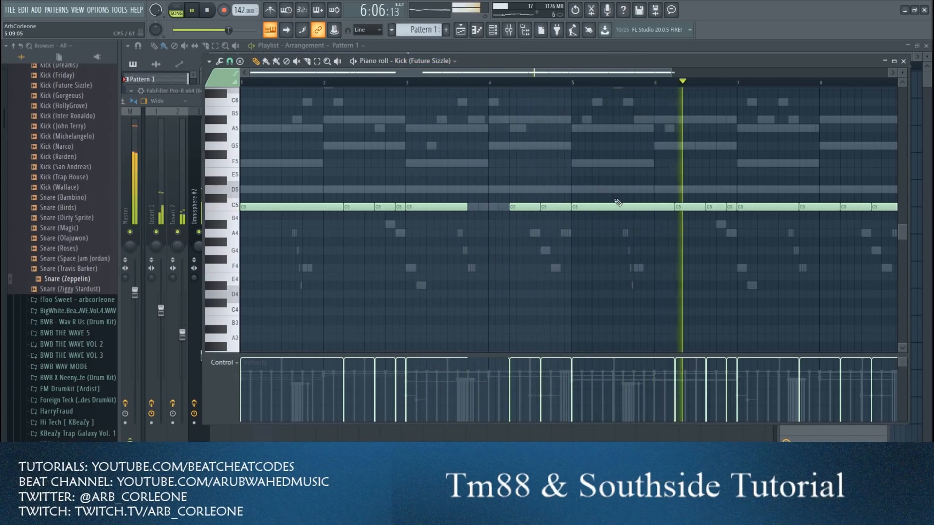
right_click(820, 207)
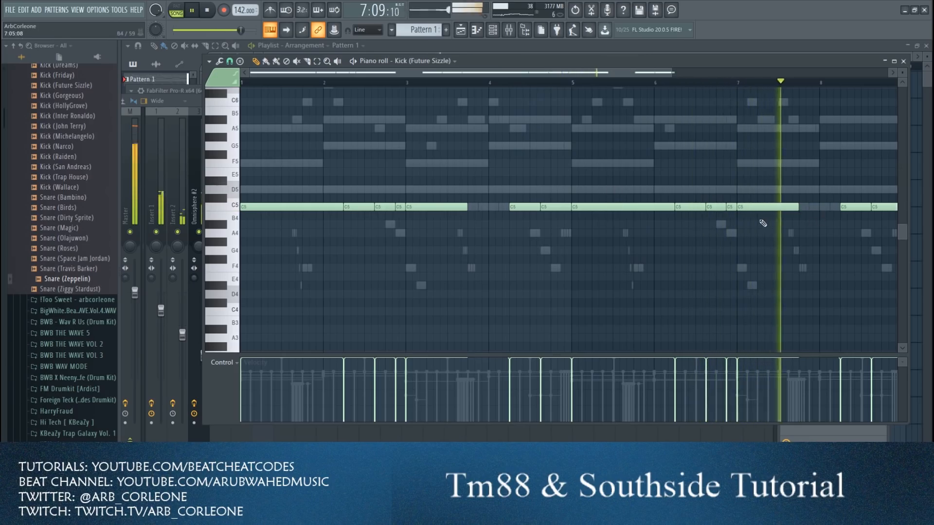
left_click_drag(674, 69, 798, 71)
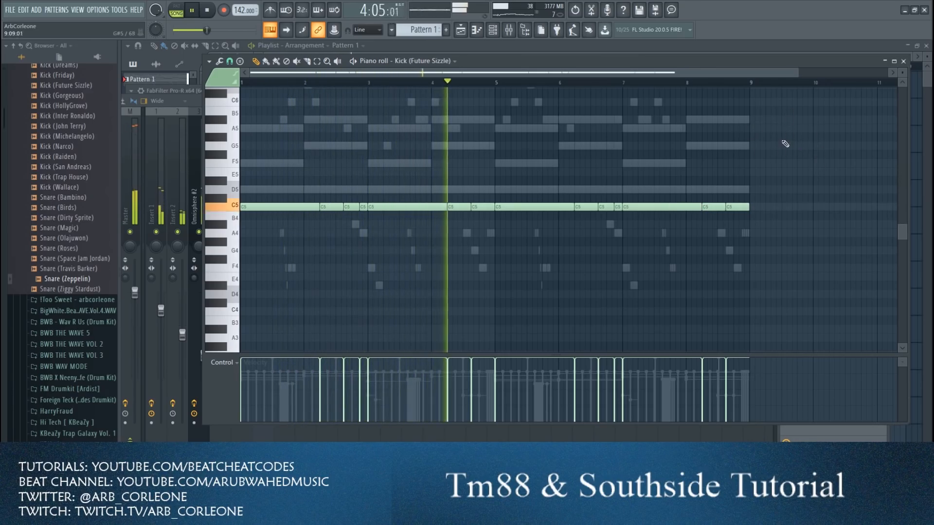
key("F7")
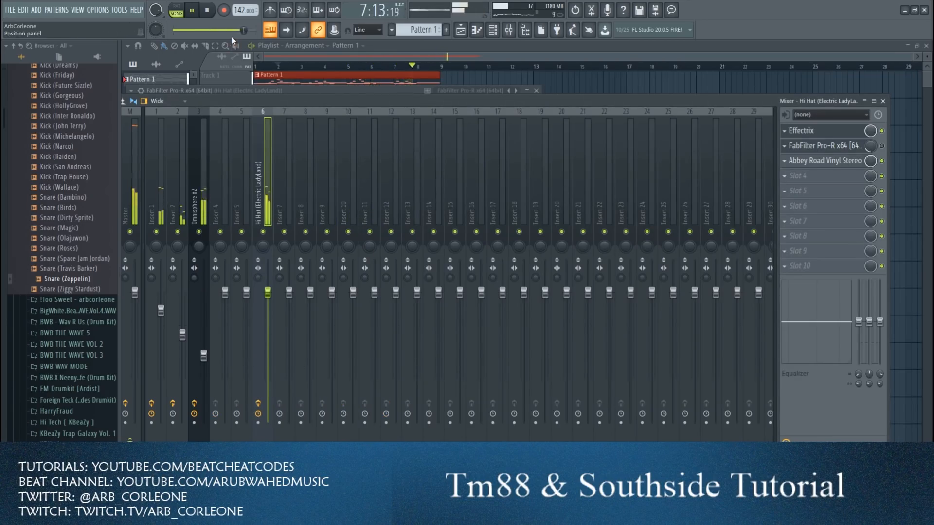
- Save the project with playback stopped and bring up the channel rack
key("space")
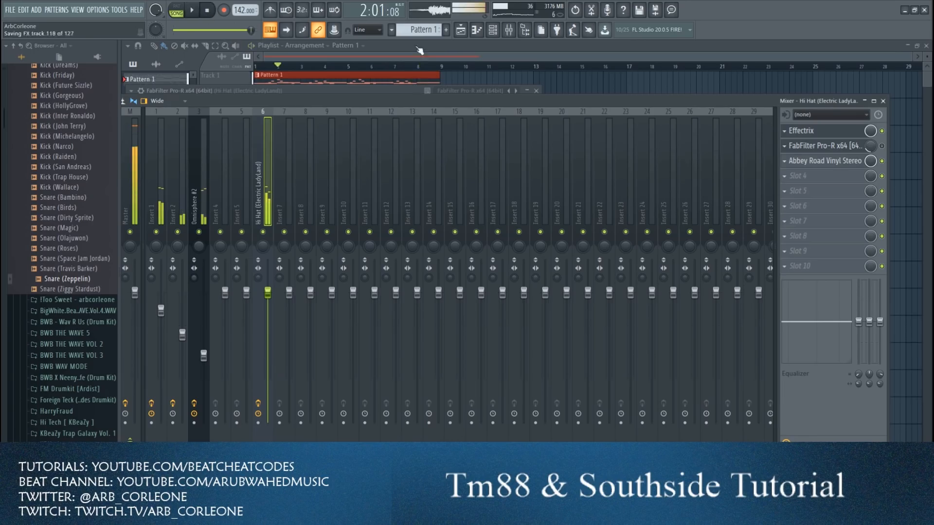
left_click(476, 30)
left_click(462, 32)
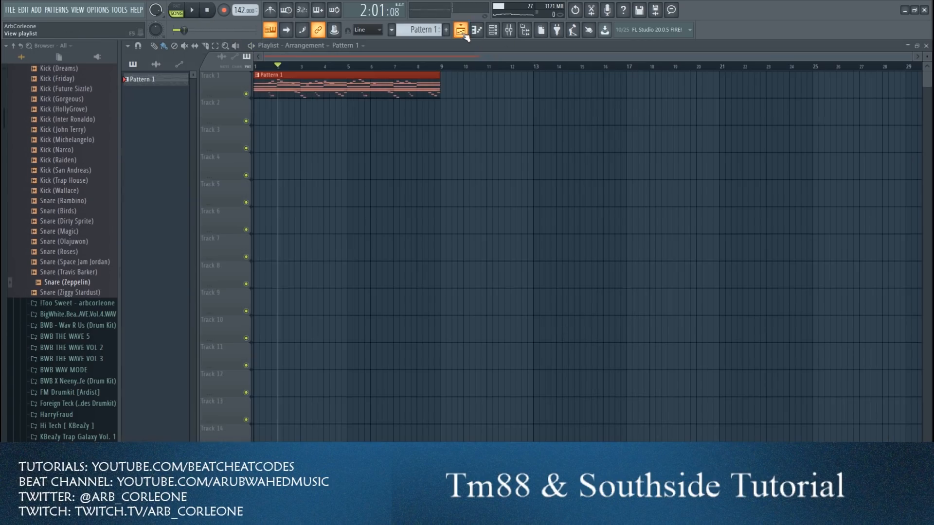
left_click(493, 30)
- Audition the 808 (Juggernaut) sample and collapse the City Of God and !kits folders in the browser
scroll(92, 237, "up", 10)
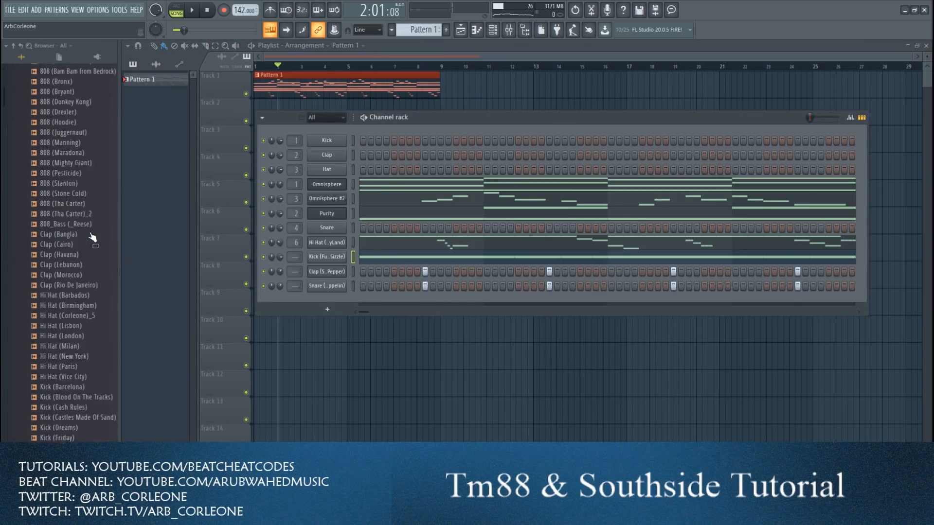
left_click(73, 321)
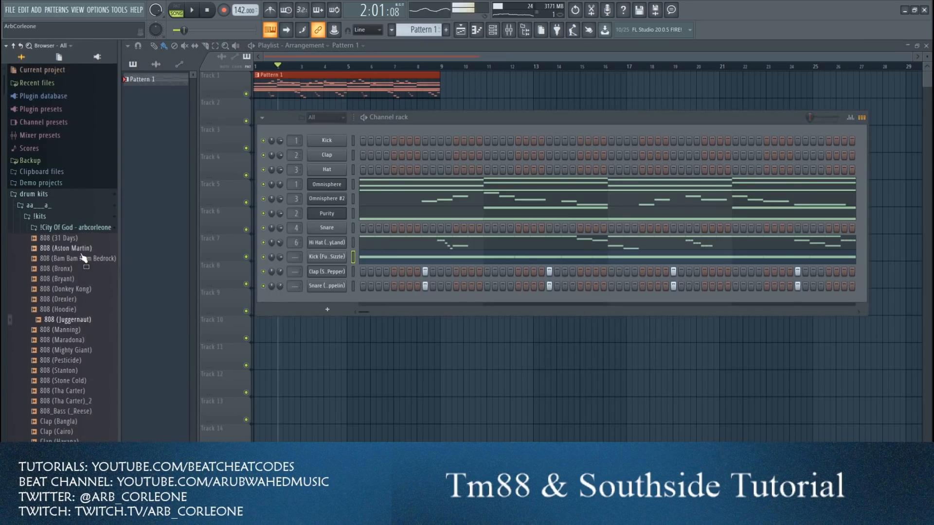
left_click(80, 228)
left_click(72, 217)
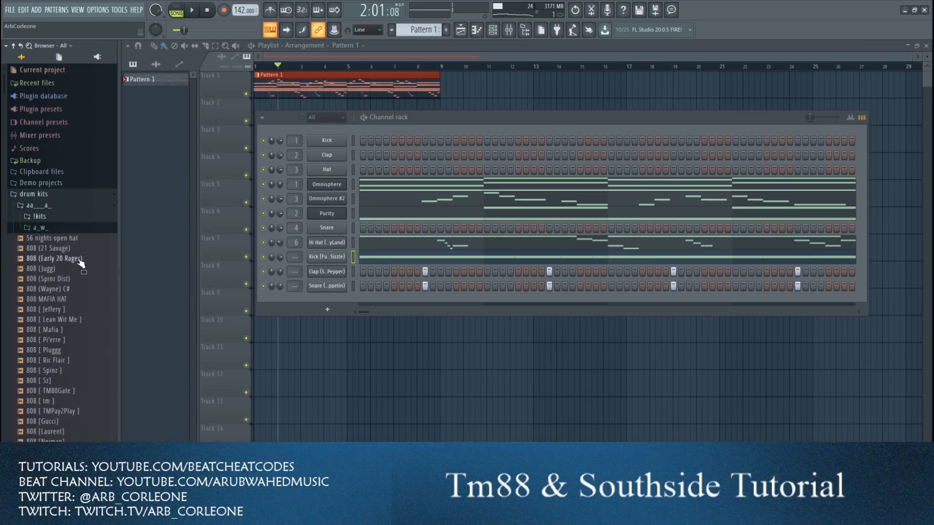
- Audition the 808 samples below the a_w_ folder and add 808 [ Spinz ] as a new channel
scroll(73, 256, "down", 4)
key("Down")
key("Down")
key("Down")
key("Down")
key("Down")
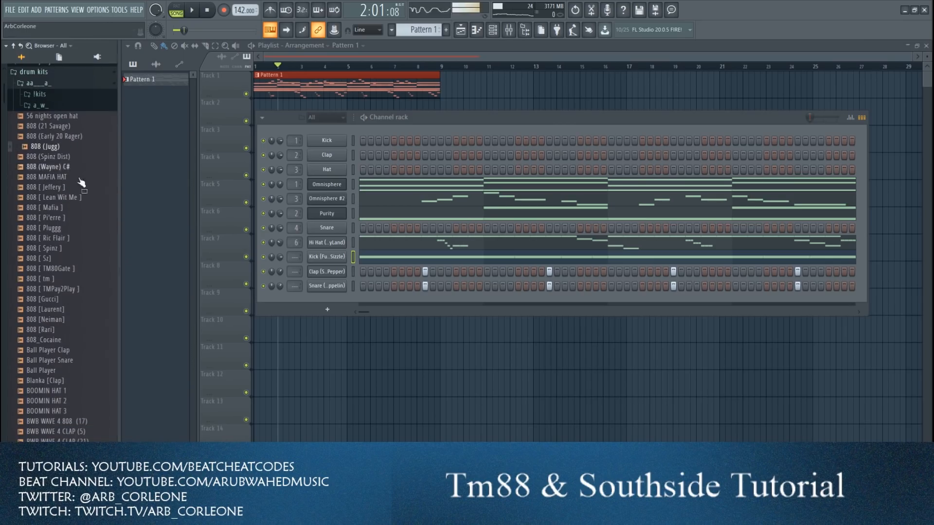
left_click_drag(77, 249, 218, 266)
left_click_drag(344, 298, 344, 300)
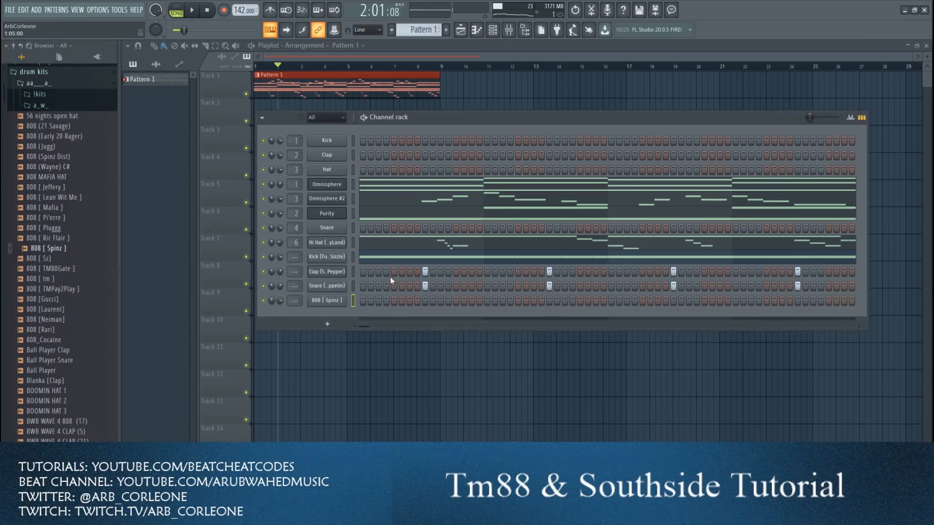
- Copy the kick pattern onto the 808 [ Spinz ] channel and transpose its notes to D5 during playback
left_click(353, 301)
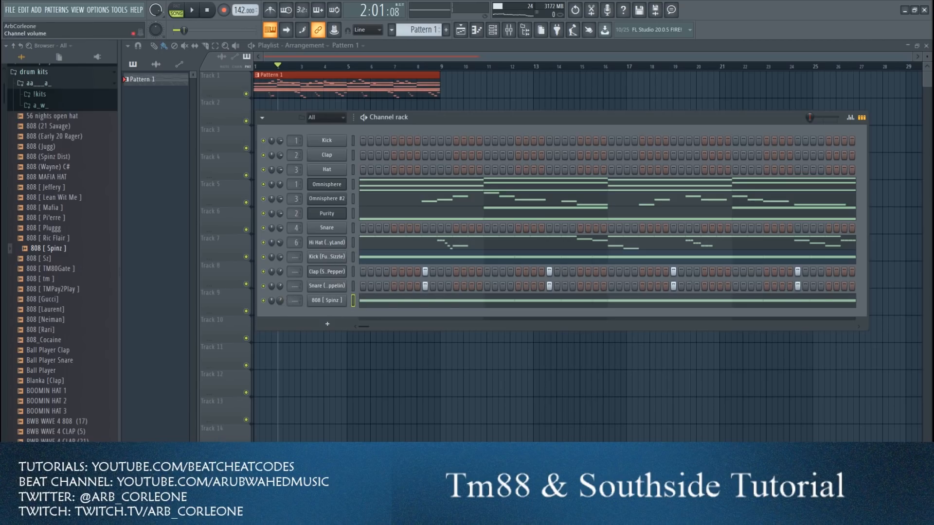
left_click(193, 11)
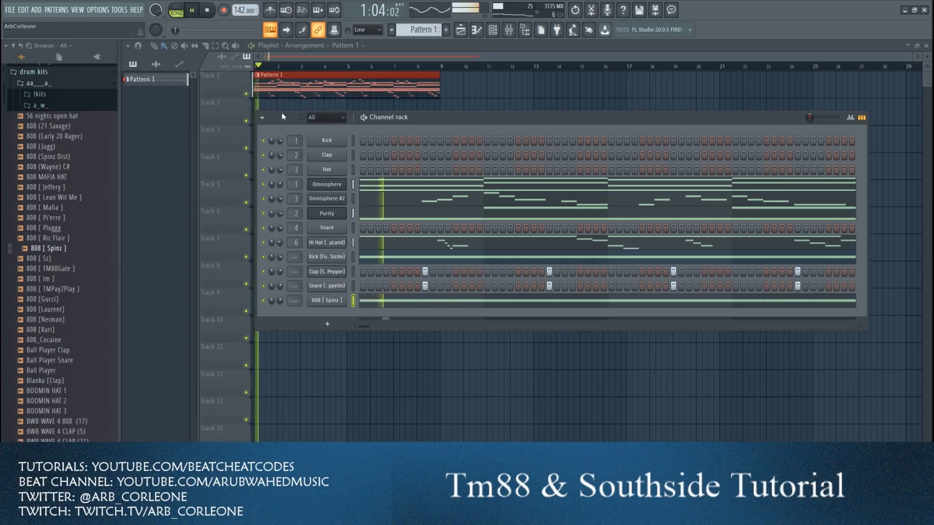
right_click(316, 299)
left_click(363, 298)
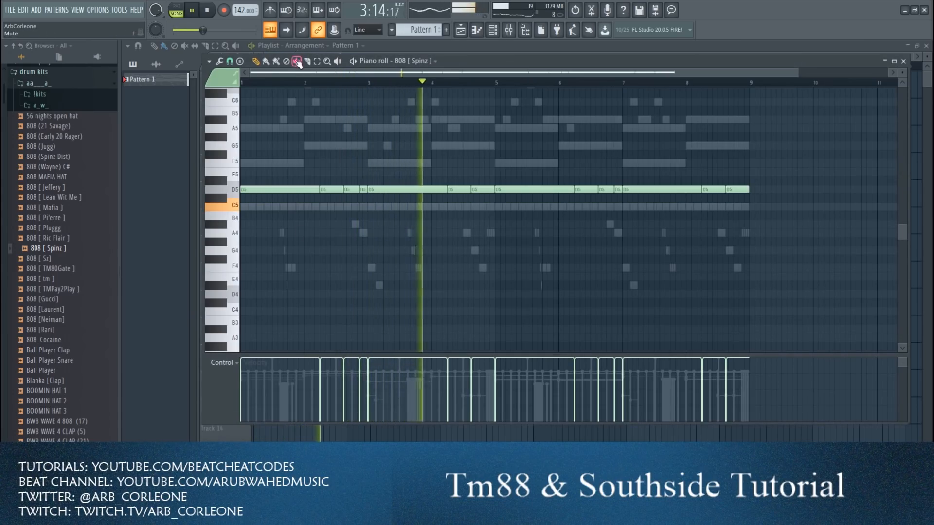
- Transpose the 808 notes in bars 3 and 4 up five semitones to G5
left_click_drag(430, 159, 482, 217)
key("shift+Up")
key("shift+Up")
key("shift+Up")
key("shift+Up")
key("shift+Up")
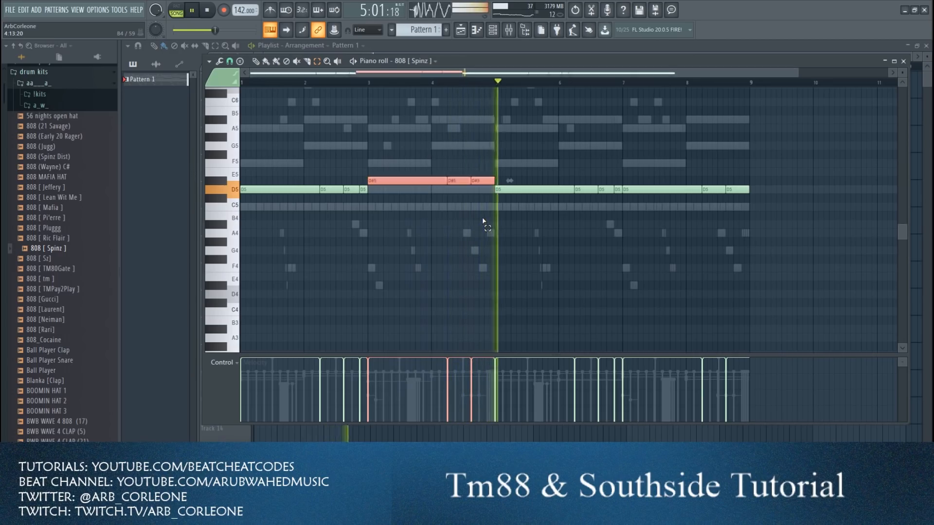
- Replace the 808 notes in bars 5 to 8 with a duplicate of the first four bars
left_click_drag(491, 181, 765, 232)
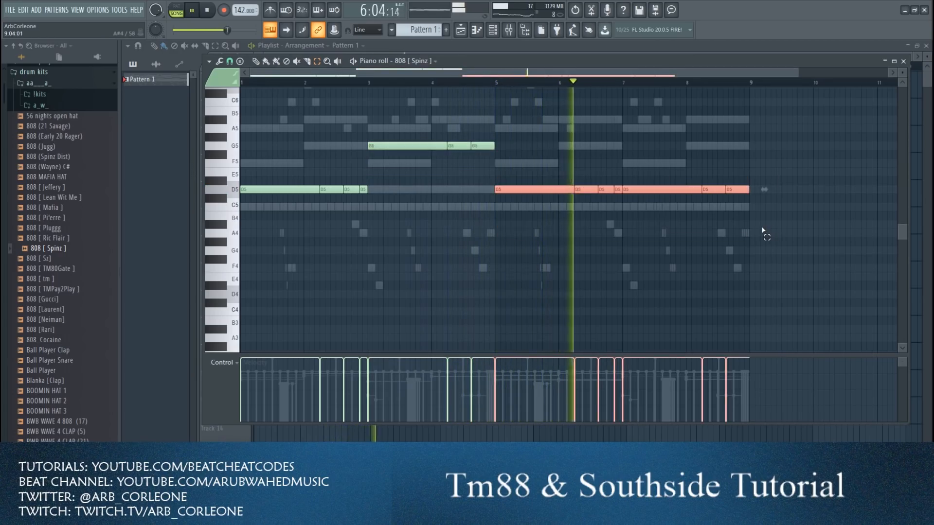
key("Delete")
key("ctrl+b")
left_click(903, 61)
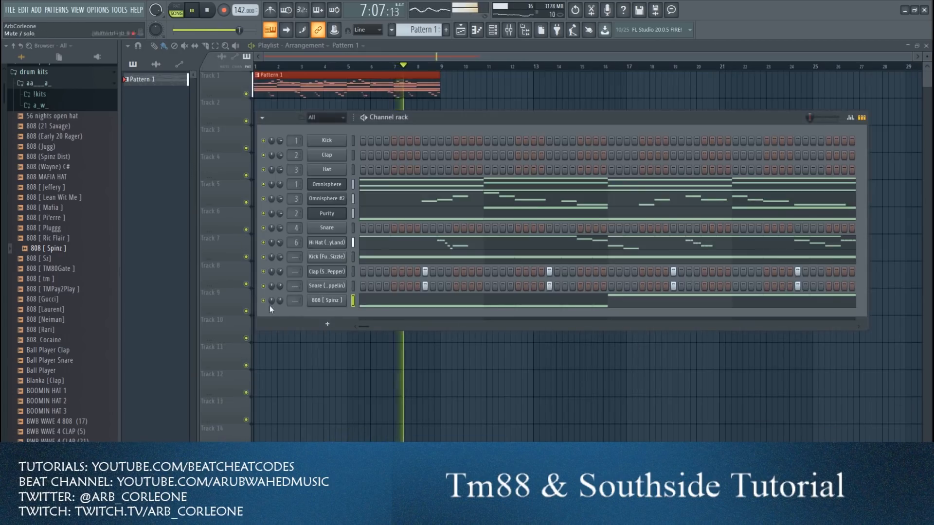
- Inspect the 808 [ Spinz ] sample settings and lower all its notes one octave to D4 and G4
left_click(327, 301)
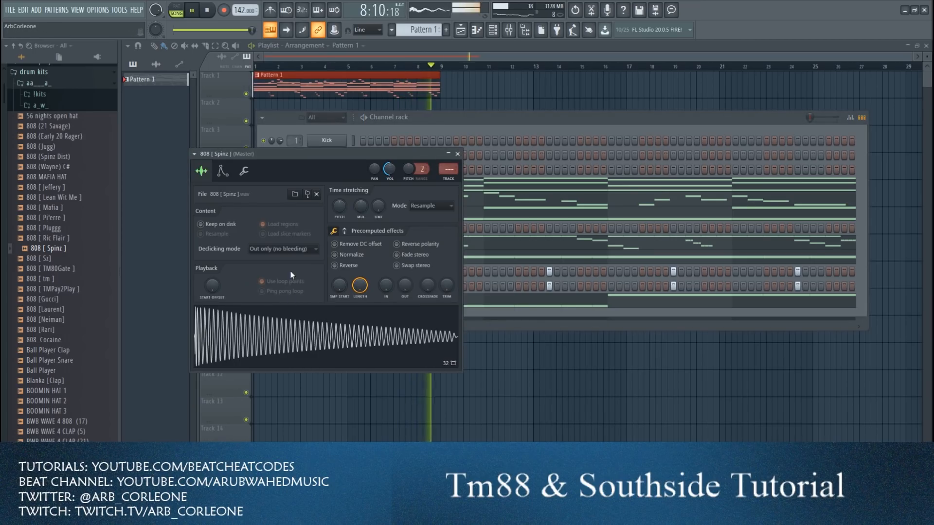
left_click(457, 154)
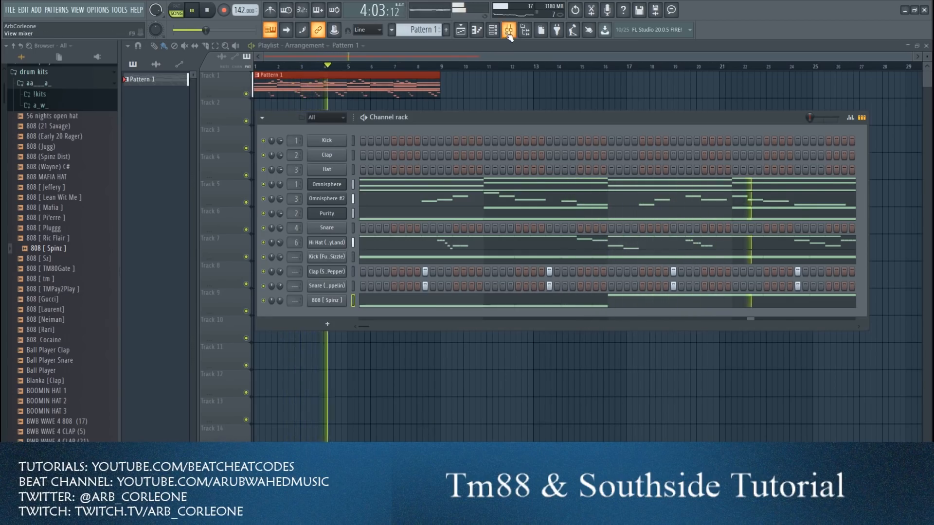
right_click(335, 300)
left_click(369, 300)
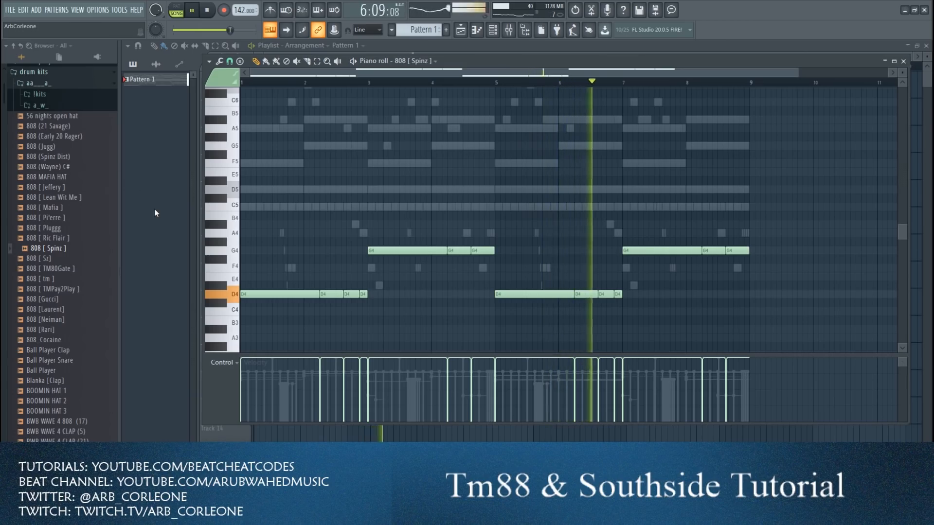
left_click(903, 62)
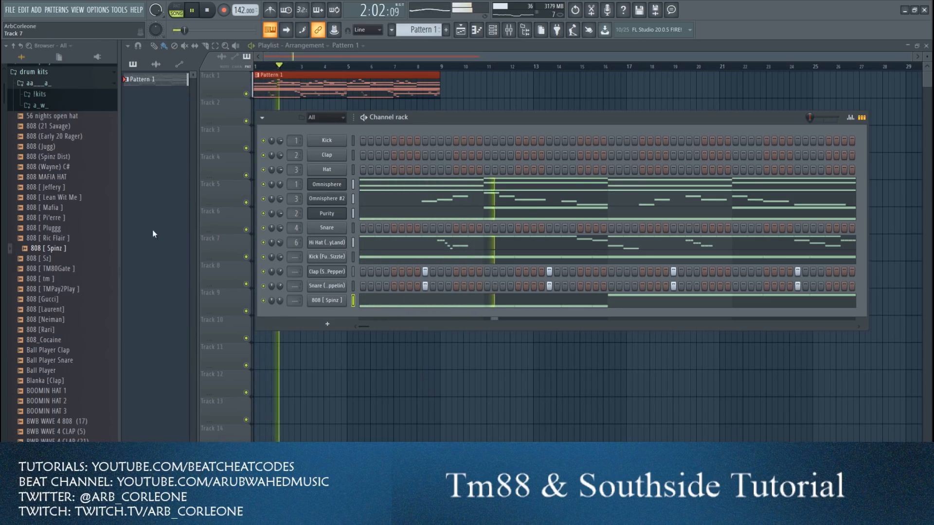
- Audition the BWZYCh_4 sample with playback stopped and open the mixer
left_click(207, 11)
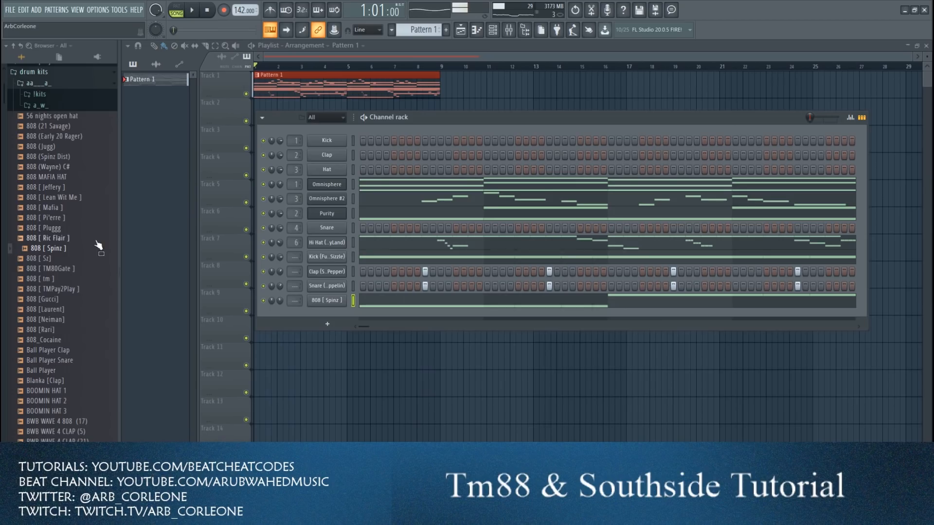
scroll(58, 347, "down", 8)
left_click(55, 299)
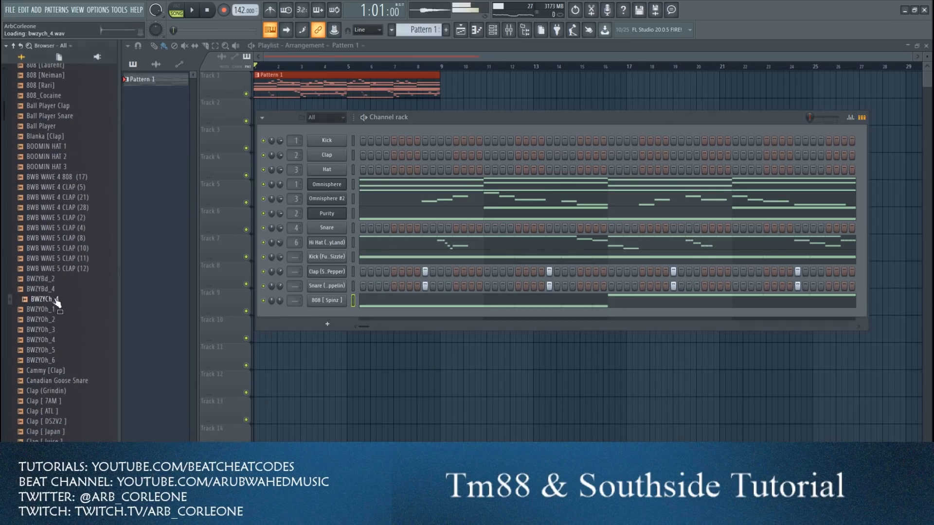
left_click(509, 31)
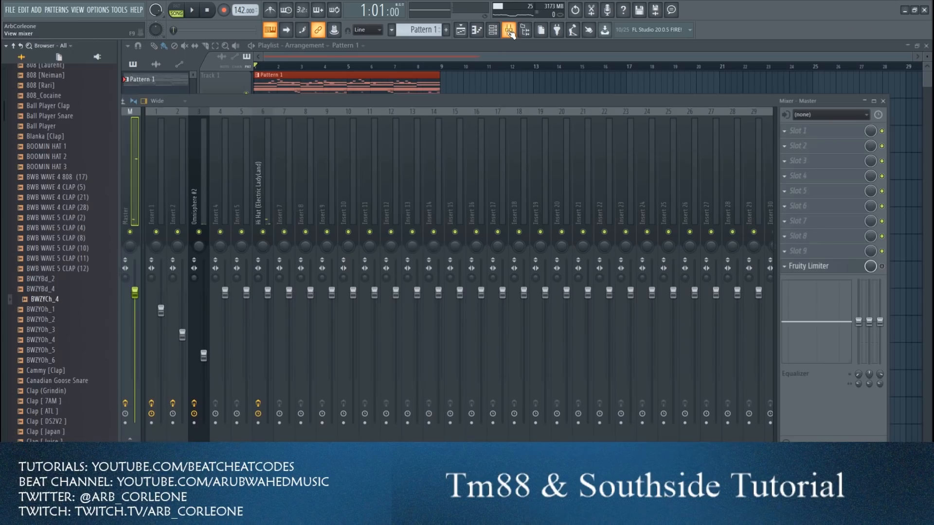
- Play back the pattern with the hi-hat mixer track selected, check the 808 notes in the piano roll, and stop playback
left_click(261, 197)
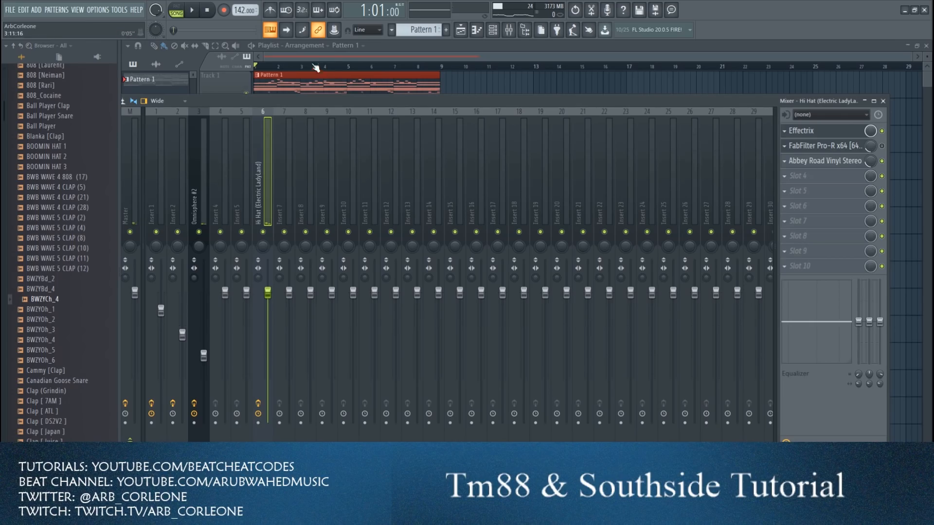
key("space")
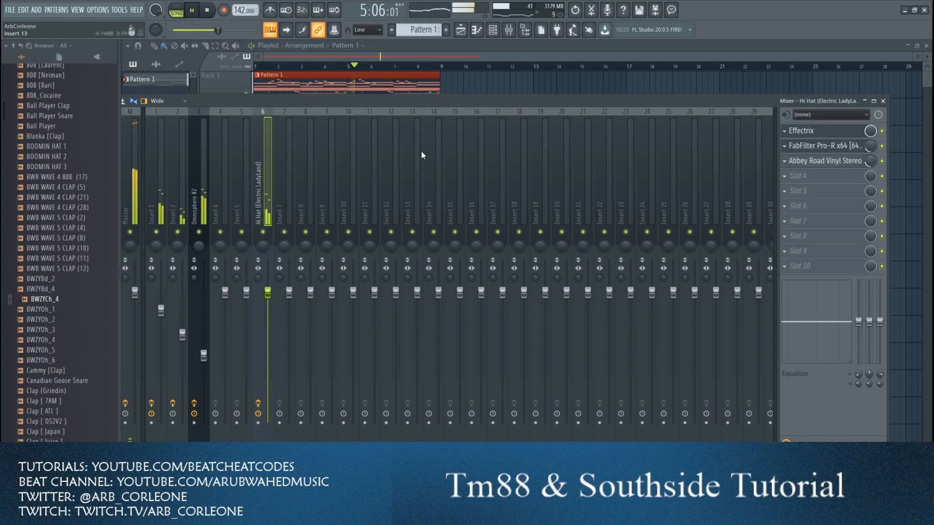
left_click(477, 29)
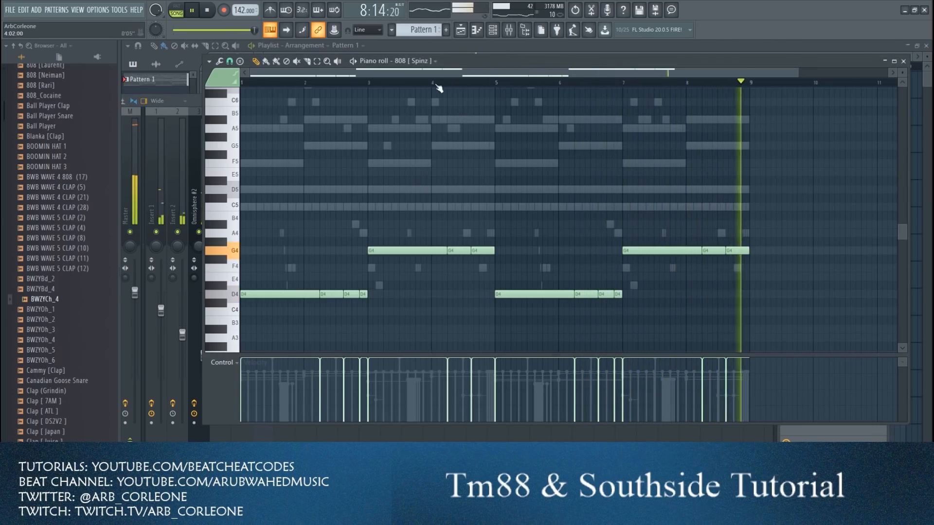
left_click(903, 61)
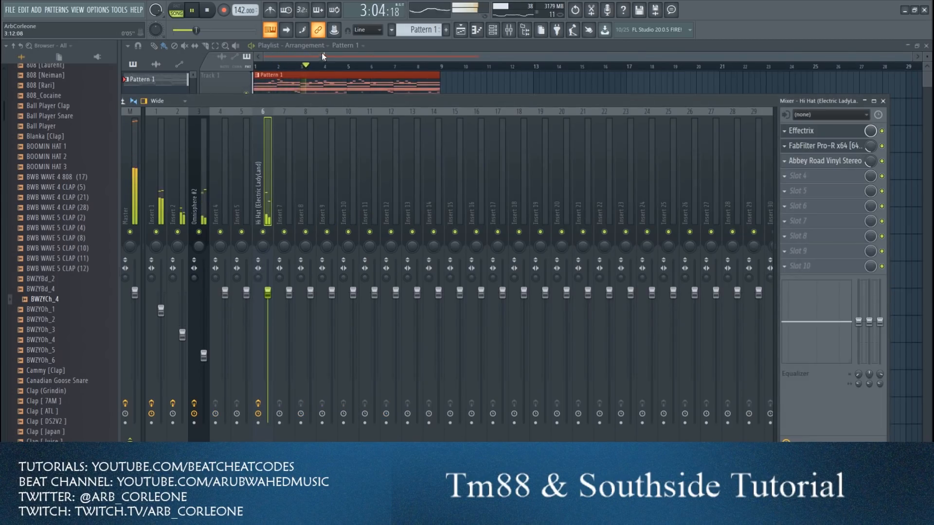
left_click(208, 13)
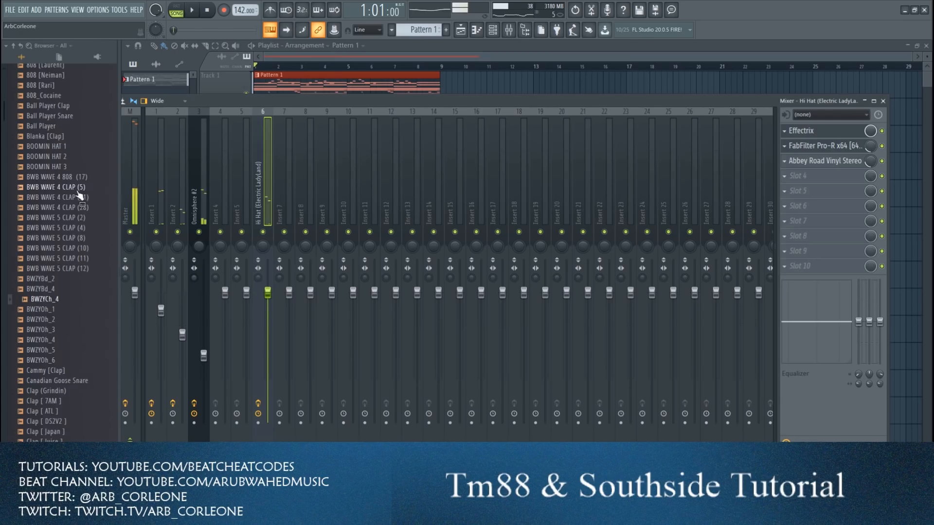
- Browse the drum samples with the channel rack open and audition the Maaly open hats, including Maaly Open Hat 2
scroll(97, 262, "down", 8)
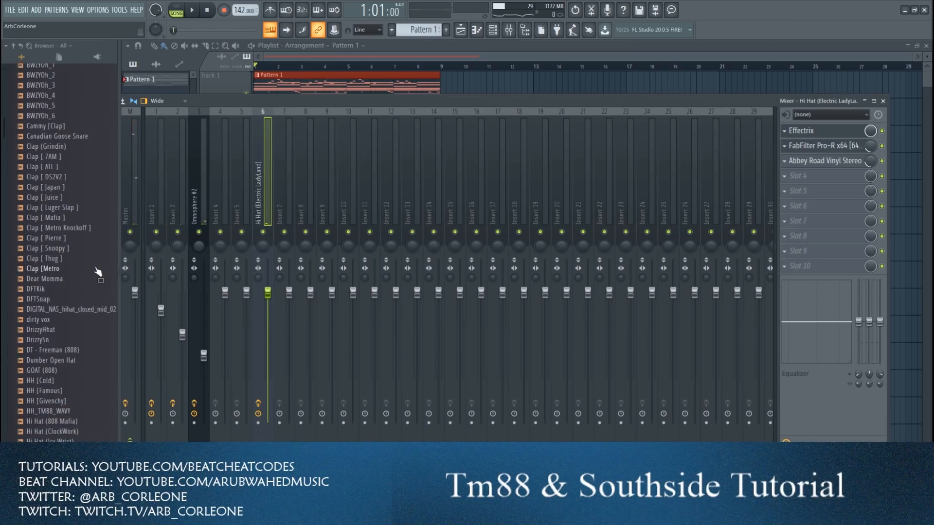
scroll(97, 271, "down", 10)
left_click(477, 31)
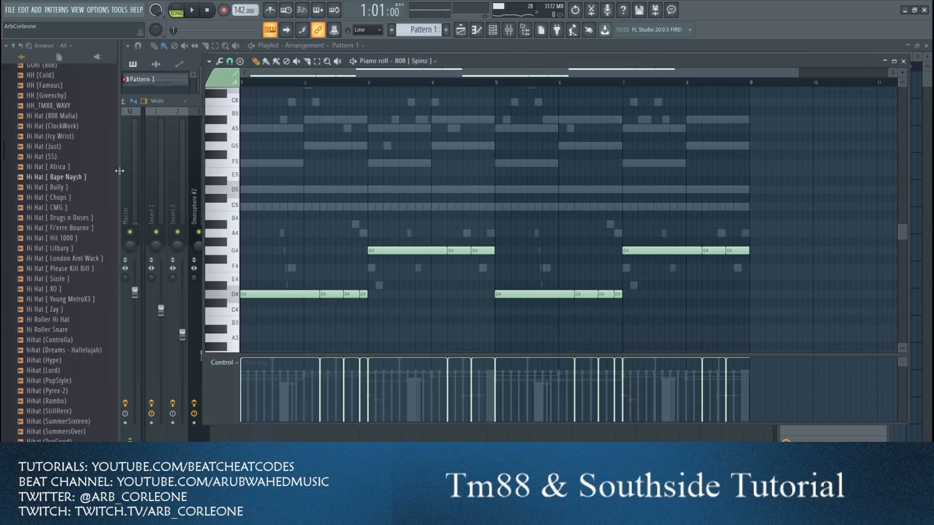
left_click(492, 32)
scroll(72, 279, "down", 20)
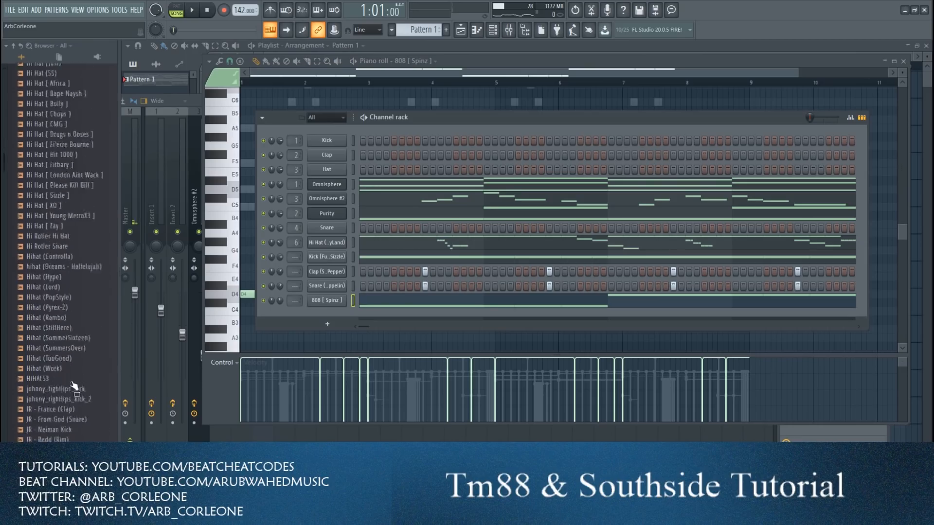
scroll(74, 386, "down", 6)
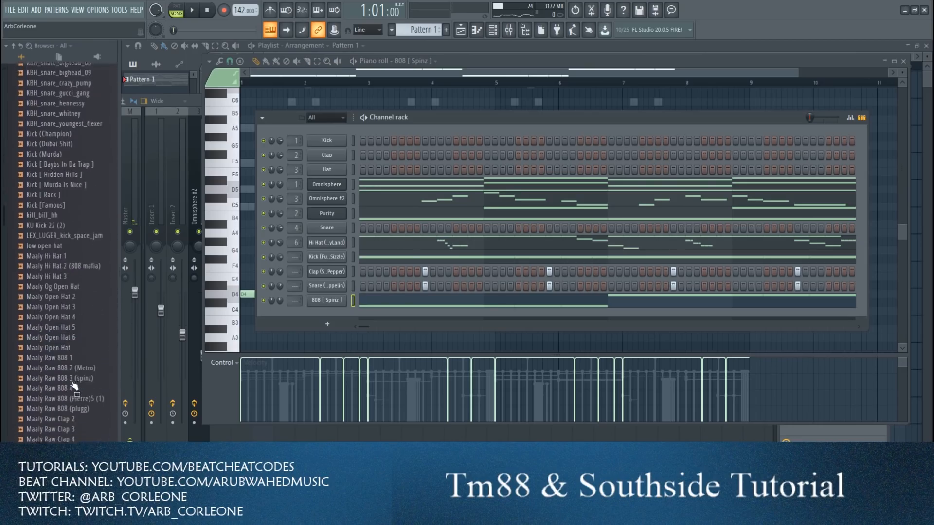
left_click(64, 238)
left_click(63, 279)
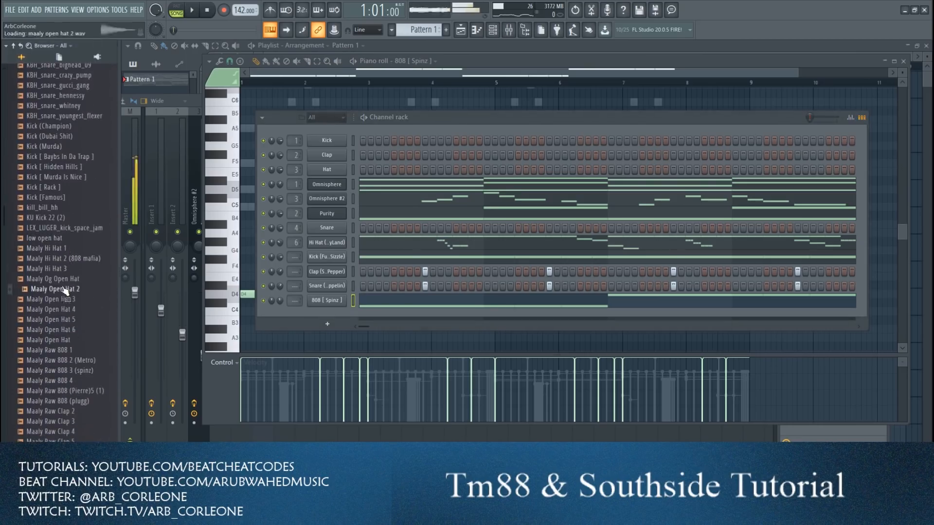
- Add the Metro_open sample as a new channel below the 808 [ Spinz ] channel
scroll(67, 361, "down", 4)
scroll(67, 361, "down", 12)
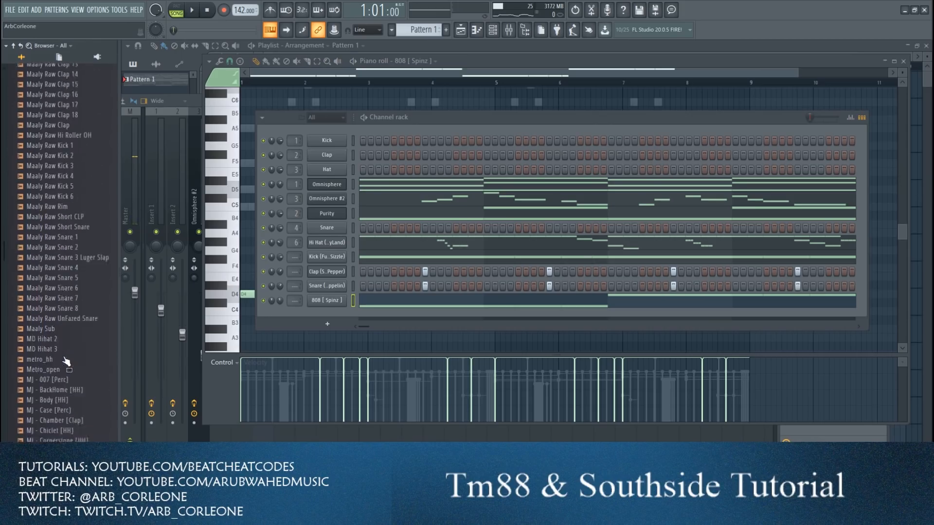
left_click_drag(47, 320, 240, 314)
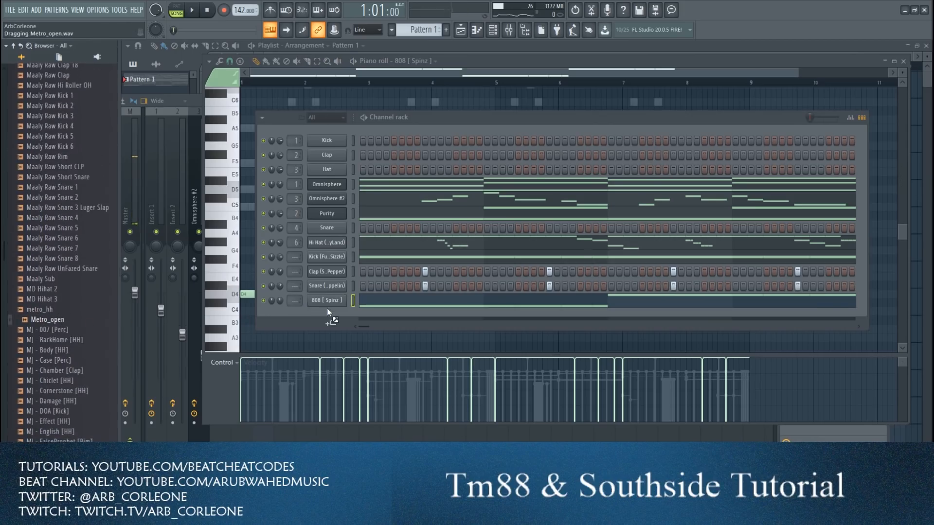
left_click_drag(328, 311, 331, 314)
- Place six-step C5 notes for Metro_open at the start of bars 3 and 7 in its piano roll
right_click(346, 315)
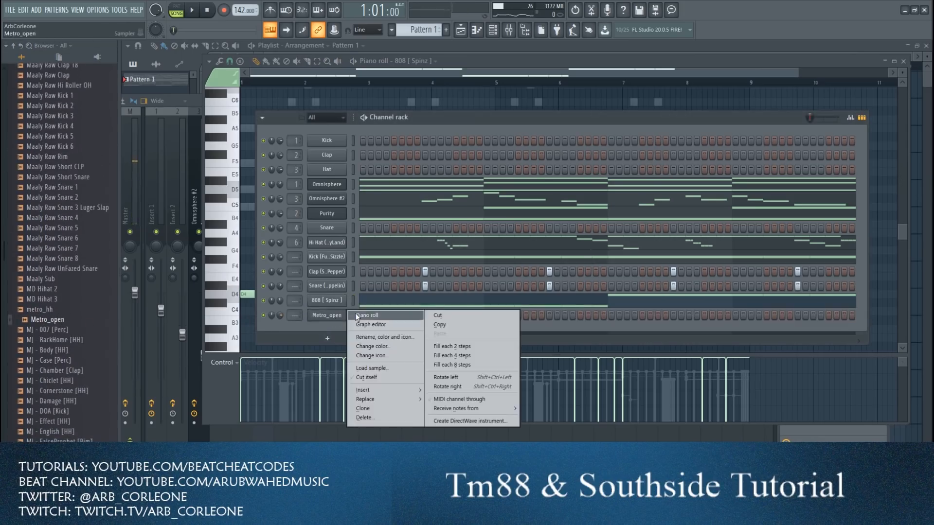
left_click(358, 316)
left_click_drag(789, 76, 636, 73)
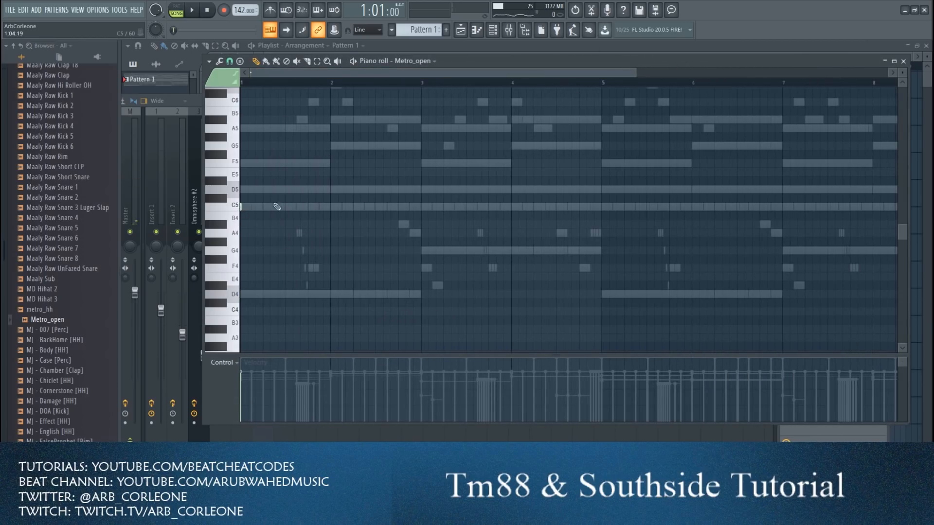
left_click(425, 208)
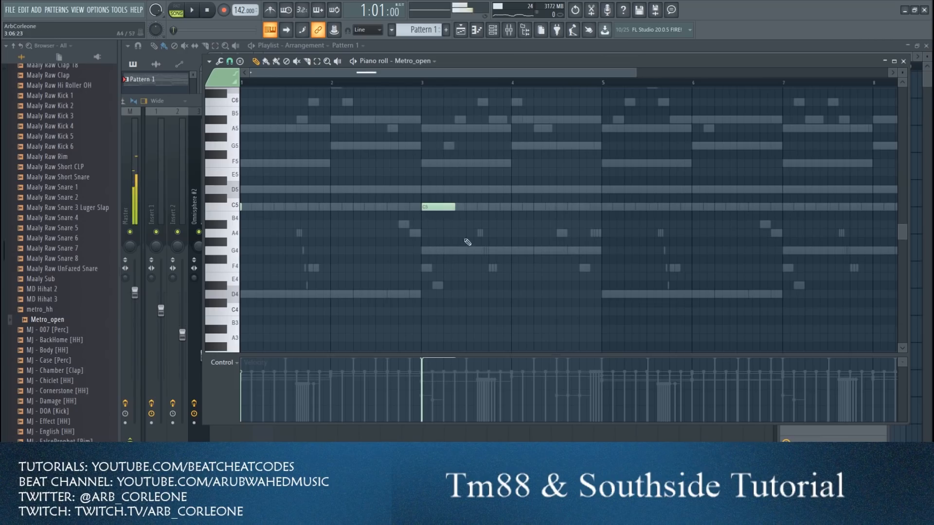
left_click(443, 207)
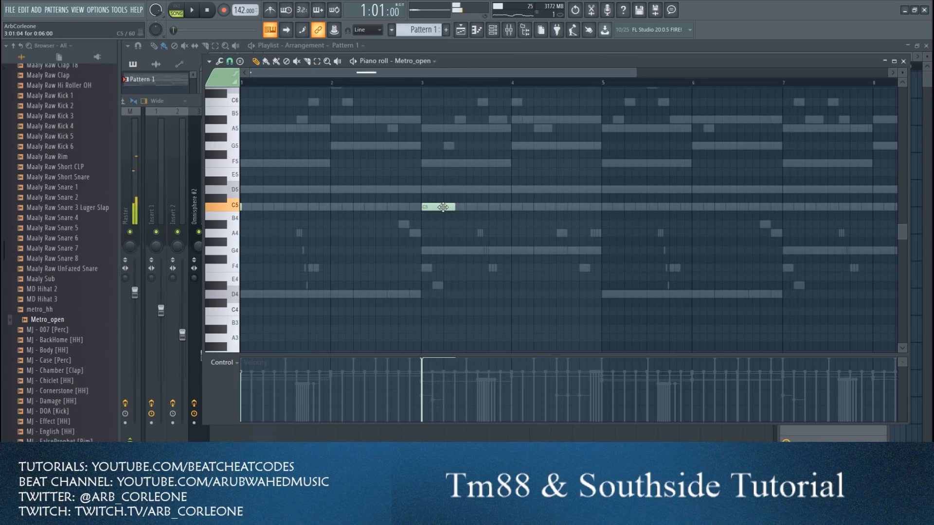
mouse_move(636, 74)
left_mouse_down()
mouse_move(440, 73)
mouse_move(618, 78)
left_mouse_up()
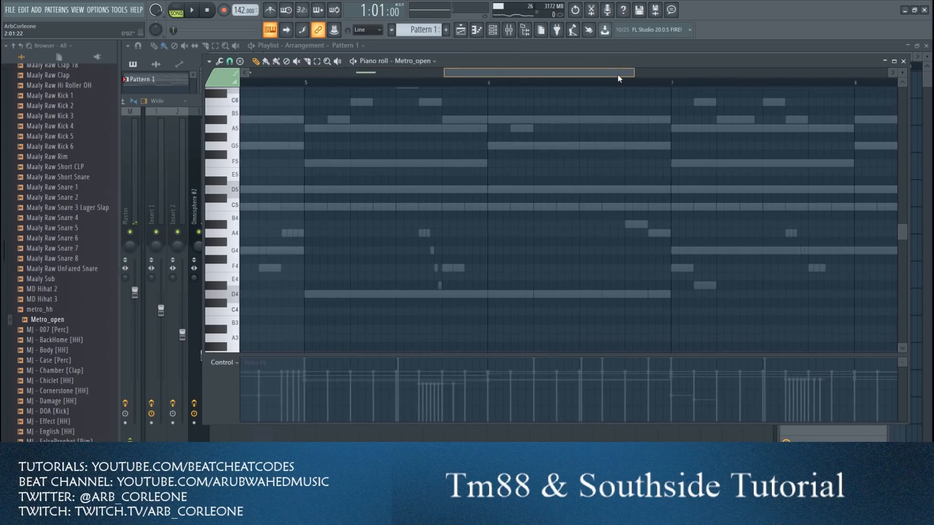
left_click(676, 207)
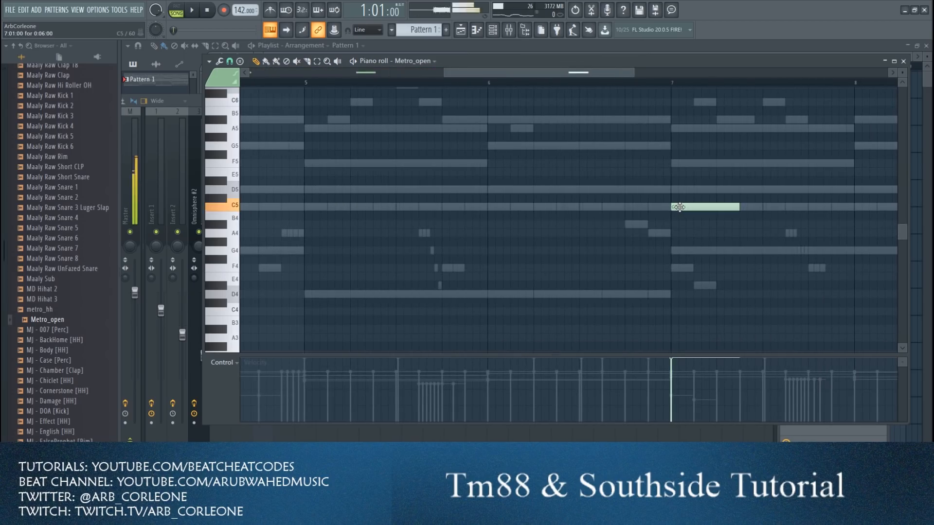
left_click(903, 61)
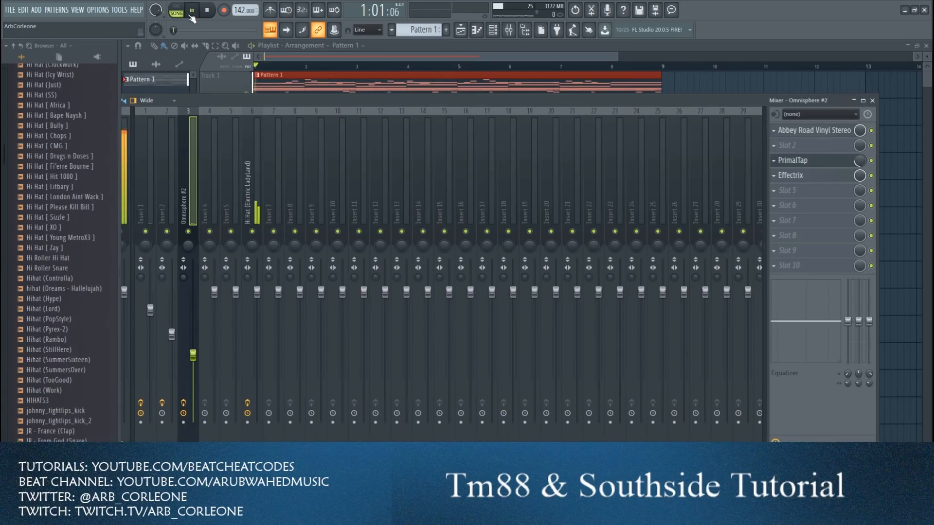
- Play back the pattern with the open hat, view the Metro_open notes and the channel rack, and stop playback
key("space")
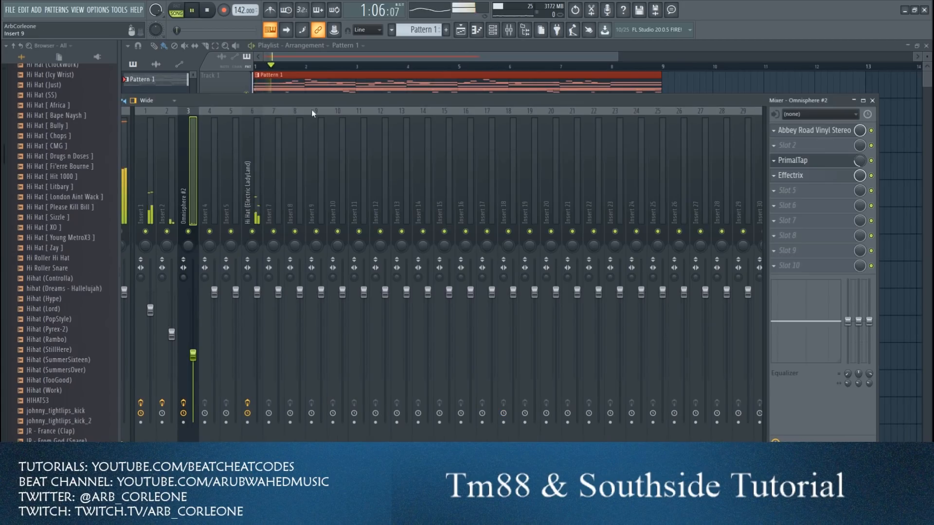
left_click(476, 29)
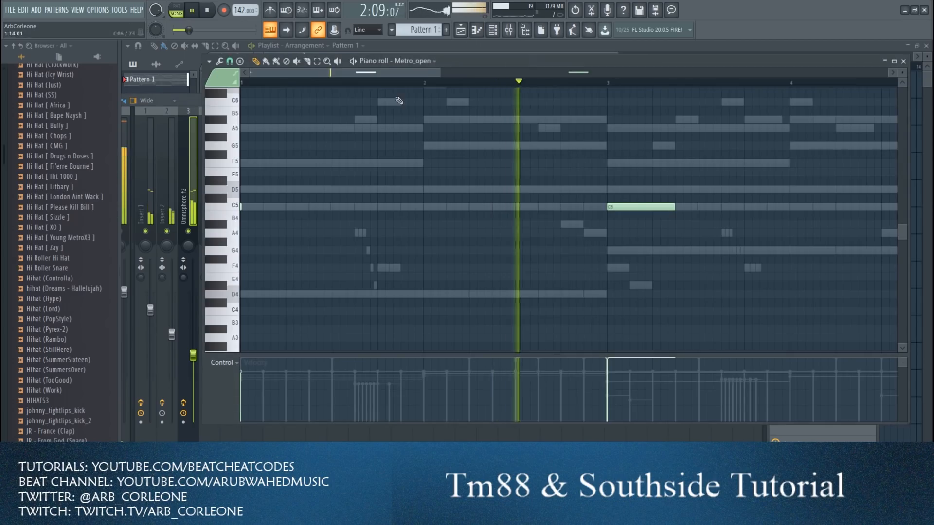
key("F6")
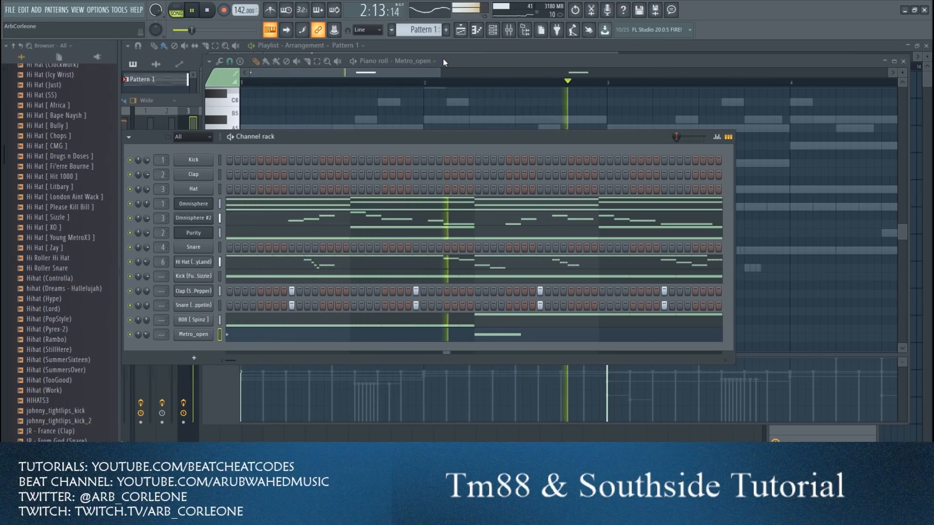
key("space")
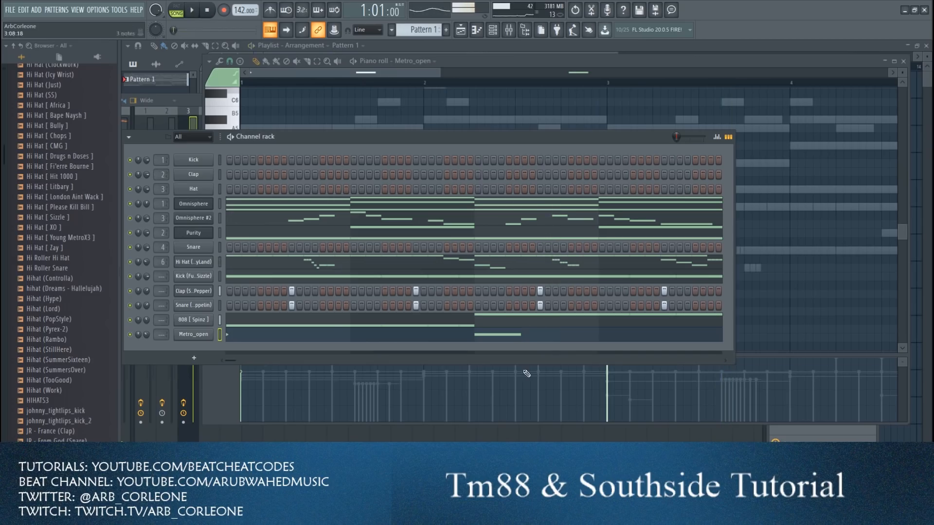